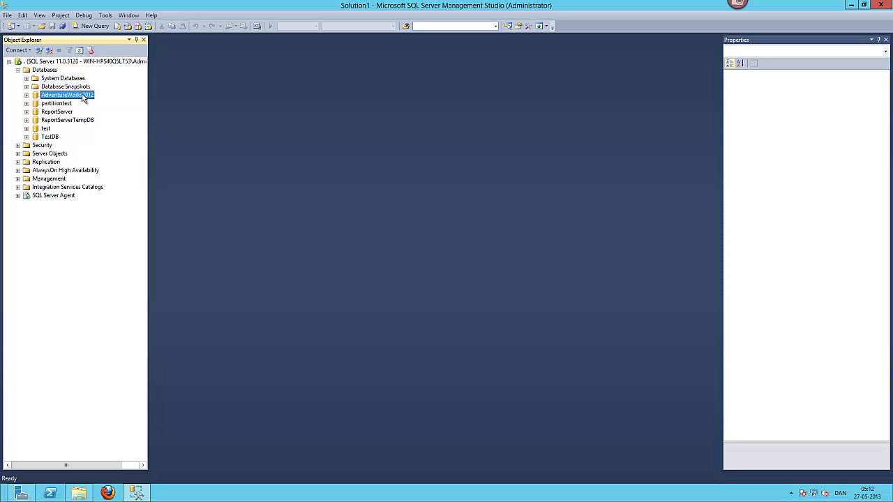
# Step: Open the Back Up Database dialog for AdventureWorks2012 and review its script actions, backup types and backup set name
pyautogui.rightClick(83, 98)
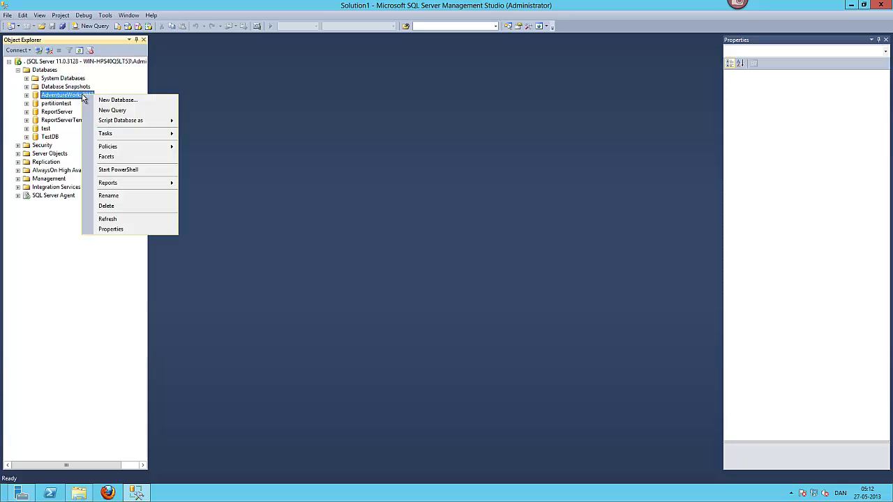
pyautogui.moveTo(139, 134)
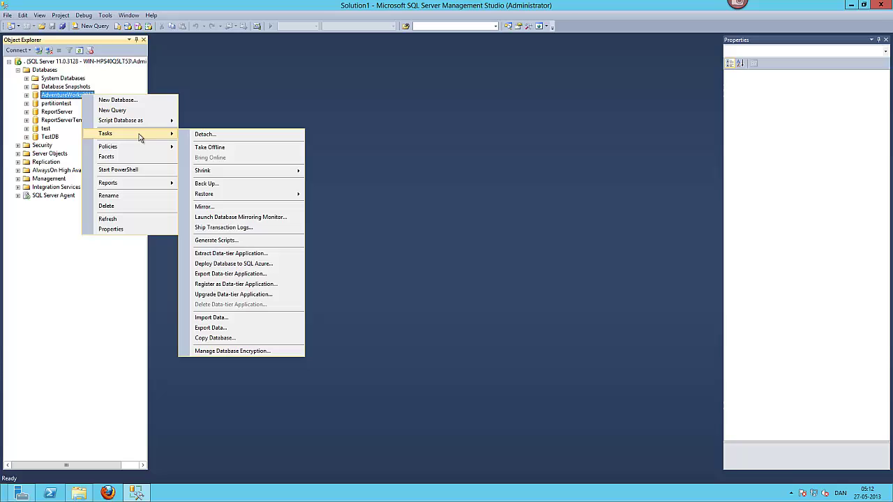
pyautogui.click(226, 183)
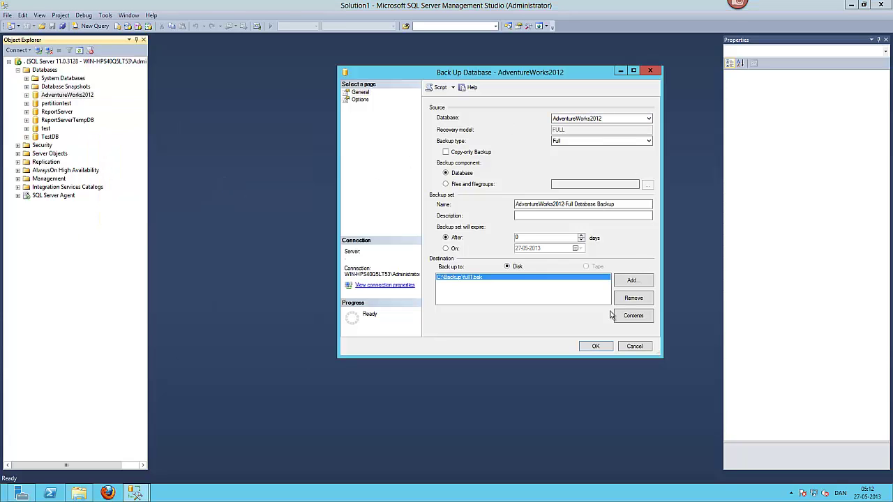
pyautogui.click(453, 88)
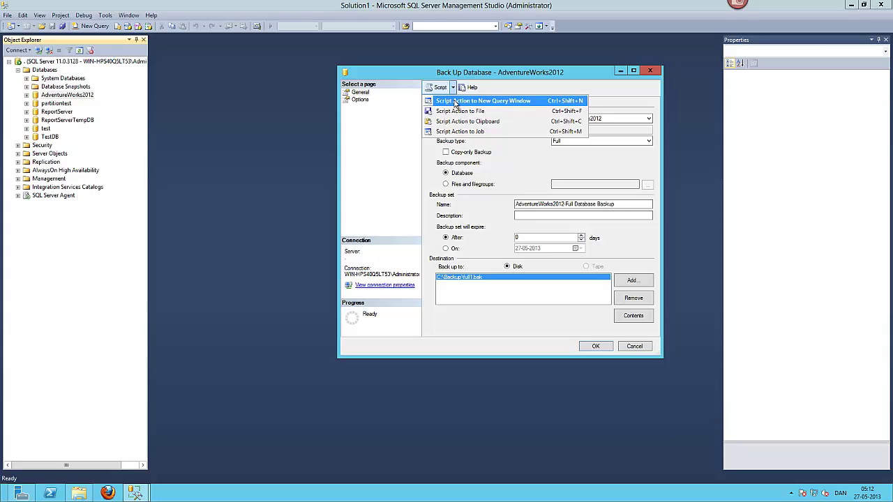
pyautogui.click(600, 180)
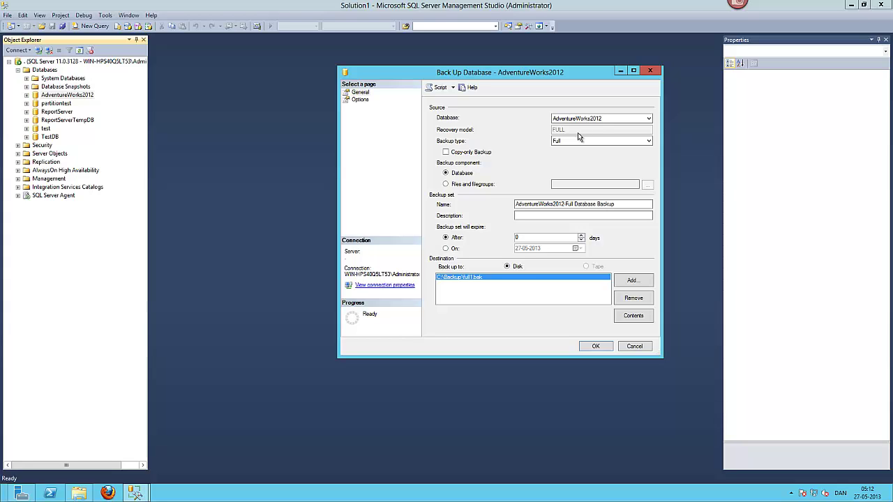
pyautogui.click(650, 141)
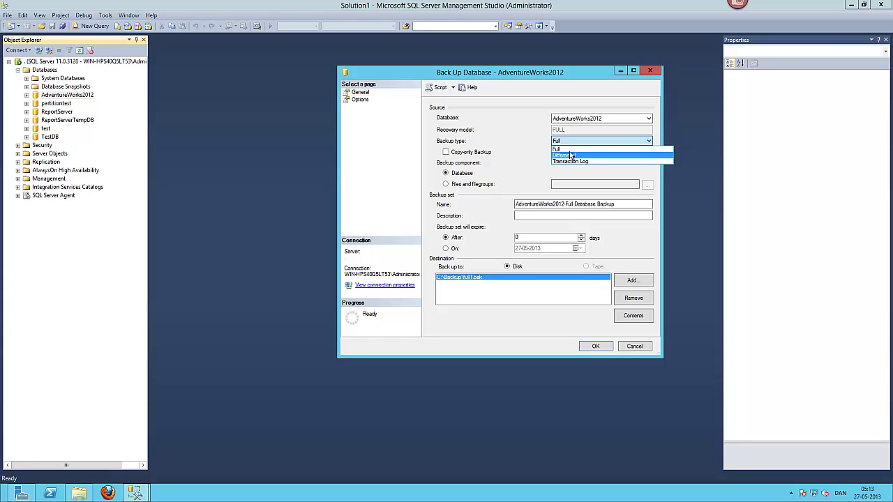
pyautogui.press('Escape')
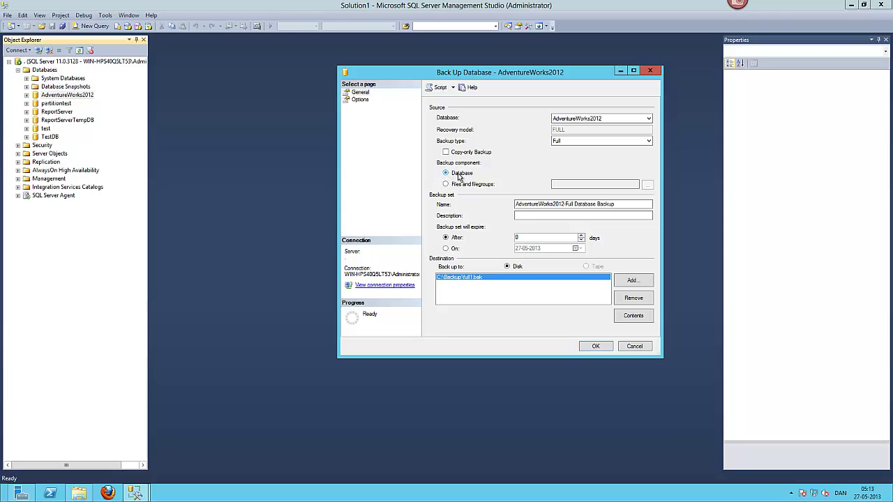
pyautogui.moveTo(520, 204); pyautogui.dragTo(632, 206)
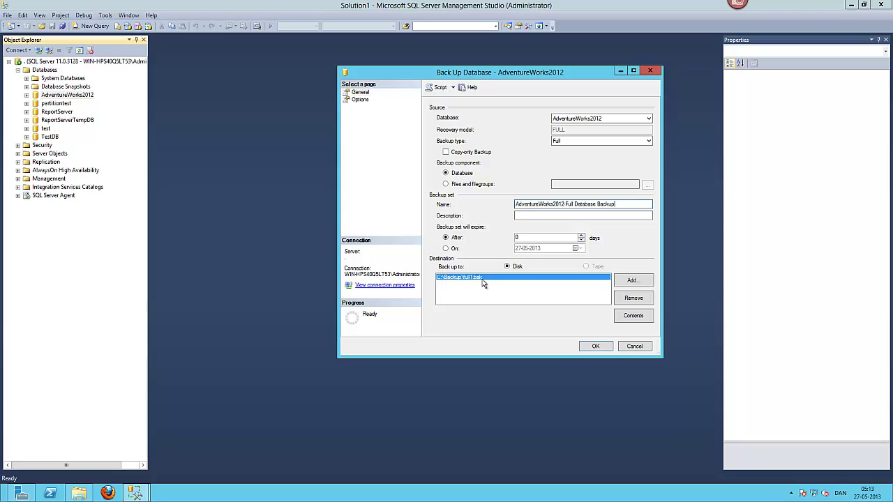
# Step: In the backup options, enable verifying the backup when finished and set the compression to Compress backup
pyautogui.click(360, 99)
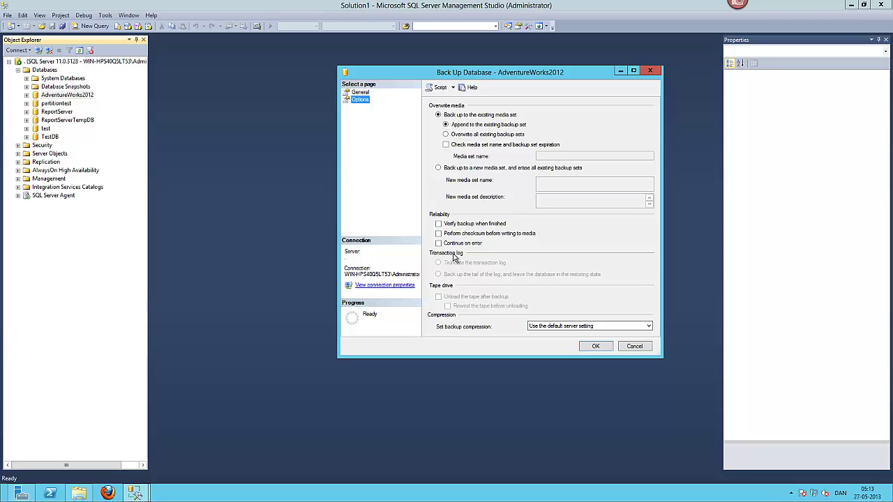
pyautogui.click(439, 224)
pyautogui.click(549, 326)
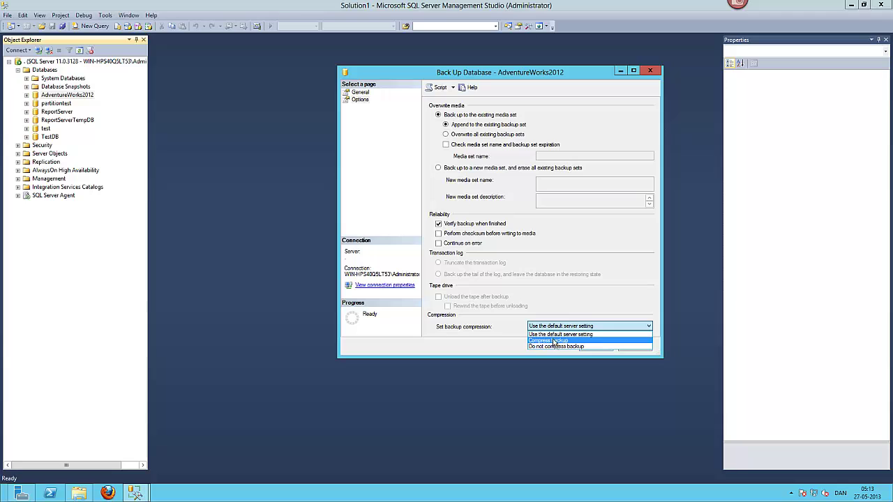
pyautogui.click(593, 341)
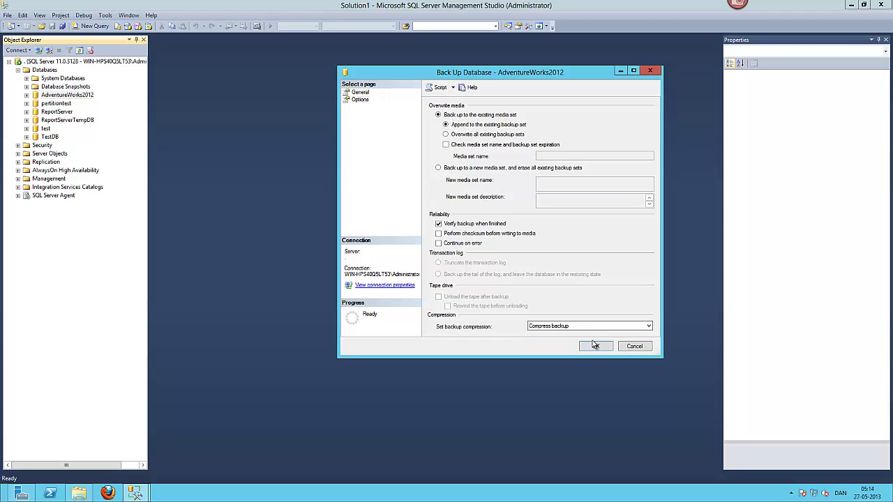
# Step: Script the configured backup action to a new query window and close the backup dialog without running it
pyautogui.click(360, 92)
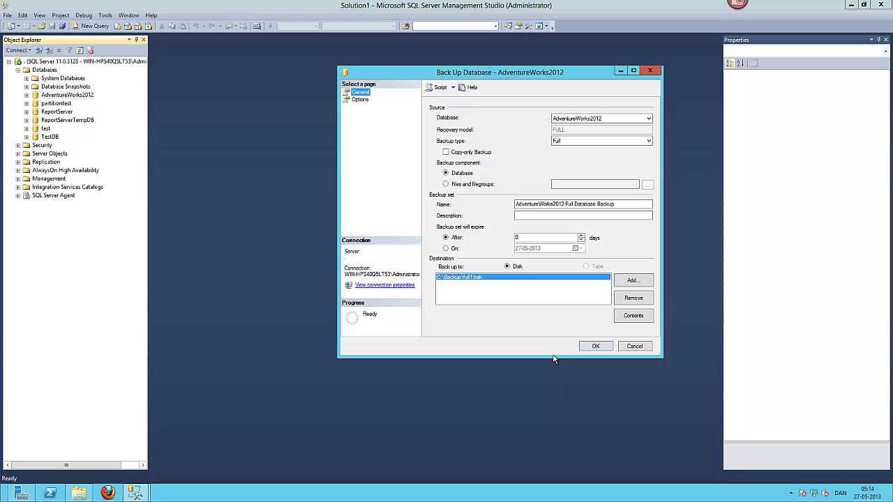
pyautogui.click(452, 88)
pyautogui.click(474, 102)
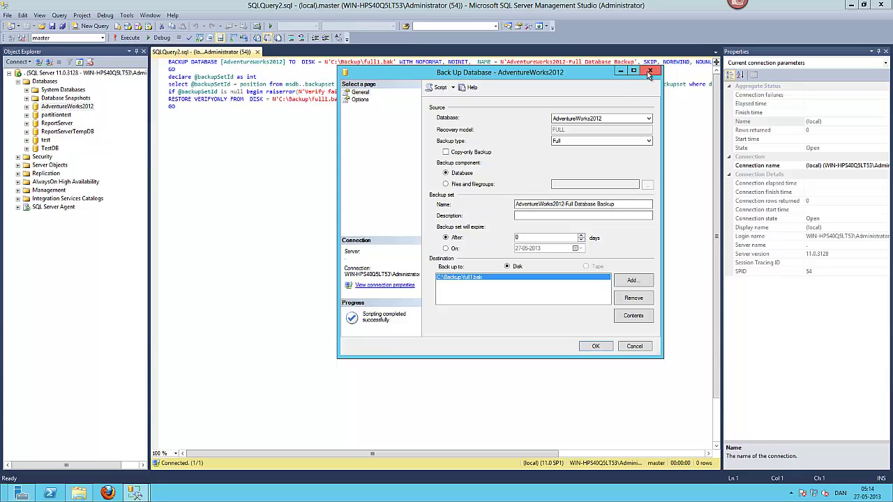
pyautogui.click(649, 73)
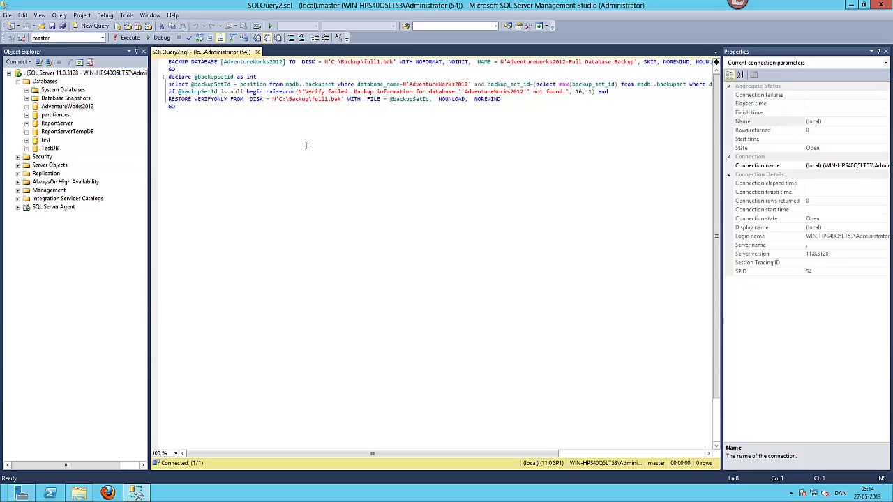
# Step: Insert four blank lines between the BACKUP DATABASE statement and the verification part of the script
pyautogui.moveTo(168, 76); pyautogui.dragTo(235, 115)
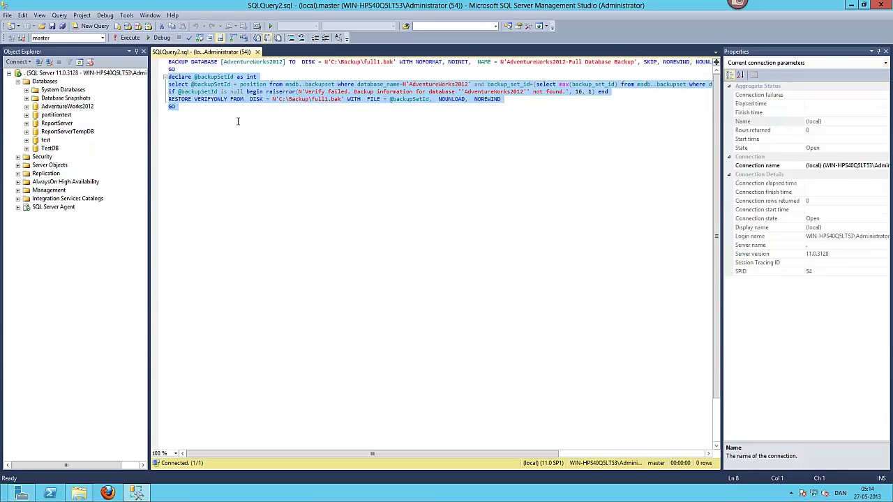
pyautogui.press('Up')
pyautogui.press('Return')
pyautogui.press('Return')
pyautogui.press('Return')
pyautogui.press('Return')
pyautogui.press('Up')
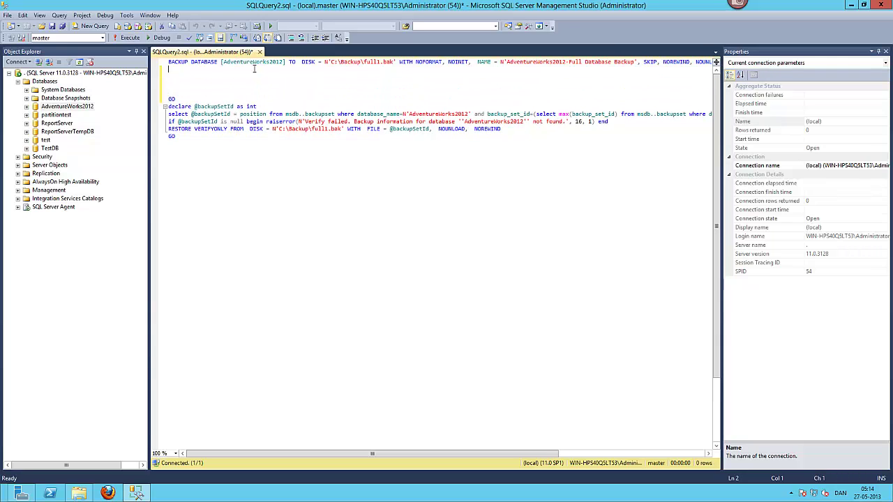
# Step: Split the BACKUP DATABASE statement so that the TO DISK and WITH clauses each start on their own line
pyautogui.click(286, 63)
pyautogui.press('Return')
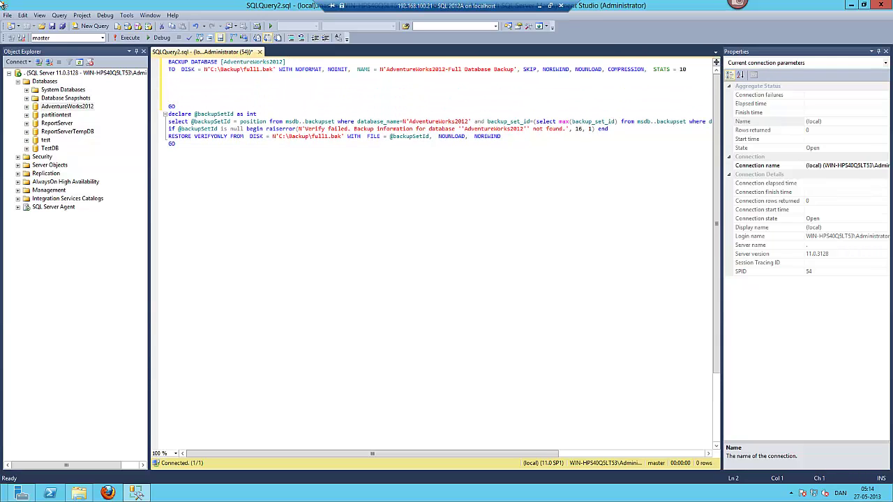
pyautogui.hotkey('ctrl', 'Right')
pyautogui.hotkey('ctrl', 'Right')
pyautogui.hotkey('ctrl', 'Right')
pyautogui.hotkey('ctrl', 'Right')
pyautogui.hotkey('ctrl', 'Right')
pyautogui.hotkey('ctrl', 'Right')
pyautogui.hotkey('ctrl', 'Right')
pyautogui.hotkey('ctrl', 'Right')
pyautogui.hotkey('ctrl', 'Right')
pyautogui.hotkey('ctrl', 'Right')
pyautogui.press('Return')
# Step: Examine the BACKUP DATABASE statement line by line, covering the database, the disk destination and the WITH options
pyautogui.hotkey('shift', 'Down')
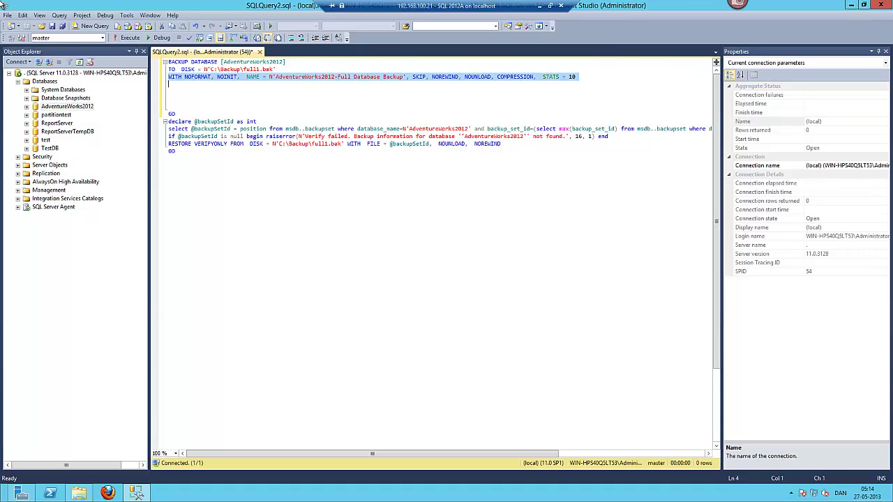
pyautogui.press('Up')
pyautogui.press('Up')
pyautogui.hotkey('shift', 'Down')
pyautogui.hotkey('shift', 'Down')
pyautogui.hotkey('shift', 'Down')
pyautogui.hotkey('shift', 'Down')
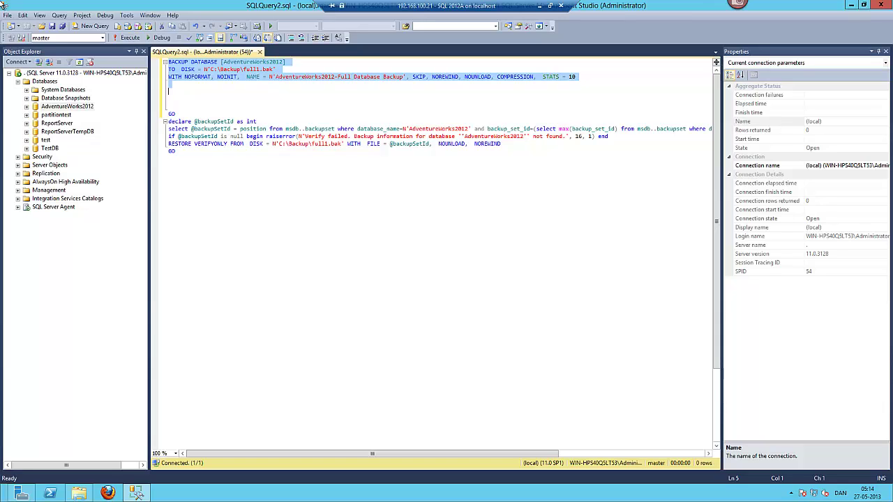
pyautogui.press('Escape')
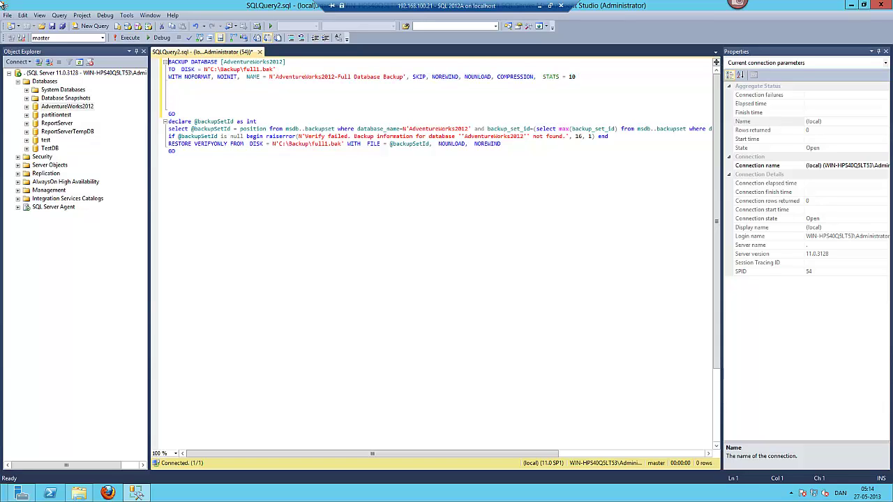
pyautogui.hotkey('shift', 'Down')
pyautogui.press('Escape')
pyautogui.hotkey('shift', 'End')
pyautogui.press('Down')
pyautogui.press('Home')
pyautogui.hotkey('shift', 'End')
pyautogui.press('Home')
pyautogui.hotkey('shift', 'Down')
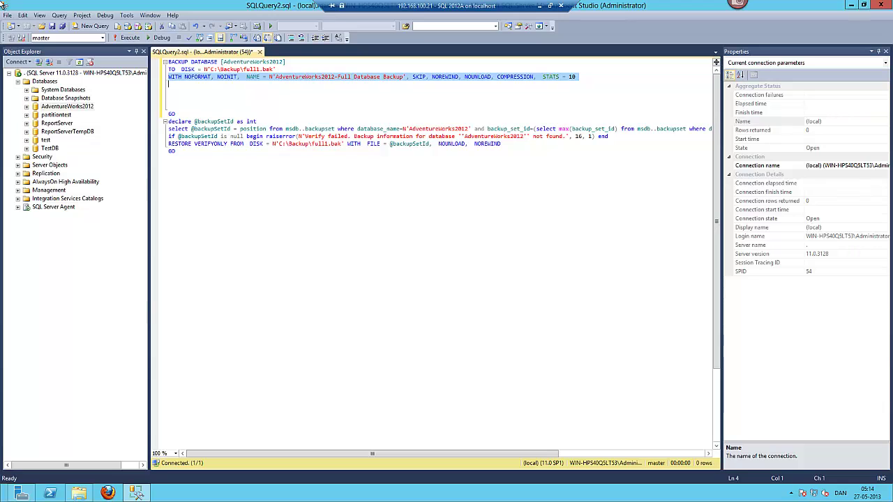
# Step: Execute only the three-line BACKUP DATABASE statement for AdventureWorks2012
pyautogui.press('Down')
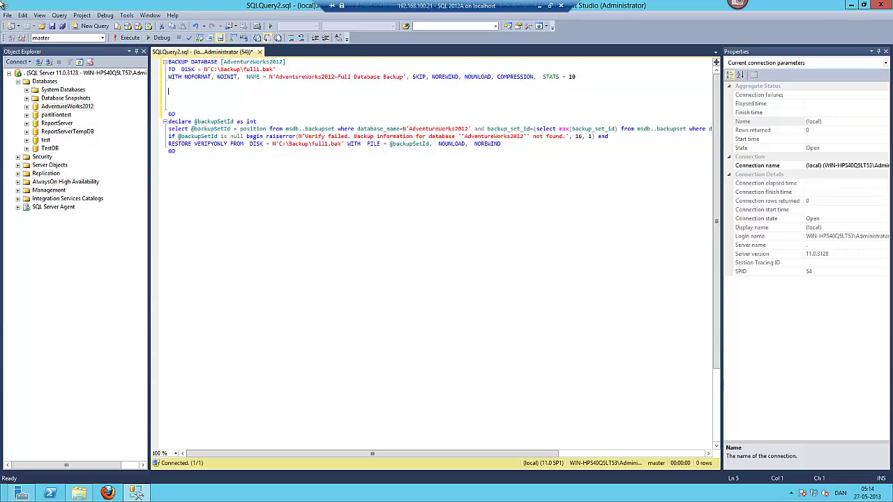
pyautogui.hotkey('shift', 'Up')
pyautogui.hotkey('shift', 'Up')
pyautogui.hotkey('shift', 'Up')
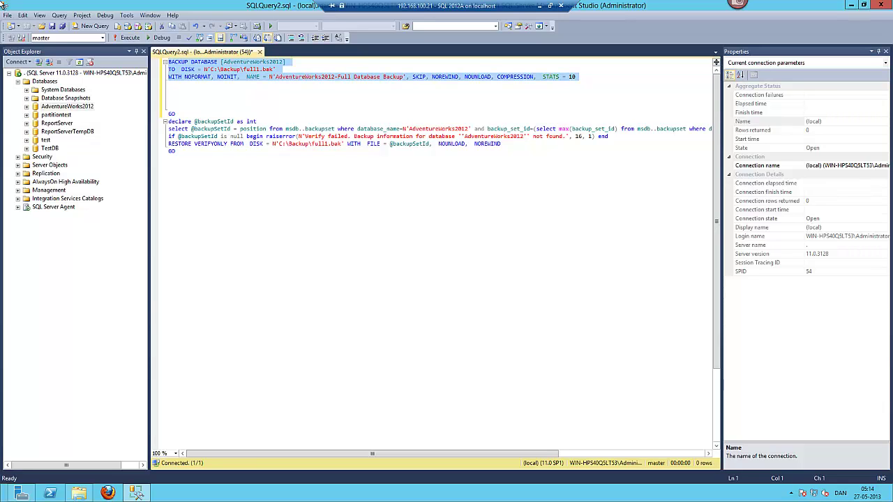
pyautogui.press('F5')
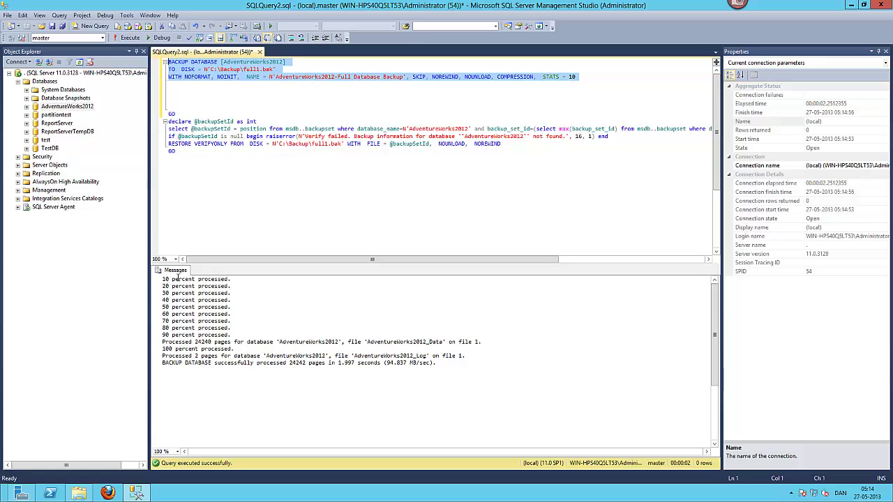
# Step: Examine the backup's progress messages against the STATS = 10 option, including the log pages and the final summary line
pyautogui.moveTo(172, 279); pyautogui.dragTo(234, 335)
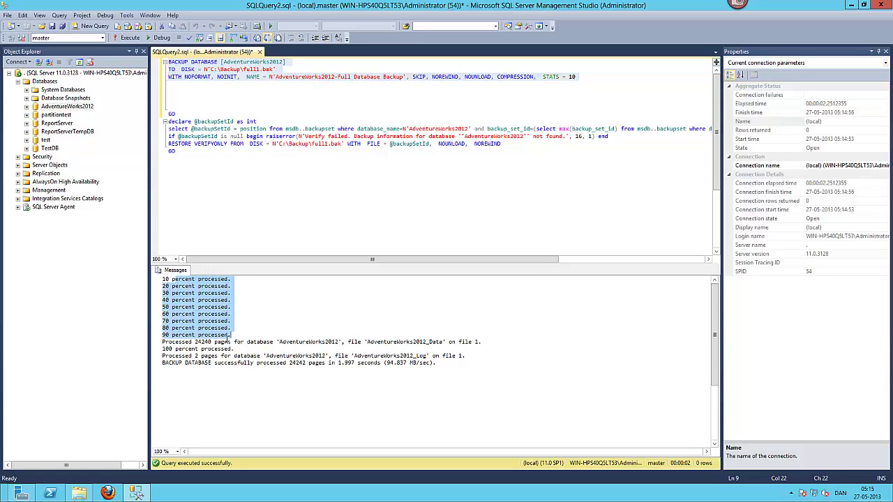
pyautogui.click(237, 336)
pyautogui.moveTo(543, 76); pyautogui.dragTo(579, 77)
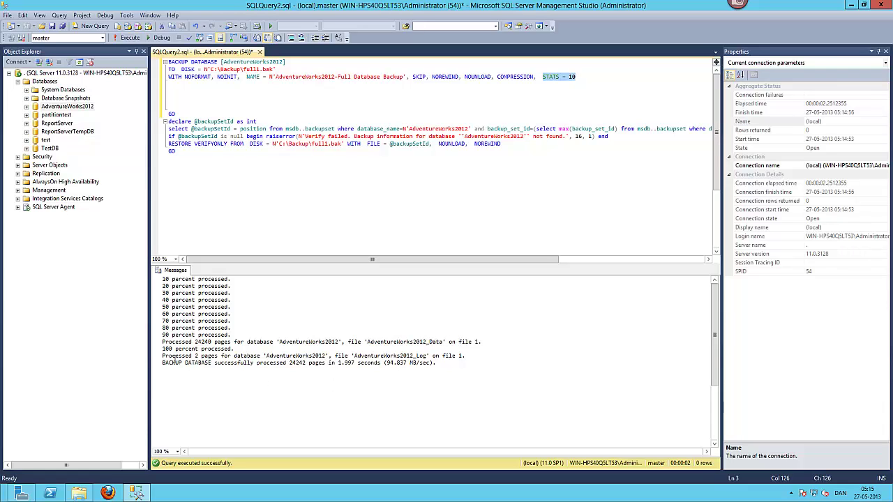
pyautogui.moveTo(163, 356); pyautogui.dragTo(215, 361)
pyautogui.click(203, 356)
pyautogui.moveTo(412, 356); pyautogui.dragTo(469, 357)
pyautogui.click(473, 357)
pyautogui.moveTo(163, 363); pyautogui.dragTo(369, 368)
pyautogui.click(303, 368)
pyautogui.click(335, 357)
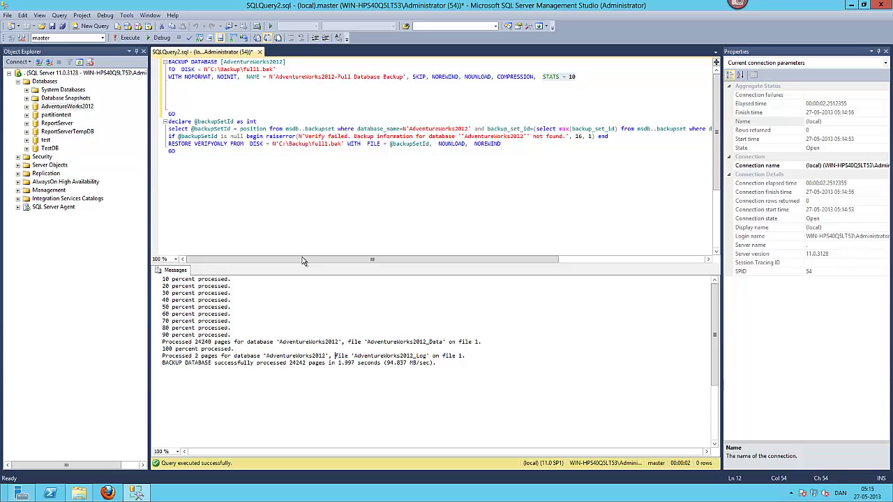
# Step: Switch to File Explorer to check the size of full1.bak in C:\Backup, and return to the query
pyautogui.click(78, 494)
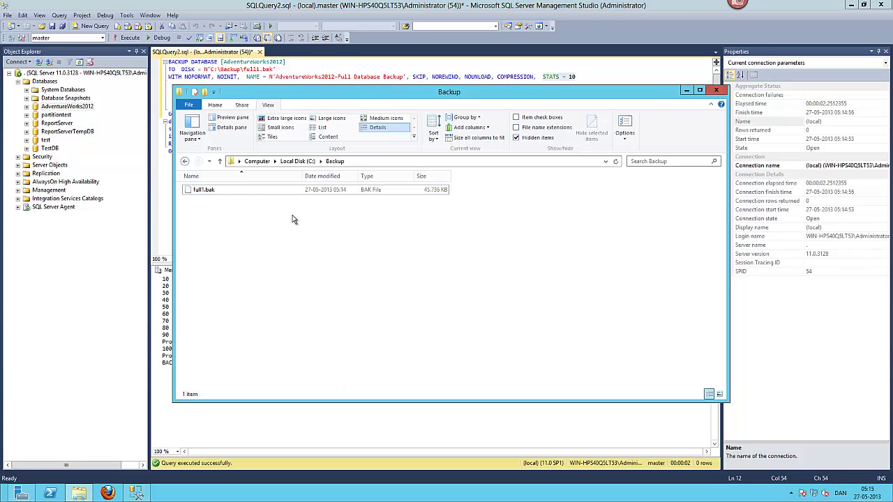
pyautogui.click(426, 192)
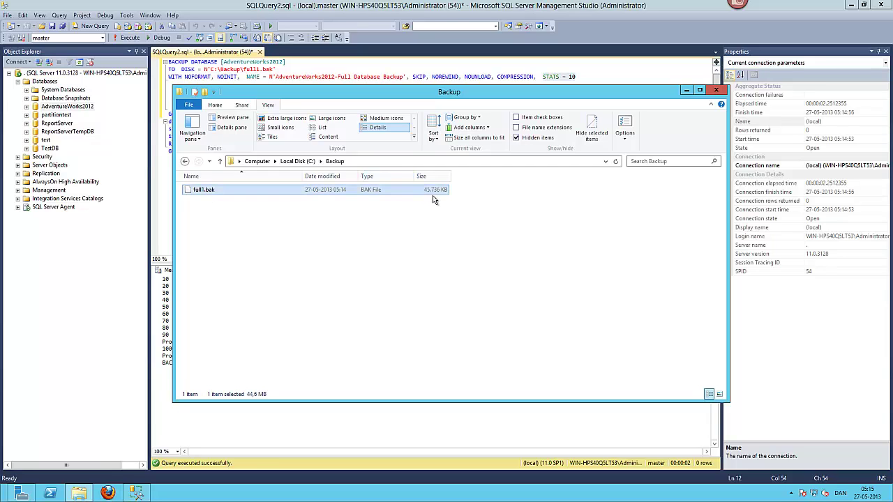
pyautogui.click(441, 79)
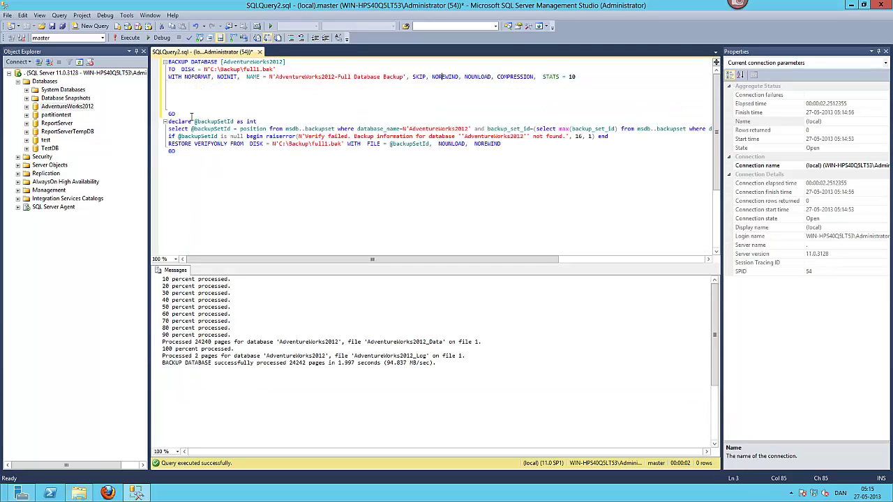
pyautogui.click(87, 492)
pyautogui.click(87, 493)
# Step: Execute only the verification part of the script, from the first GO through the RESTORE VERIFYONLY statement and last GO
pyautogui.click(565, 146)
pyautogui.moveTo(169, 145); pyautogui.dragTo(190, 157)
pyautogui.click(171, 114)
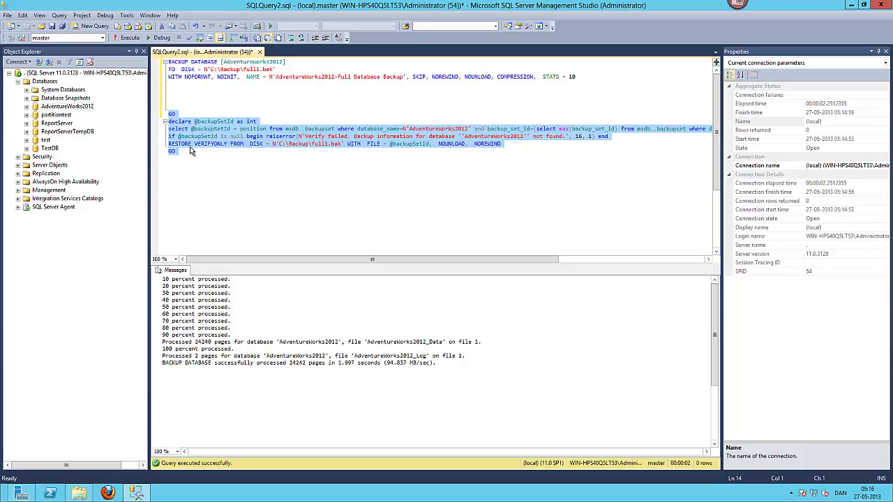
pyautogui.press('F5')
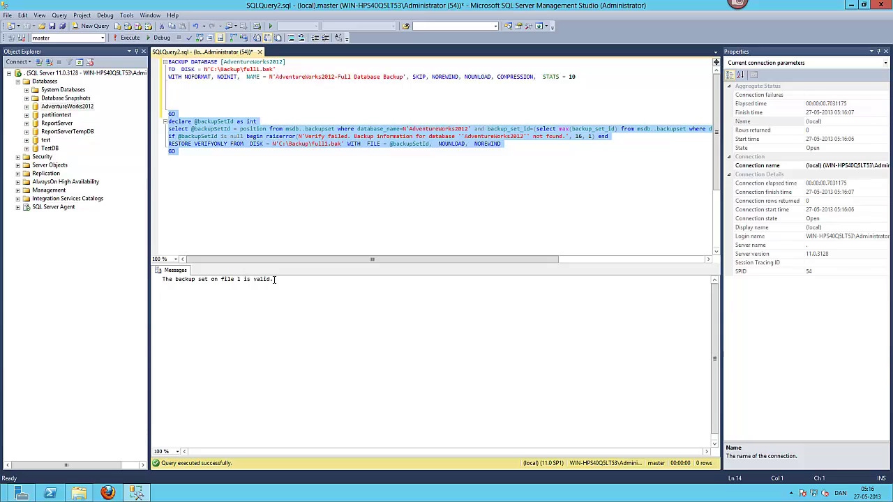
# Step: Examine the RESTORE VERIFYONLY statement and its backup file path in the verification script
pyautogui.click(278, 208)
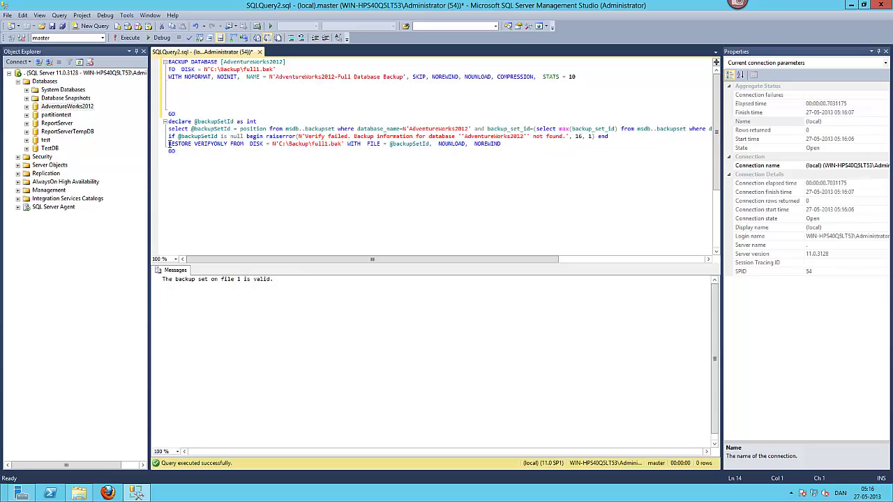
pyautogui.moveTo(168, 144); pyautogui.dragTo(343, 147)
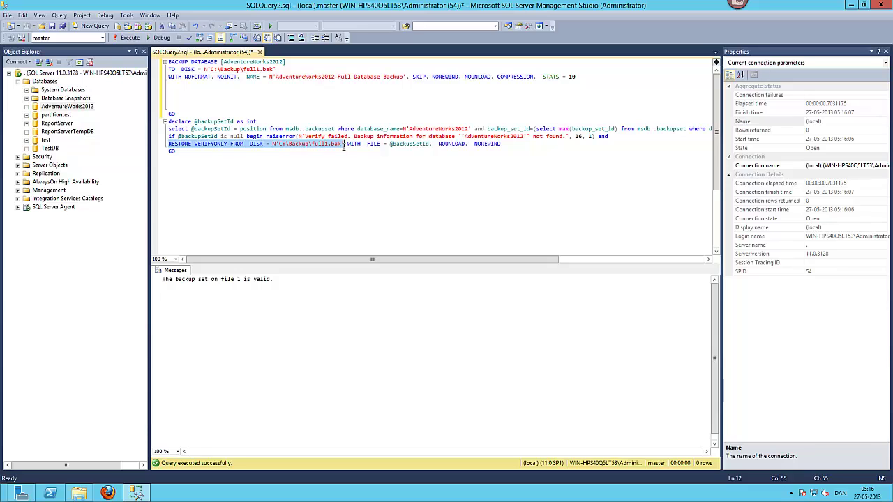
pyautogui.press('Home')
pyautogui.moveTo(202, 146); pyautogui.dragTo(229, 144)
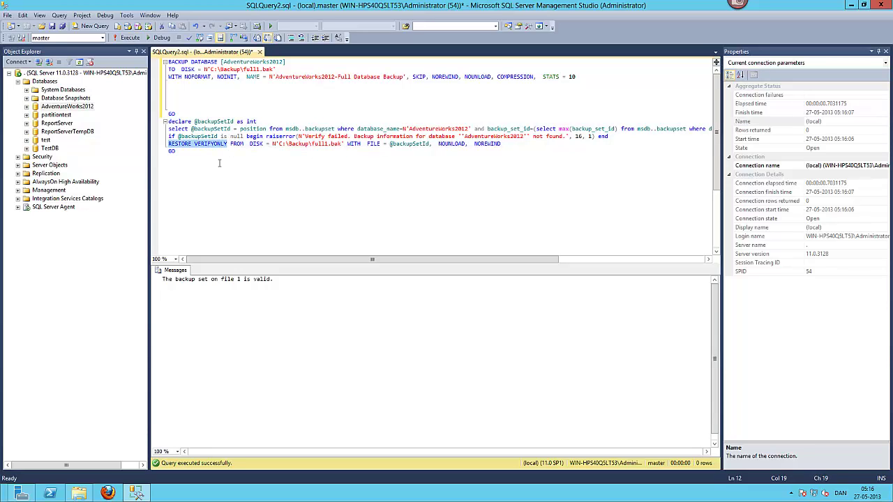
pyautogui.click(231, 144)
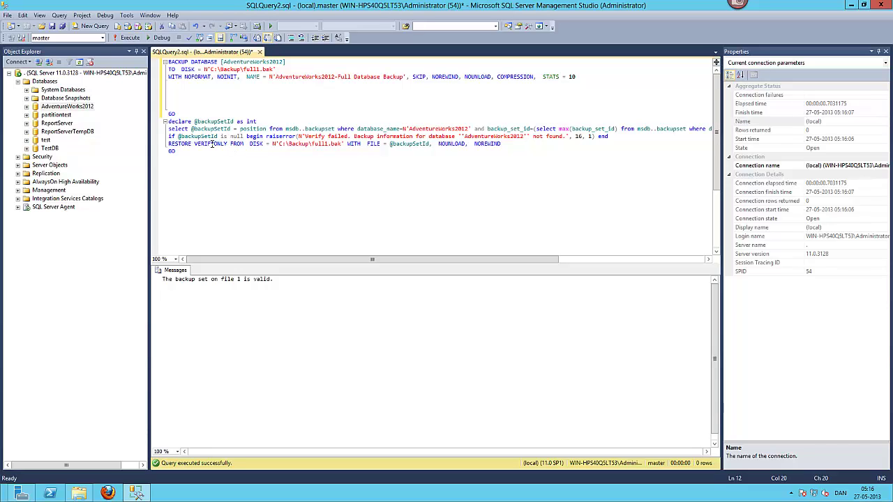
pyautogui.hotkey('ctrl', 'shift', 'Left')
pyautogui.hotkey('ctrl', 'shift', 'Left')
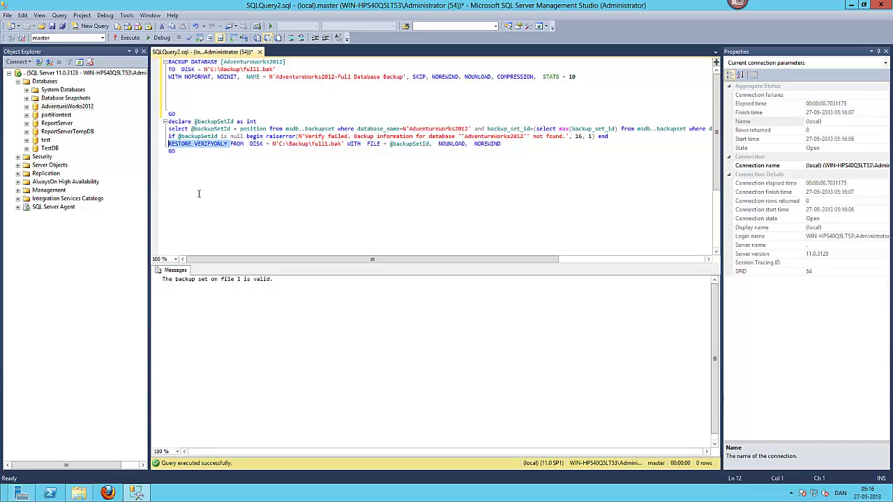
pyautogui.click(231, 151)
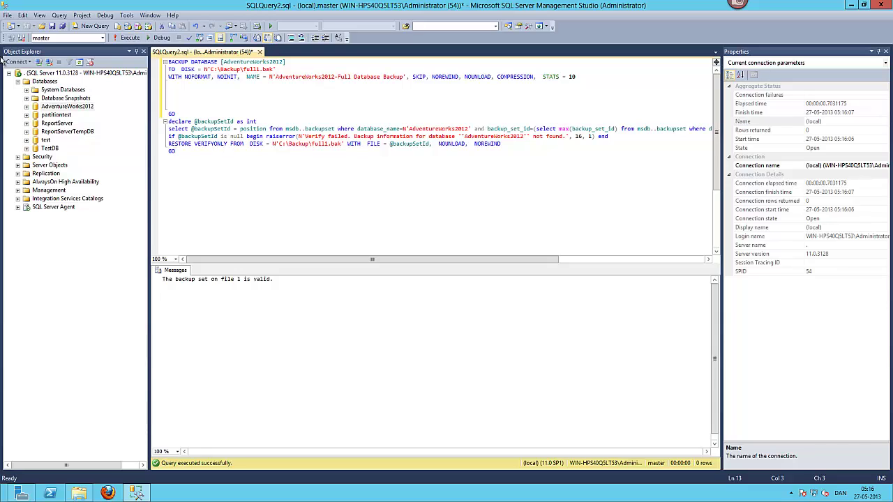
# Step: Copy RESTORE VERIFYONLY FROM DISK = N'C:\Backup\full1.bak' without its WITH options to a new line below the last GO
pyautogui.press('Return')
pyautogui.press('Return')
pyautogui.moveTo(55, 2)
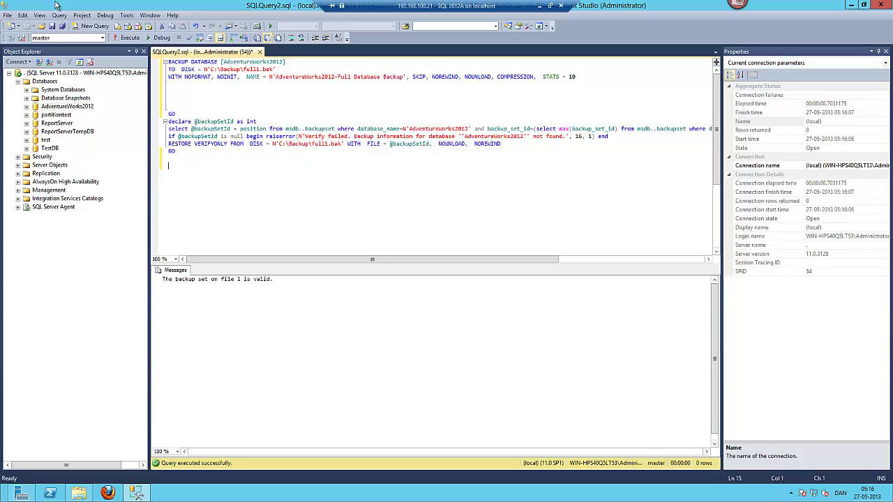
pyautogui.click(345, 144)
pyautogui.hotkey('shift', 'Home')
pyautogui.hotkey('ctrl', 'c')
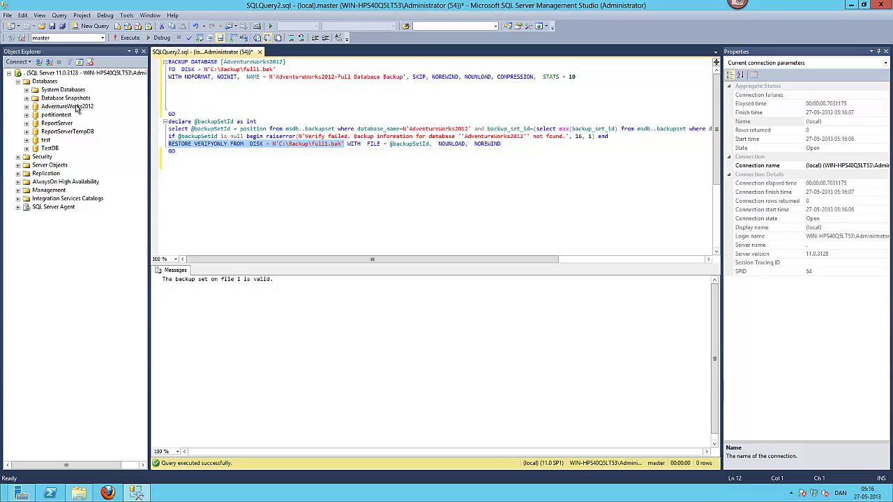
pyautogui.press('Down')
pyautogui.press('Down')
pyautogui.press('Down')
pyautogui.press('Return')
pyautogui.hotkey('ctrl', 'v')
pyautogui.press('Up')
pyautogui.press('Up')
pyautogui.press('Down')
pyautogui.press('Down')
pyautogui.press('Down')
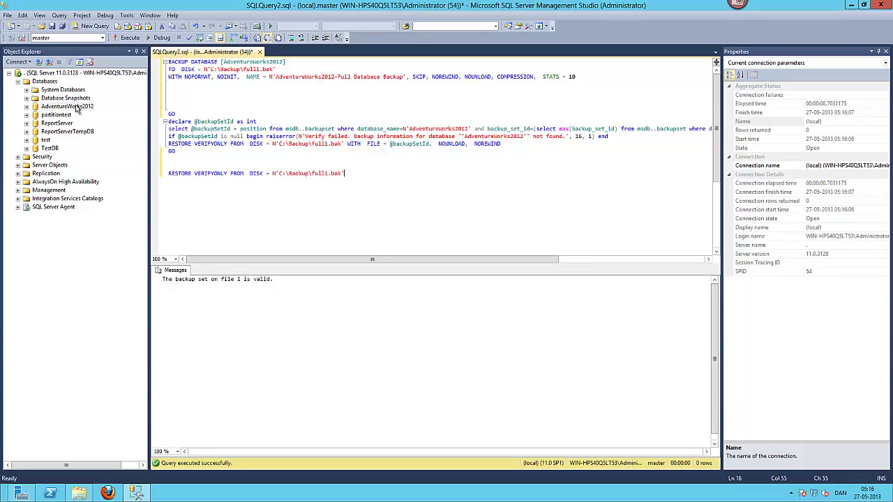
# Step: Change VERIFYONLY to headeronly in the copied RESTORE statement and execute only that statement
pyautogui.hotkey('ctrl', 'Right')
pyautogui.hotkey('ctrl', 'shift', 'Right')
pyautogui.write('headeronl')
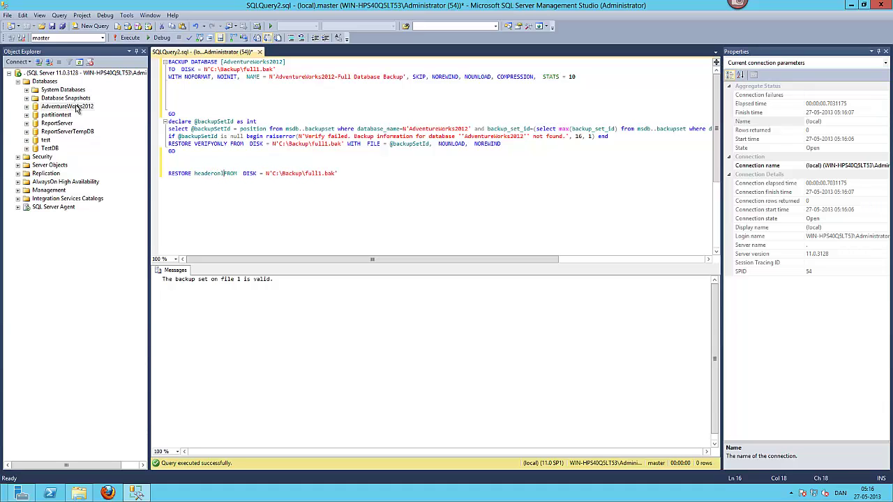
pyautogui.write('y')
pyautogui.press('Home')
pyautogui.hotkey('shift', 'Down')
pyautogui.press('F5')
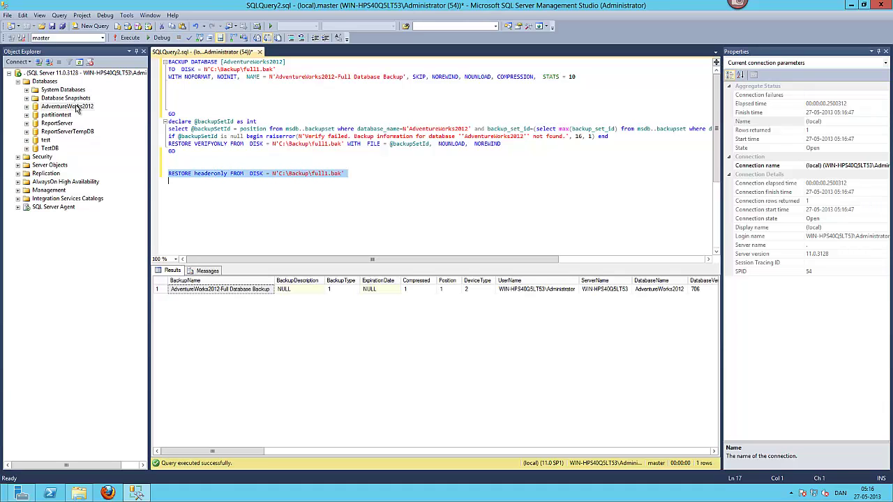
# Step: Examine the backup header's name, description, expiration, device type and user name columns, and compare the VERIFYONLY and headeronly statements
pyautogui.click(248, 291)
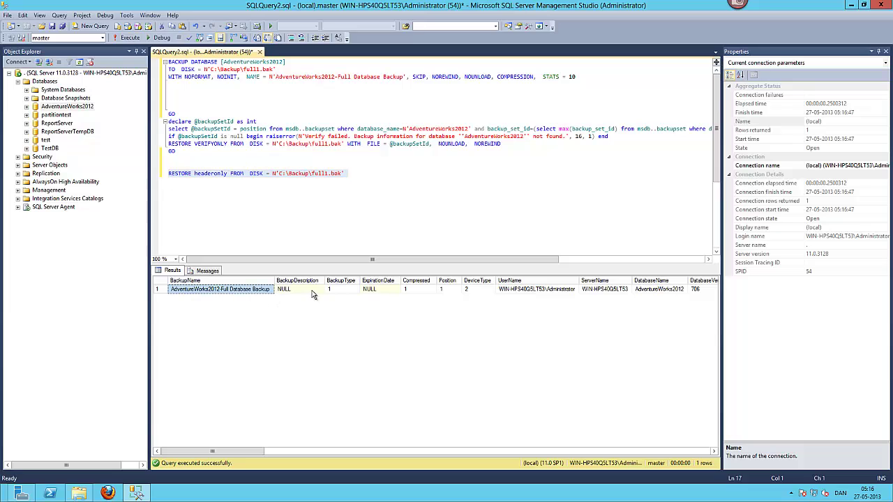
pyautogui.click(310, 291)
pyautogui.click(381, 291)
pyautogui.click(477, 290)
pyautogui.click(501, 290)
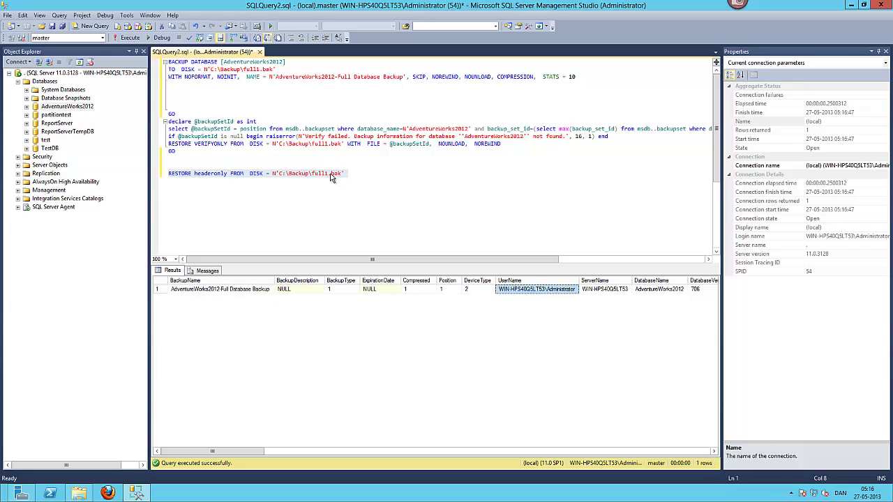
pyautogui.click(331, 176)
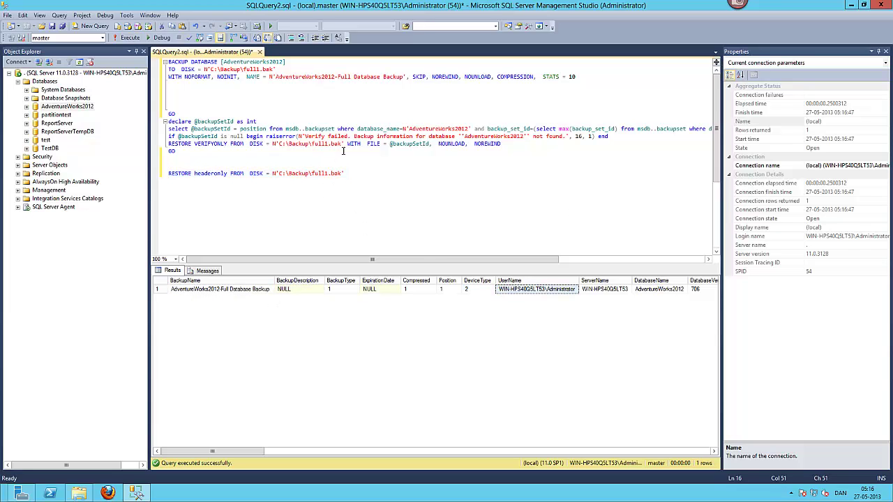
pyautogui.moveTo(196, 144); pyautogui.dragTo(175, 152)
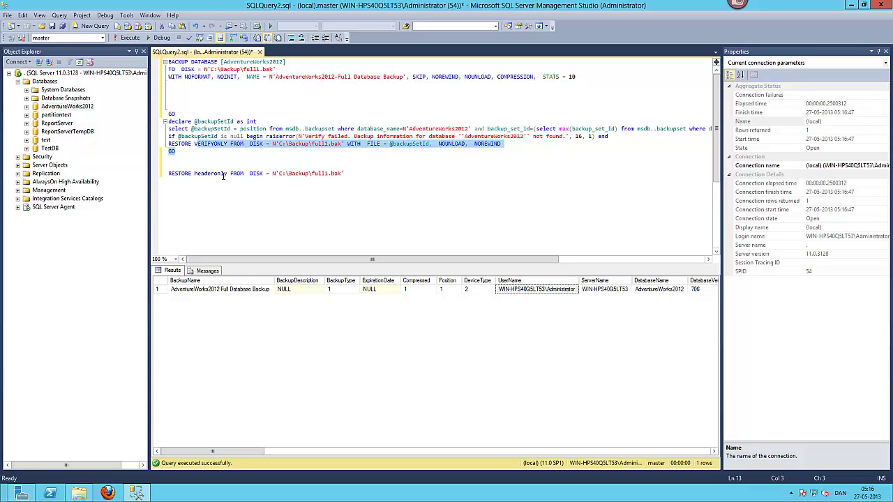
pyautogui.click(208, 173)
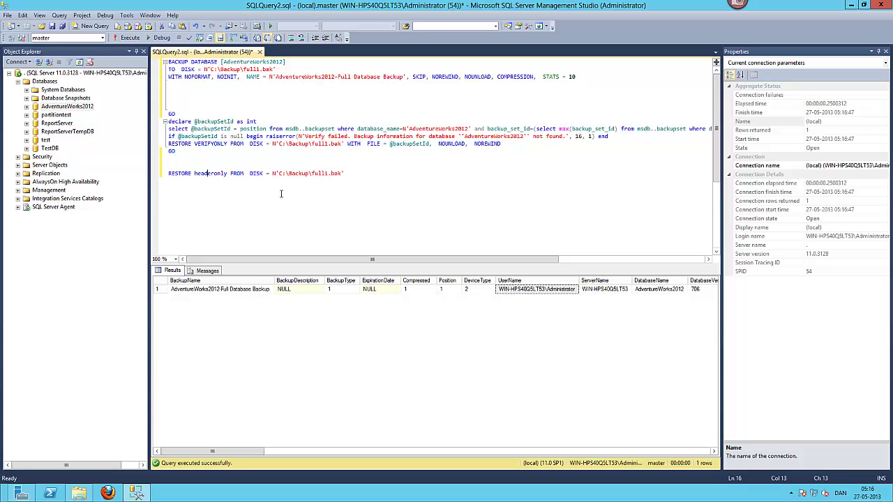
pyautogui.click(264, 92)
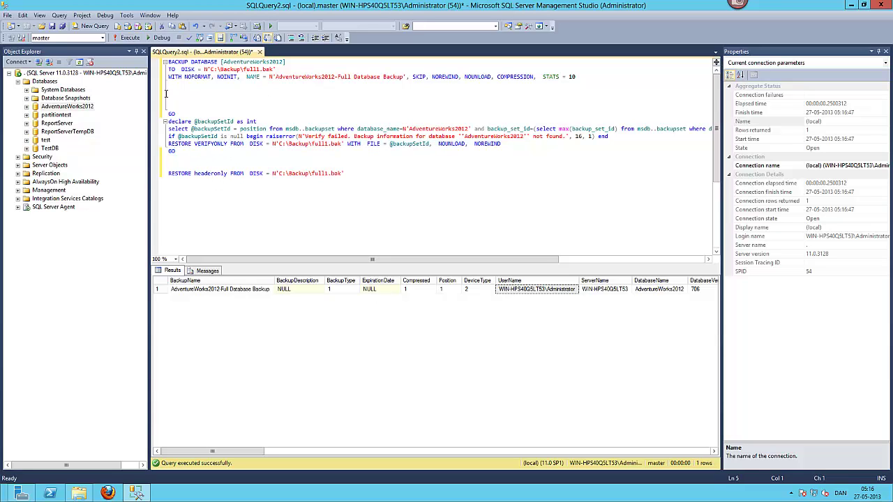
pyautogui.click(27, 106)
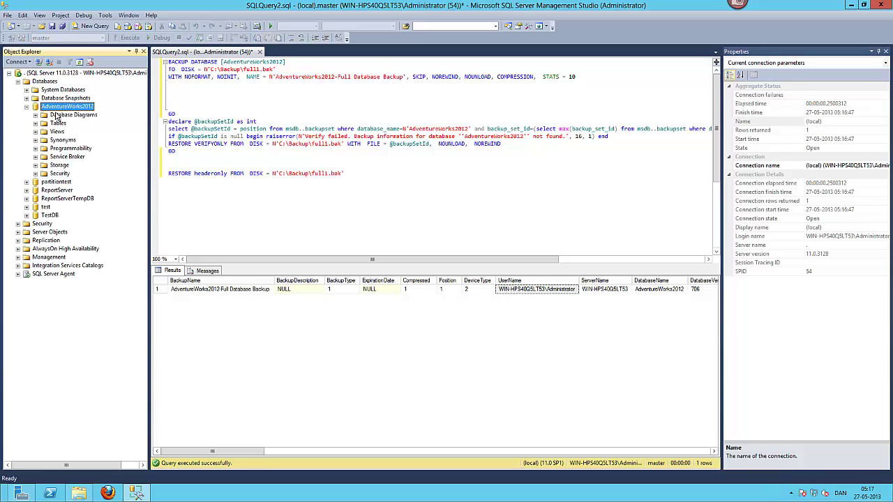
pyautogui.click(26, 108)
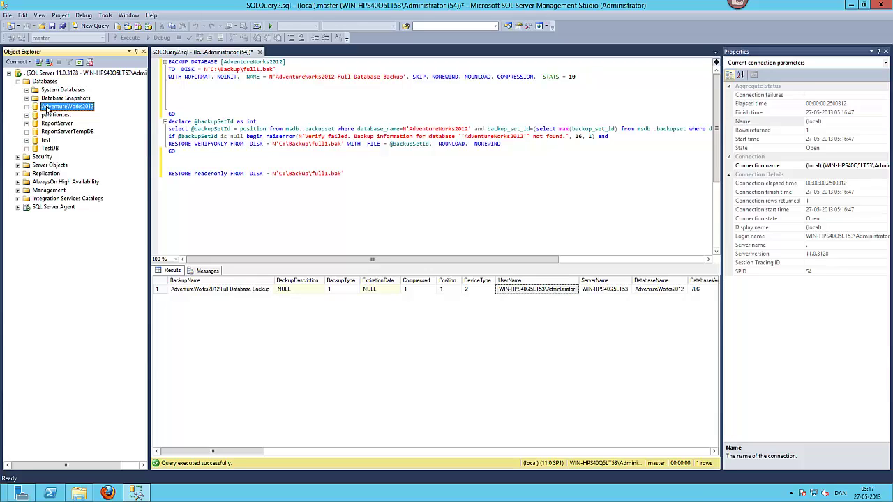
# Step: Open a new query and write the line "Sunday - Full backup 250 GB" to start a backup schedule example
pyautogui.hotkey('ctrl', 'n')
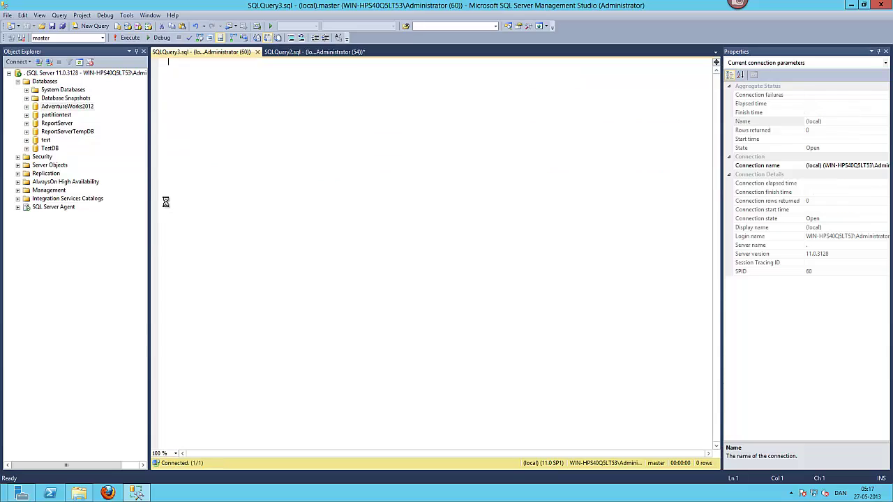
pyautogui.write('Sunday - Full backup')
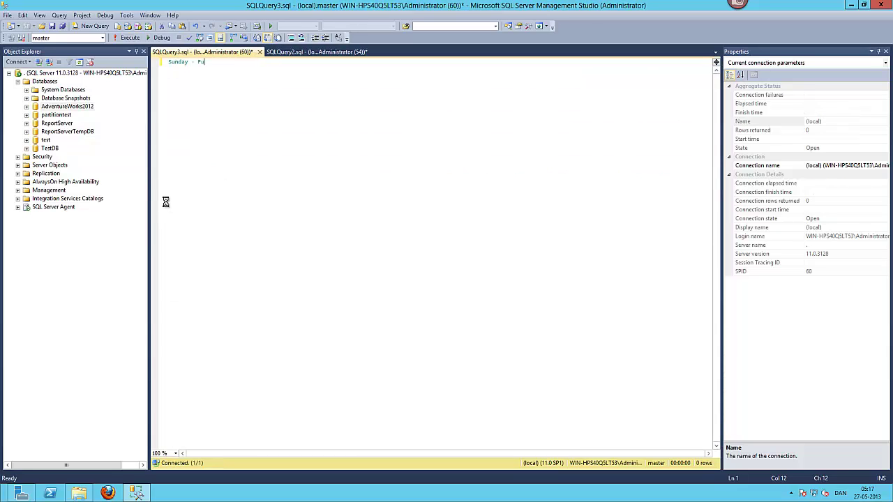
pyautogui.press('Return')
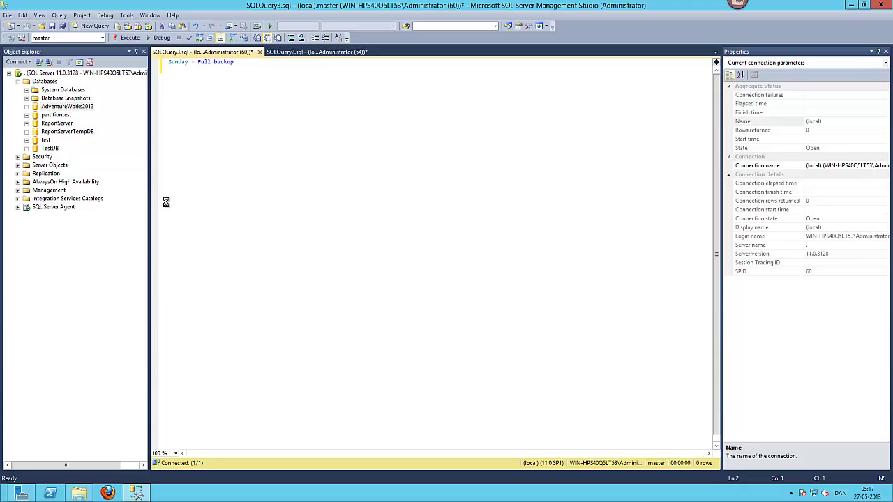
pyautogui.press('BackSpace')
pyautogui.write('250 G')
# Step: Add the line "Monday - Differential backup 10 GB" below the Sunday entry, separated by a blank line
pyautogui.press('Return')
pyautogui.press('Return')
pyautogui.write('Monday ')
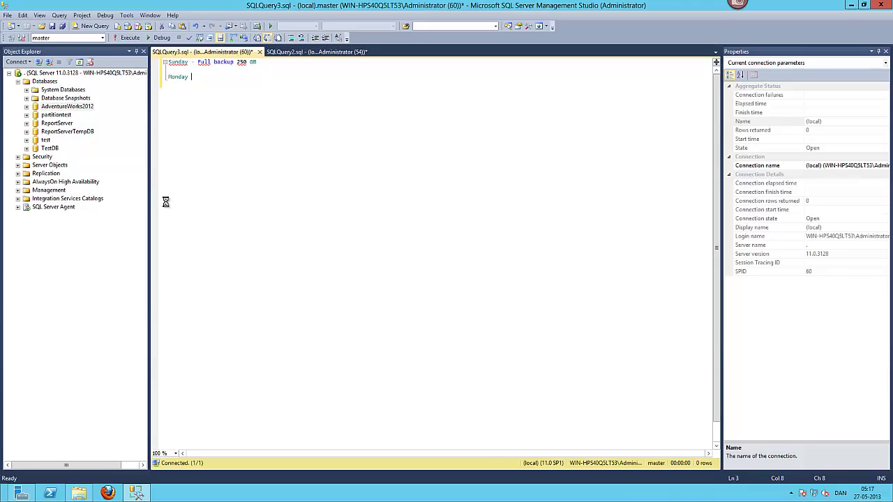
pyautogui.write('- Differential backup 10 GB')
# Step: Duplicate the Monday line below it and change the copy to "Tuesday - Differential backup 20 GB"
pyautogui.press('Home')
pyautogui.hotkey('shift', 'Down')
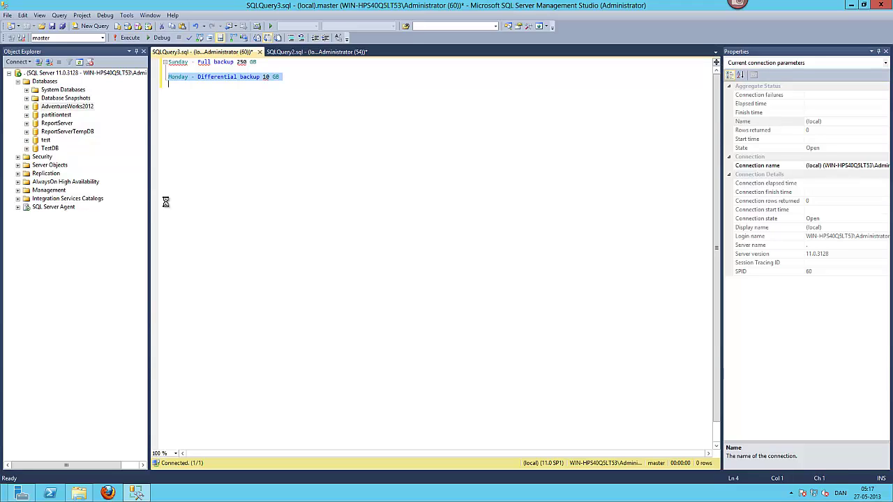
pyautogui.hotkey('ctrl', 'c')
pyautogui.press('Down')
pyautogui.press('Return')
pyautogui.hotkey('ctrl', 'v')
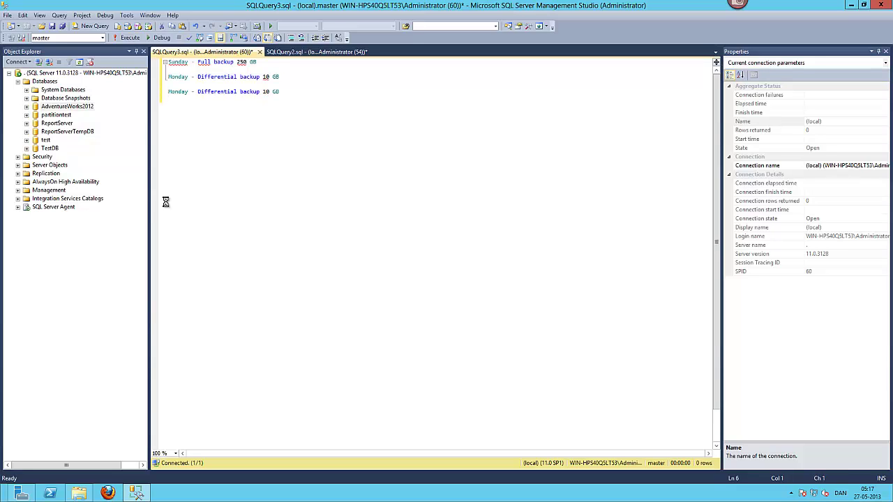
pyautogui.press('Up')
pyautogui.hotkey('ctrl', 'Right')
pyautogui.hotkey('ctrl', 'Right')
pyautogui.hotkey('ctrl', 'Right')
pyautogui.hotkey('ctrl', 'Right')
pyautogui.press('Delete')
pyautogui.write('2')
pyautogui.press('End')
pyautogui.press('Down')
pyautogui.press('Return')
pyautogui.hotkey('ctrl', 'shift', 'Right')
pyautogui.write('Tuesday')
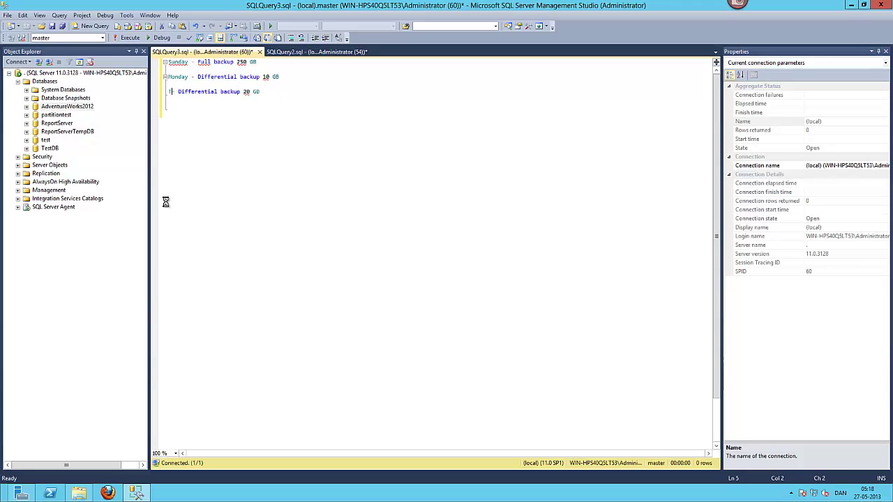
# Step: Add the line "Wednesday - Differential backup 30 GB" below Tuesday, reusing the copied Monday text
pyautogui.press('Down')
pyautogui.press('Down')
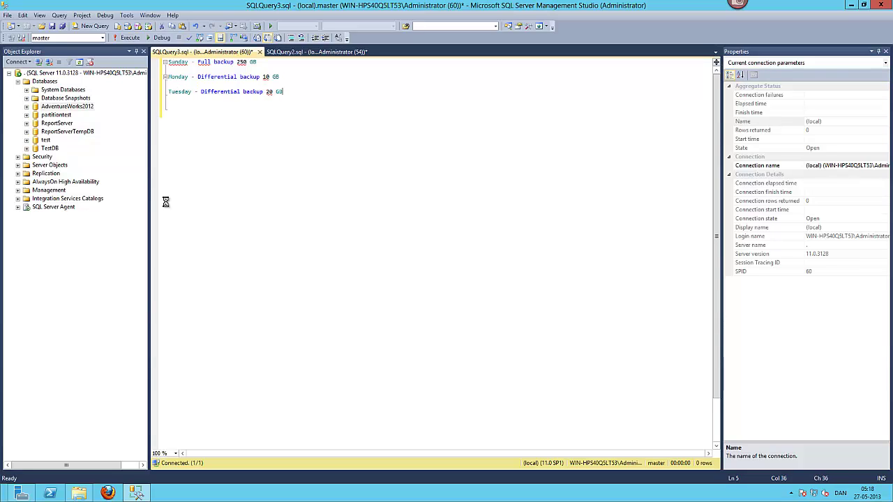
pyautogui.write('Wednesday -')
pyautogui.hotkey('ctrl', 'v')
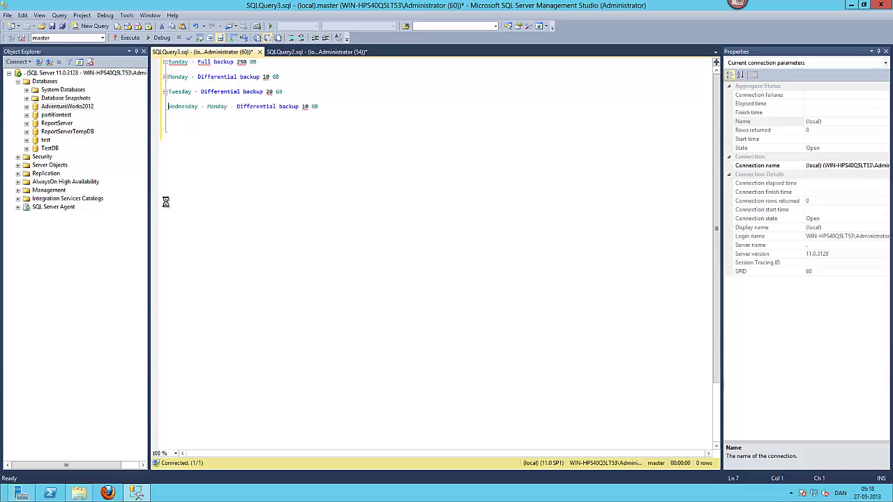
pyautogui.hotkey('ctrl', 'Left')
pyautogui.hotkey('ctrl', 'Left')
pyautogui.hotkey('ctrl', 'Left')
pyautogui.hotkey('ctrl', 'Left')
pyautogui.hotkey('ctrl', 'Left')
pyautogui.hotkey('ctrl', 'Left')
pyautogui.hotkey('ctrl', 'shift', 'Right')
pyautogui.hotkey('ctrl', 'shift', 'Right')
pyautogui.press('Delete')
pyautogui.press('End')
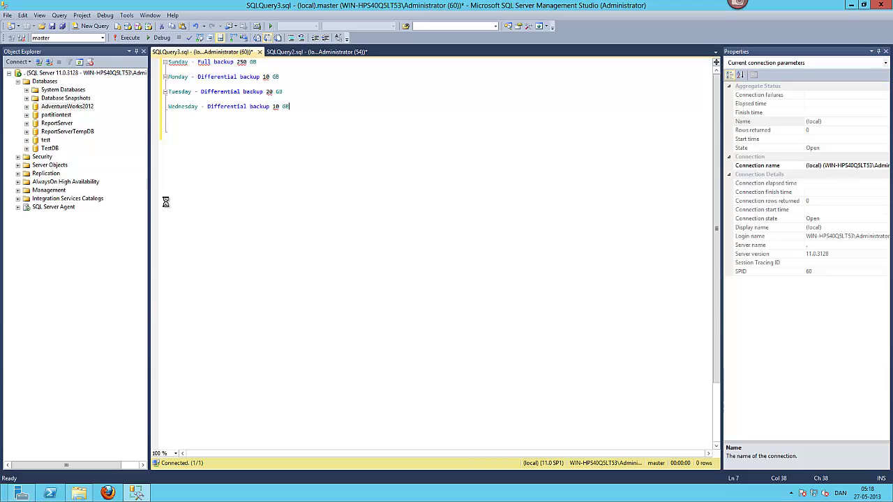
pyautogui.write('3')
# Step: Examine the schedule, comparing the sizes of the Monday, Tuesday and Wednesday differential backups with Sunday's full backup
pyautogui.press('Up')
pyautogui.press('Up')
pyautogui.press('Up')
pyautogui.press('Up')
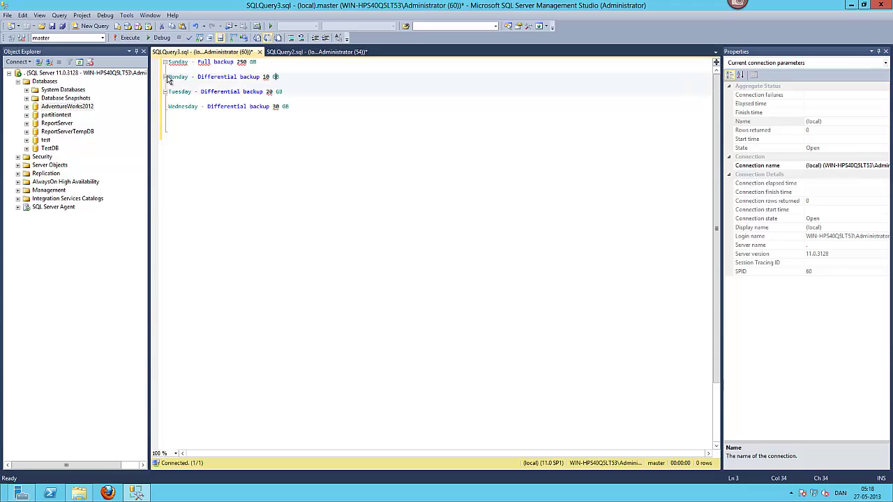
pyautogui.moveTo(168, 77); pyautogui.dragTo(285, 76)
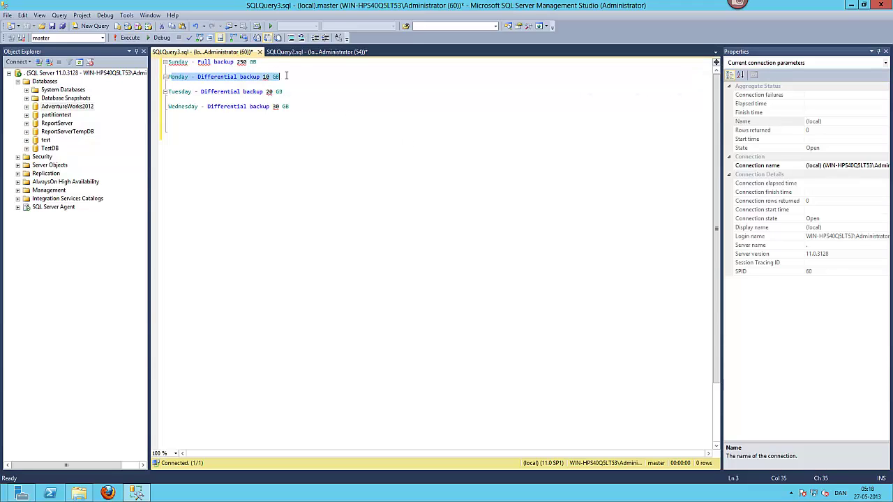
pyautogui.click(288, 77)
pyautogui.click(264, 76)
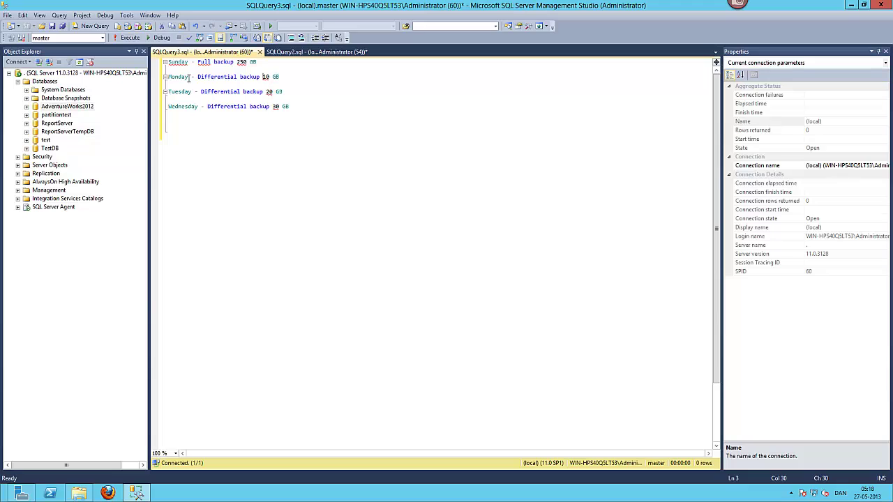
pyautogui.moveTo(263, 76); pyautogui.dragTo(288, 77)
pyautogui.click(170, 92)
pyautogui.click(287, 91)
pyautogui.click(187, 63)
pyautogui.click(276, 107)
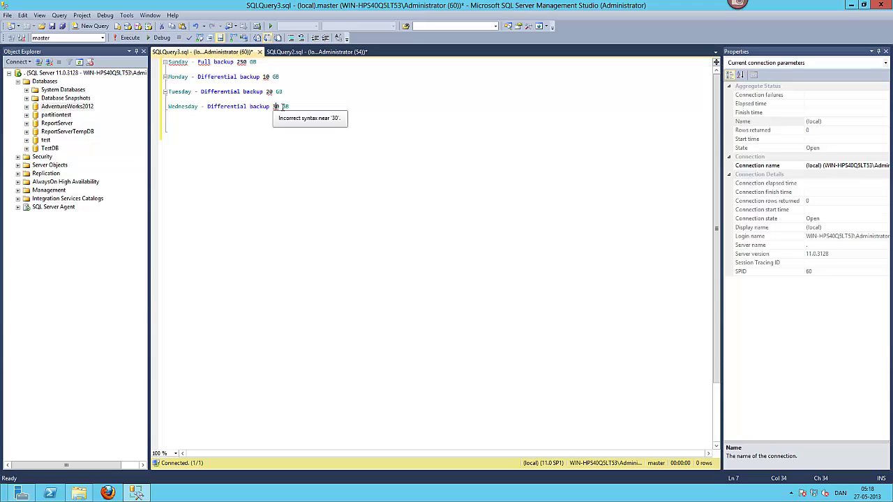
pyautogui.click(289, 106)
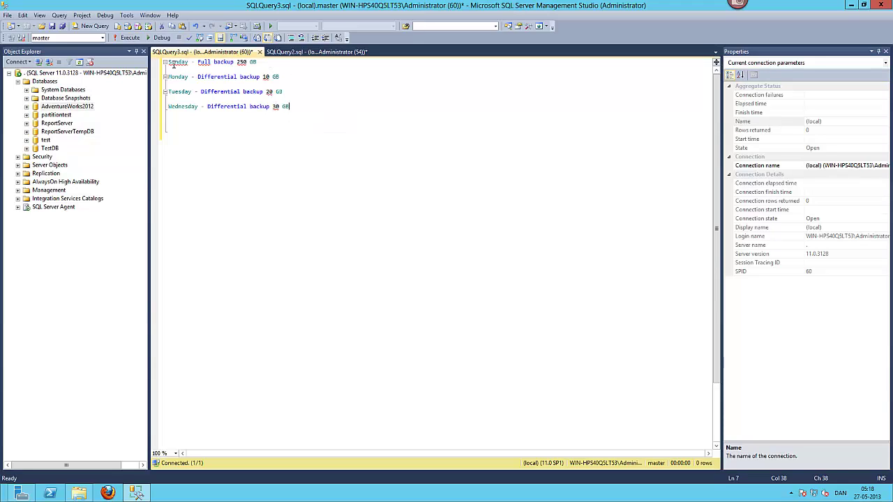
pyautogui.moveTo(174, 64); pyautogui.dragTo(257, 64)
pyautogui.click(261, 64)
pyautogui.click(227, 128)
pyautogui.click(180, 99)
pyautogui.write('xxxxx')
pyautogui.moveTo(168, 62); pyautogui.dragTo(263, 62)
pyautogui.moveTo(168, 92); pyautogui.dragTo(289, 93)
pyautogui.click(202, 106)
pyautogui.hotkey('shift', 'Home')
pyautogui.press('Up')
pyautogui.hotkey('shift', 'Down')
pyautogui.press('Delete')
pyautogui.press('Return')
# Step: Open the top 200 rows of the Person.Address table in the AdventureWorks2012 database for editing
pyautogui.click(26, 106)
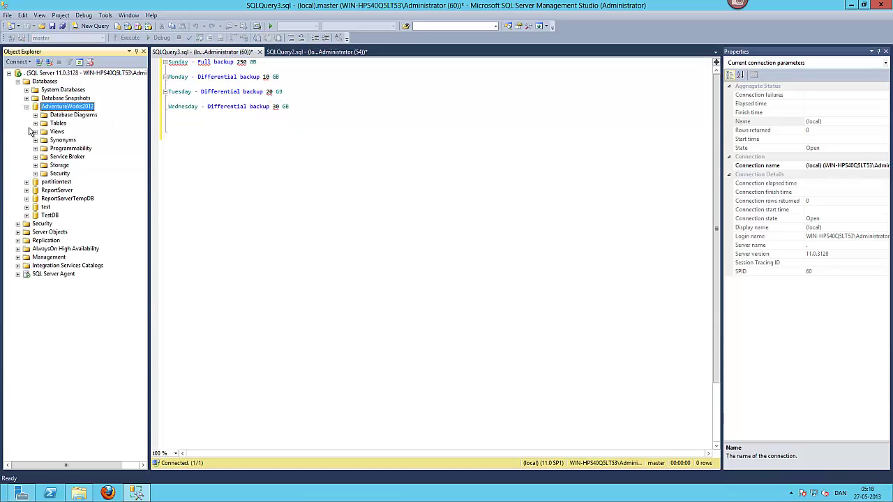
pyautogui.click(36, 124)
pyautogui.click(64, 201)
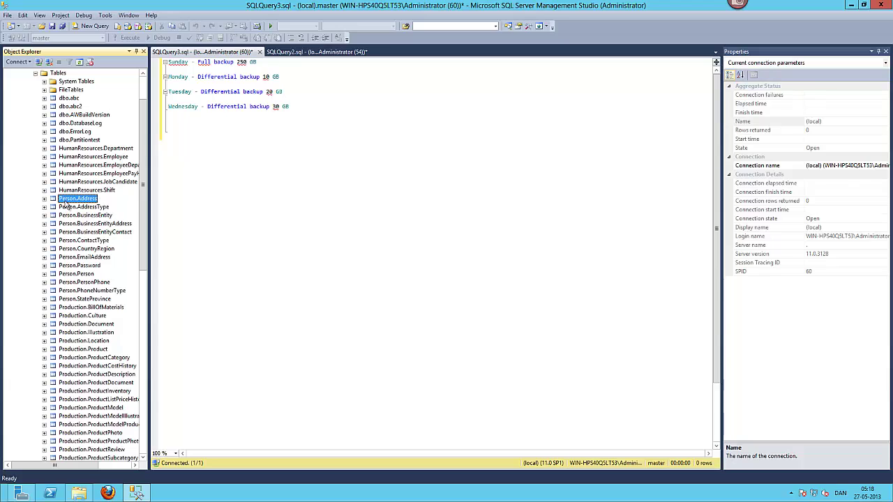
pyautogui.rightClick(65, 203)
pyautogui.click(81, 240)
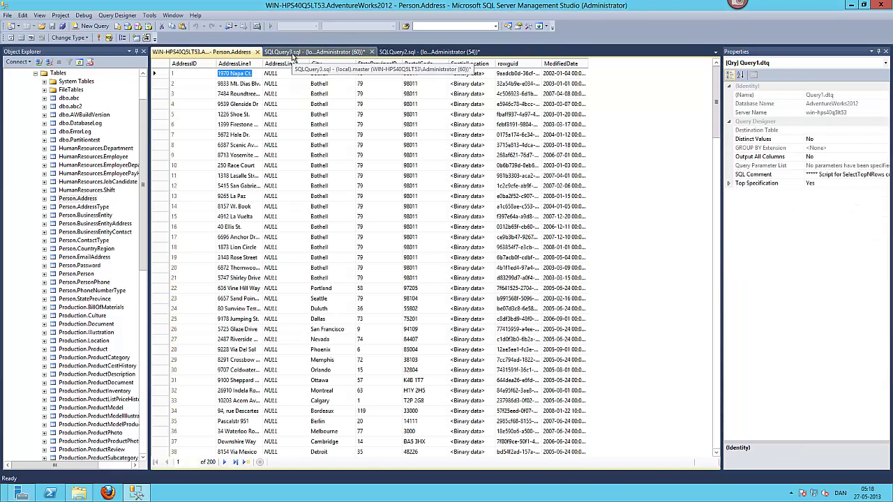
# Step: Overwrite AddressLine1 in the first Person.Address row with a name in capitals and close the table editor
pyautogui.write('SORENS')
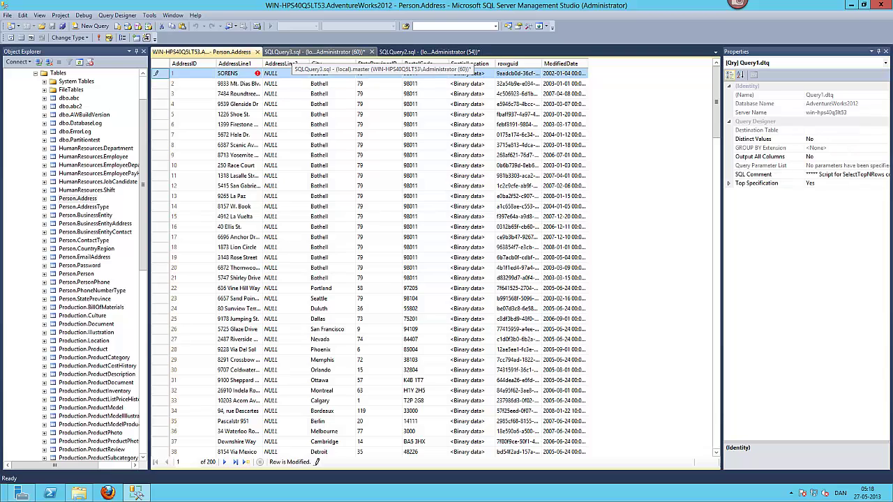
pyautogui.press('Return')
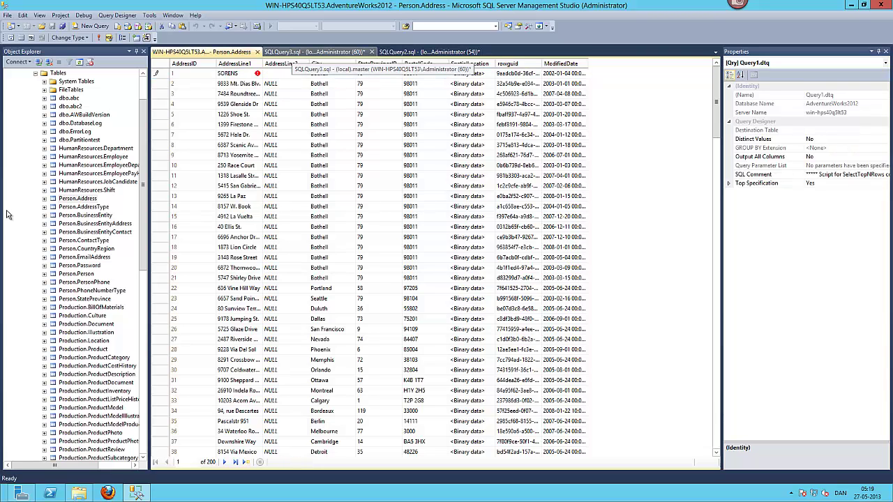
pyautogui.hotkey('ctrl', 'F4')
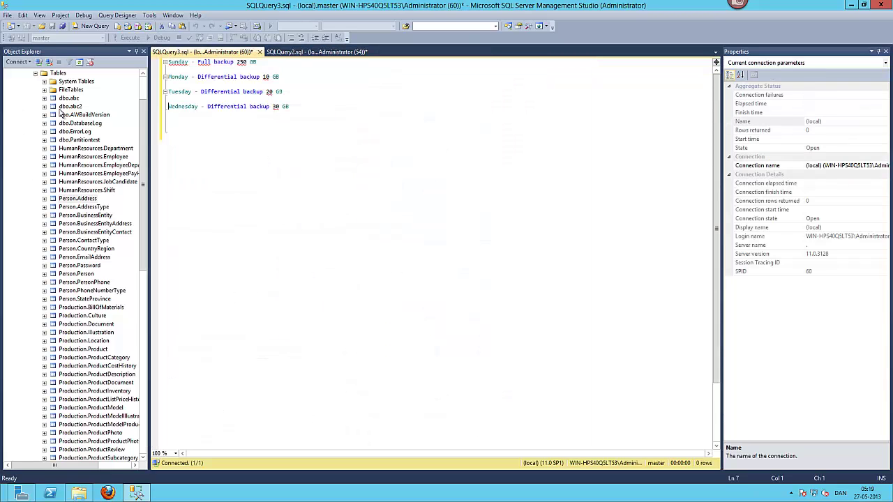
# Step: Set up a new backup of the AdventureWorks2012 database with the backup type Differential
pyautogui.moveTo(146, 112); pyautogui.dragTo(146, 89)
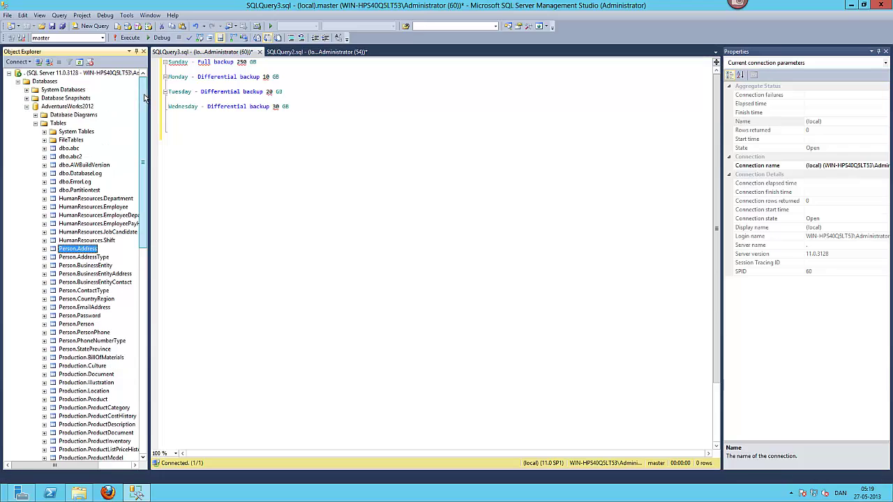
pyautogui.rightClick(60, 123)
pyautogui.rightClick(59, 108)
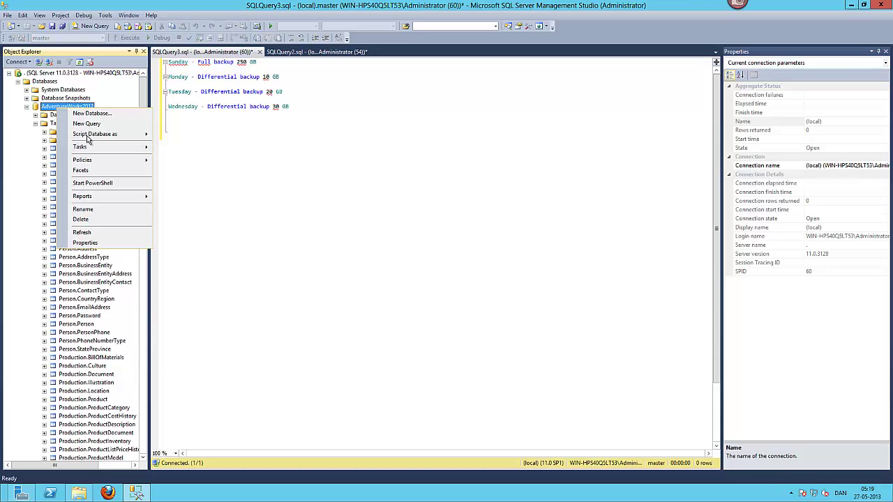
pyautogui.moveTo(89, 150)
pyautogui.click(183, 198)
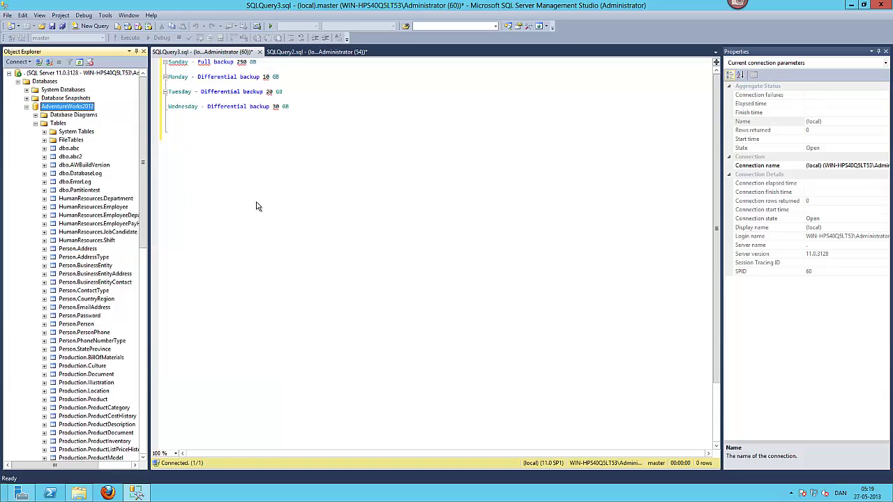
pyautogui.click(618, 140)
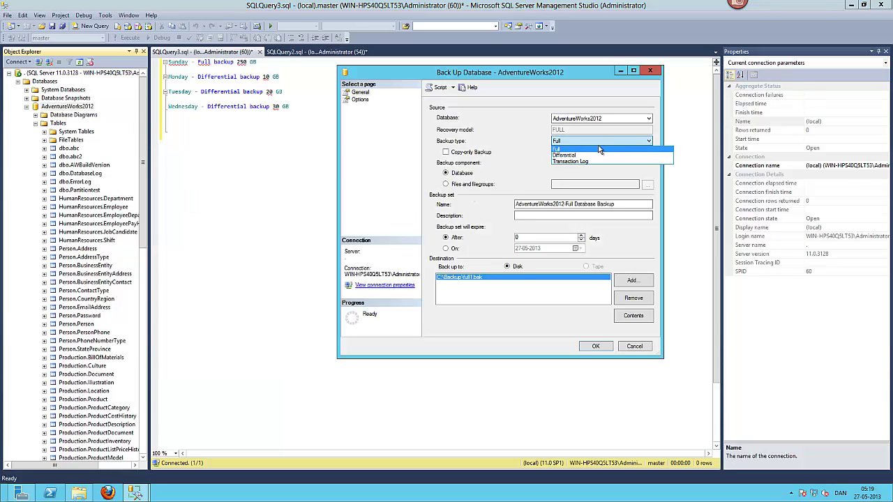
pyautogui.click(602, 154)
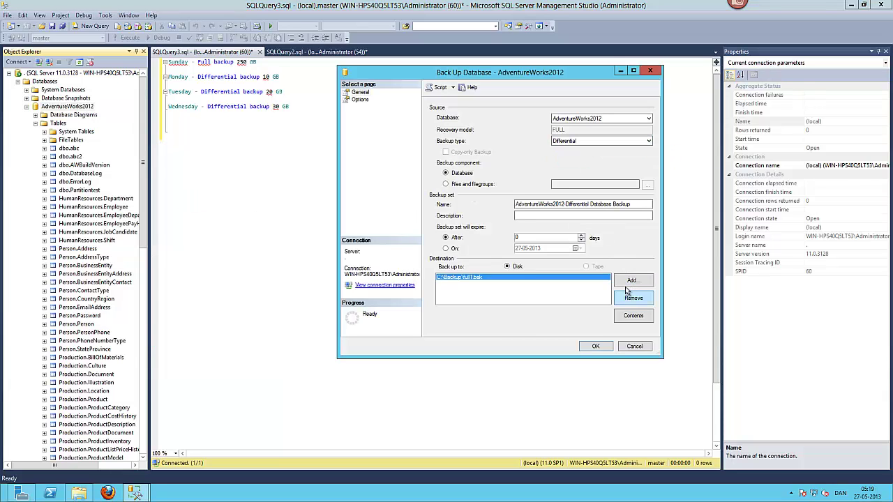
# Step: Replace the existing backup destination with the disk file c:\backup\diff.bak
pyautogui.click(632, 299)
pyautogui.click(632, 281)
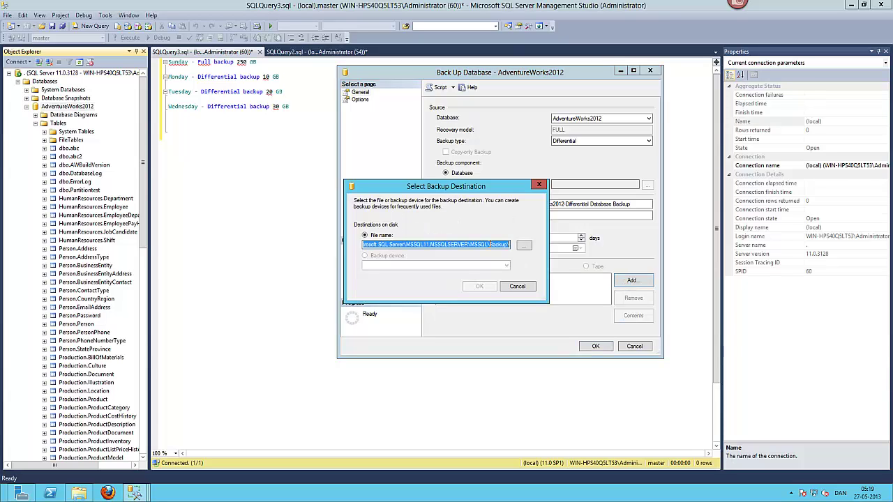
pyautogui.write('c')
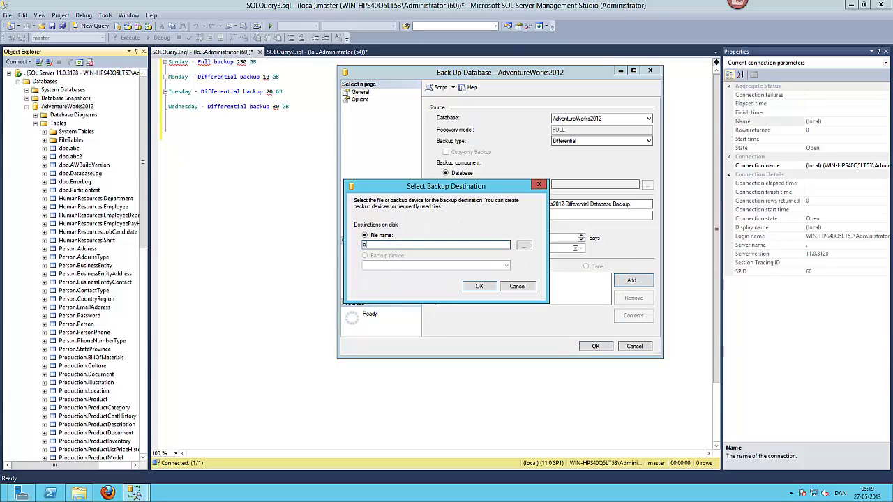
pyautogui.write(':\x08ackup\\')
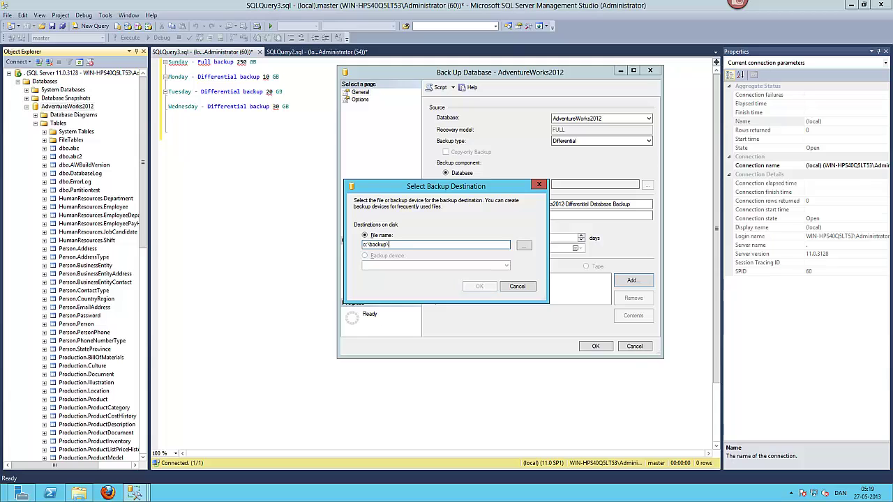
pyautogui.write('diff.bak')
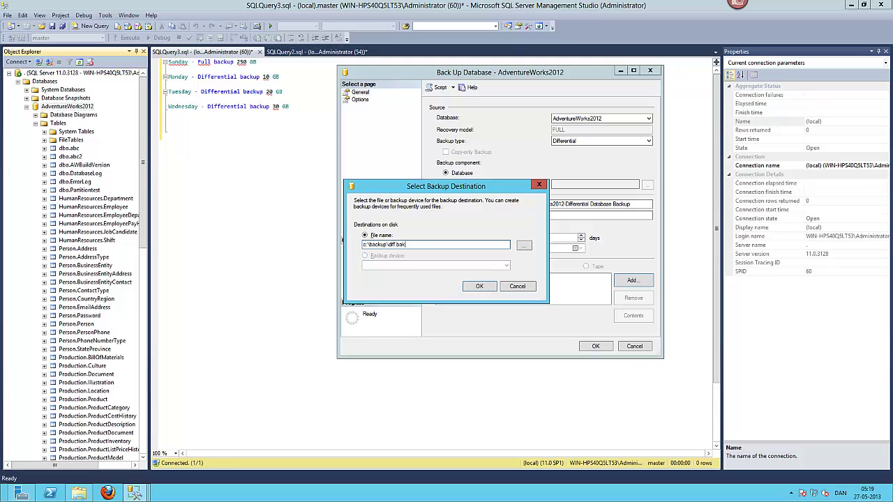
pyautogui.click(480, 288)
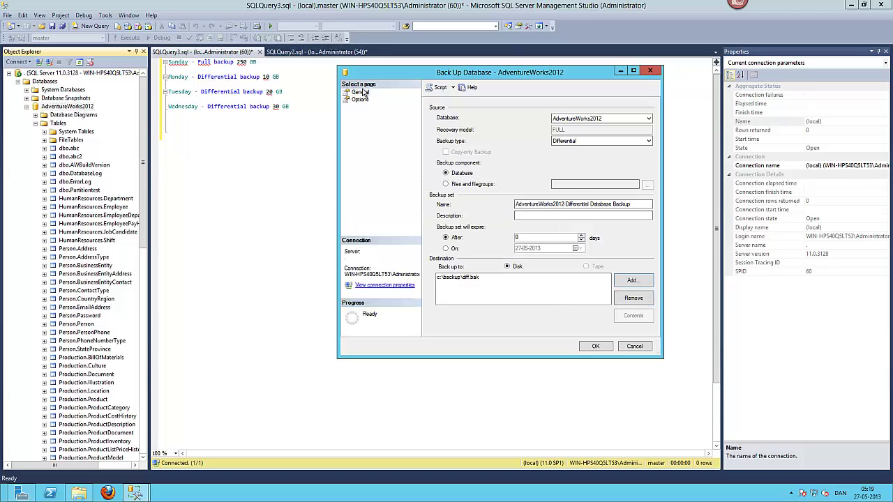
# Step: Set the backup compression to Compress backup and run the differential backup
pyautogui.click(360, 99)
pyautogui.click(547, 329)
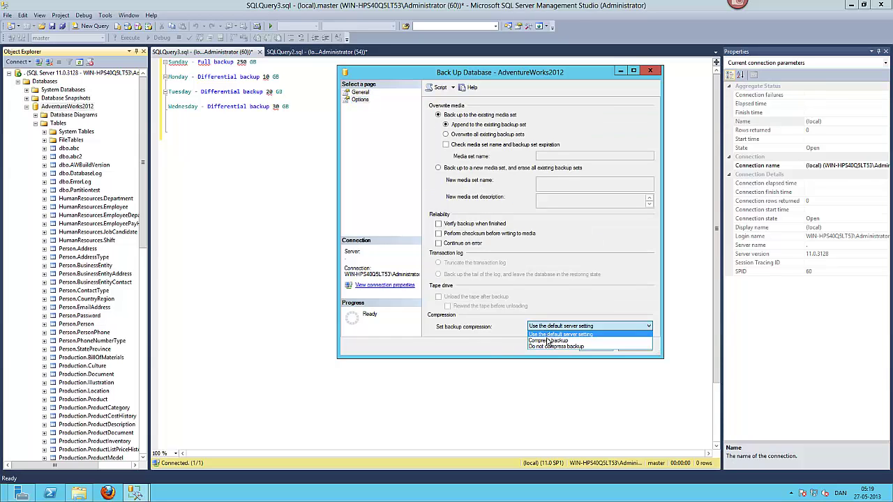
pyautogui.click(547, 341)
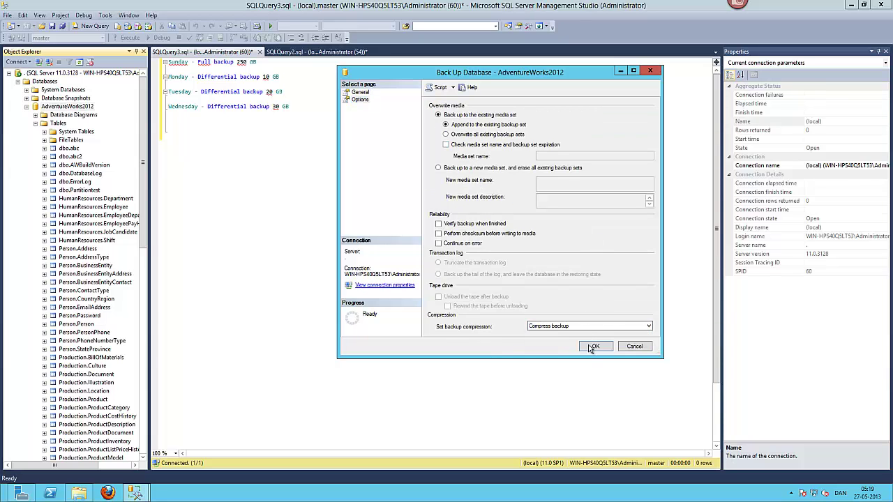
pyautogui.click(595, 346)
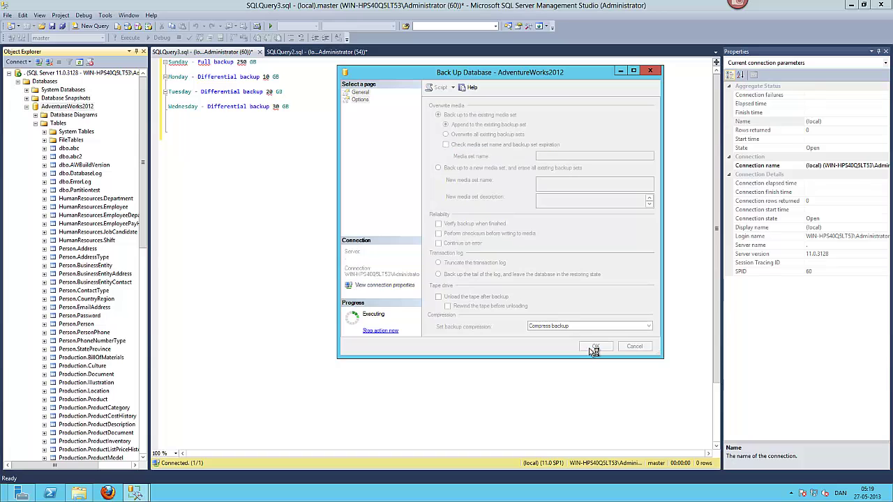
pyautogui.click(619, 230)
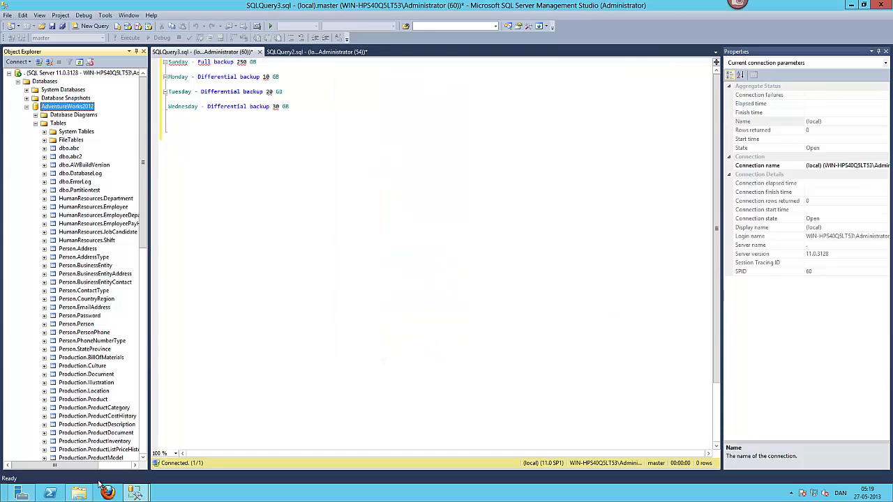
# Step: Examine the C:\Backup folder in File Explorer, comparing the file sizes of diff.bak and full1.bak
pyautogui.click(90, 497)
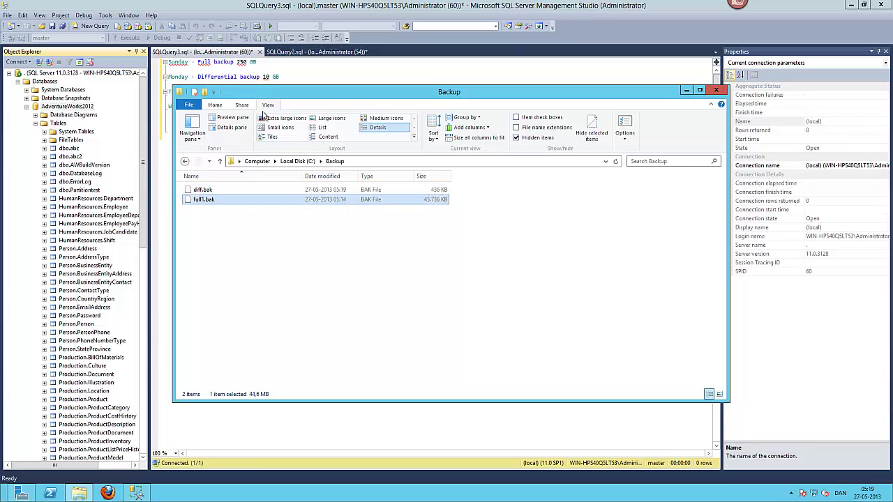
pyautogui.moveTo(273, 97); pyautogui.dragTo(293, 158)
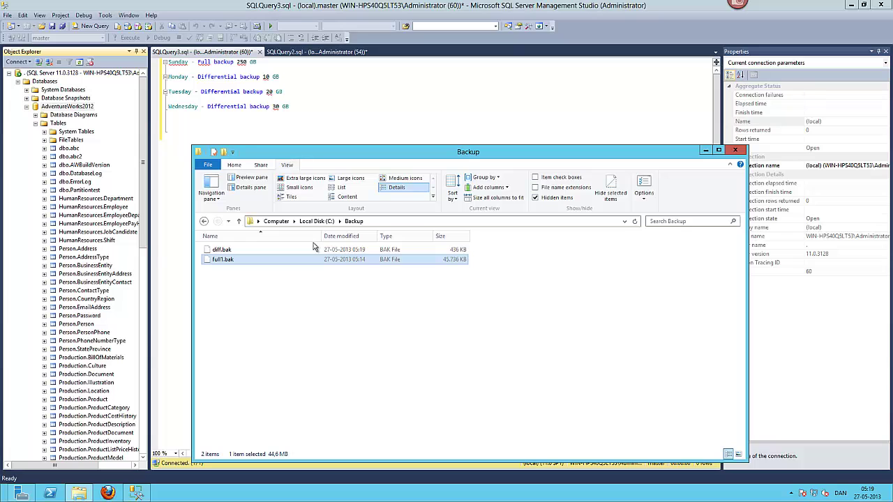
pyautogui.click(408, 254)
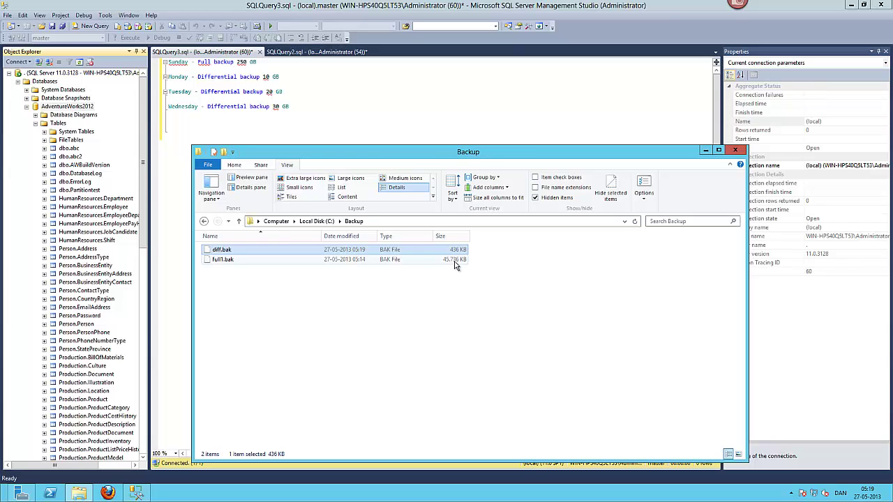
pyautogui.click(255, 262)
pyautogui.click(239, 251)
pyautogui.click(463, 259)
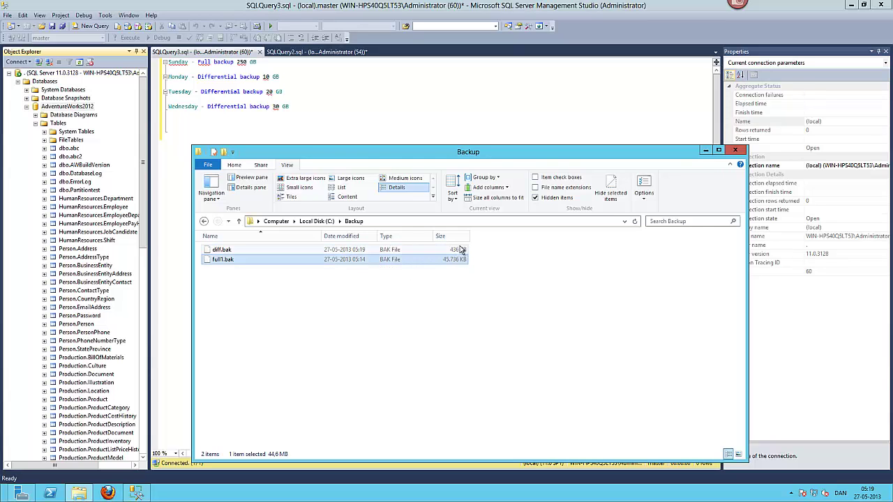
pyautogui.click(257, 252)
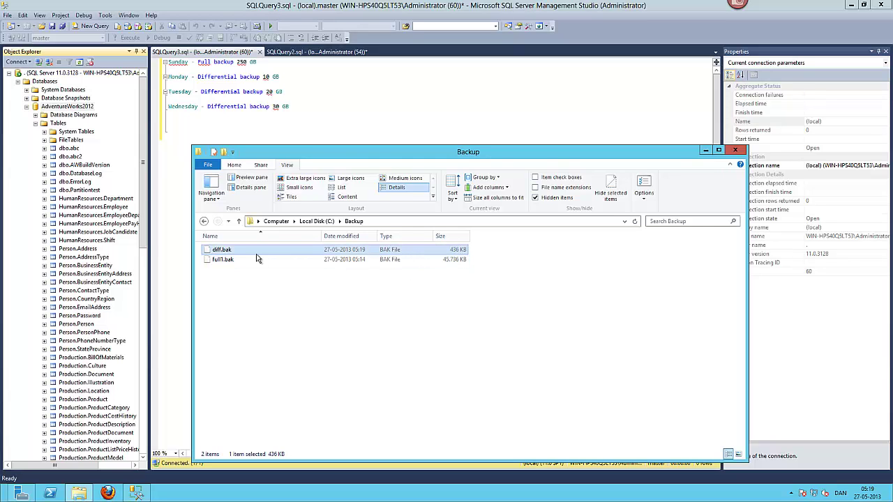
# Step: Return to the schedule query, add "Log1" on the line below Monday, and highlight Sunday's full backup text
pyautogui.click(201, 123)
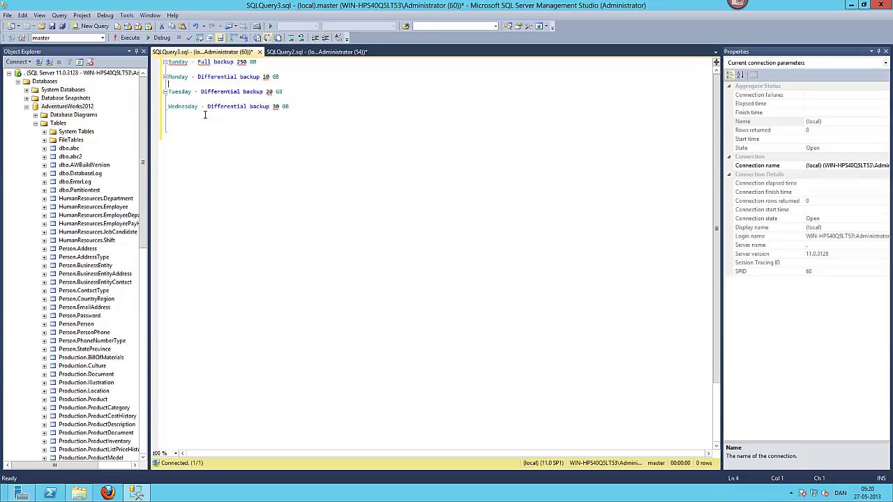
pyautogui.write('Log 1 -')
pyautogui.press('BackSpace')
pyautogui.press('BackSpace')
pyautogui.moveTo(201, 63); pyautogui.dragTo(264, 61)
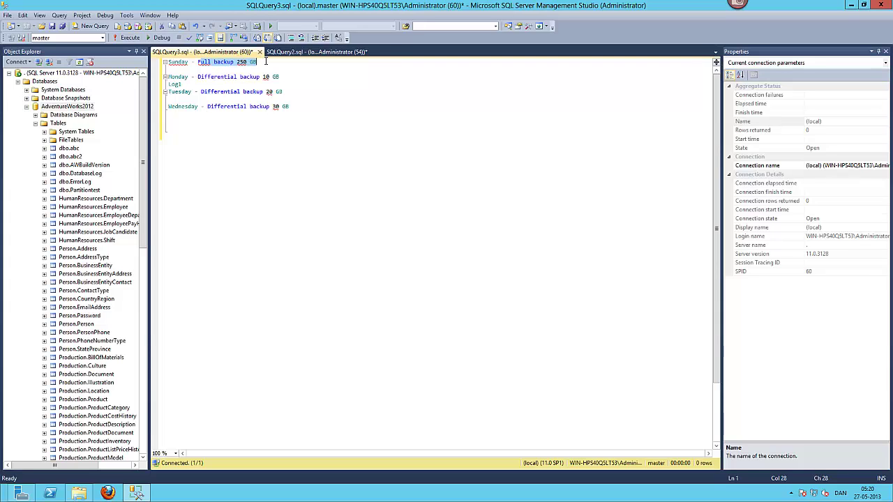
pyautogui.click(262, 64)
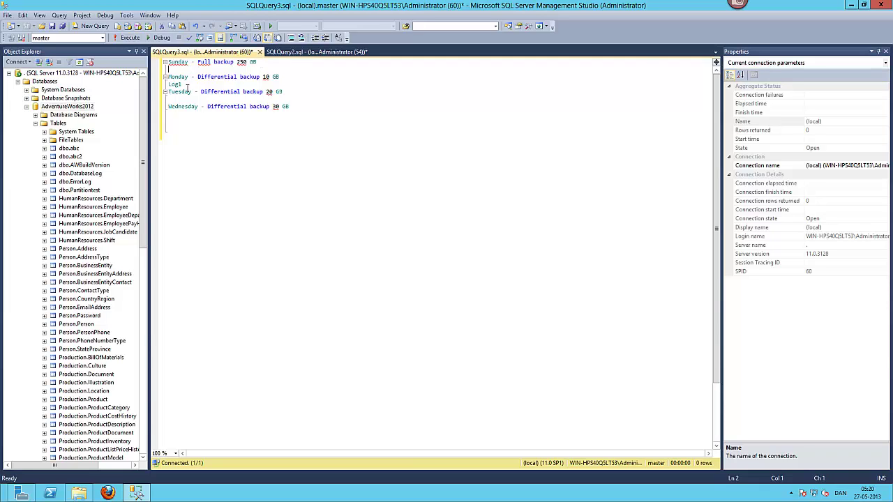
# Step: Delete the Log1 text from the line between Monday and Tuesday
pyautogui.moveTo(184, 85); pyautogui.dragTo(167, 89)
pyautogui.click(169, 86)
pyautogui.press('Delete')
pyautogui.press('Delete')
pyautogui.click(181, 71)
# Step: Open another backup setup for the AdventureWorks2012 database and choose the backup type Differential
pyautogui.rightClick(57, 107)
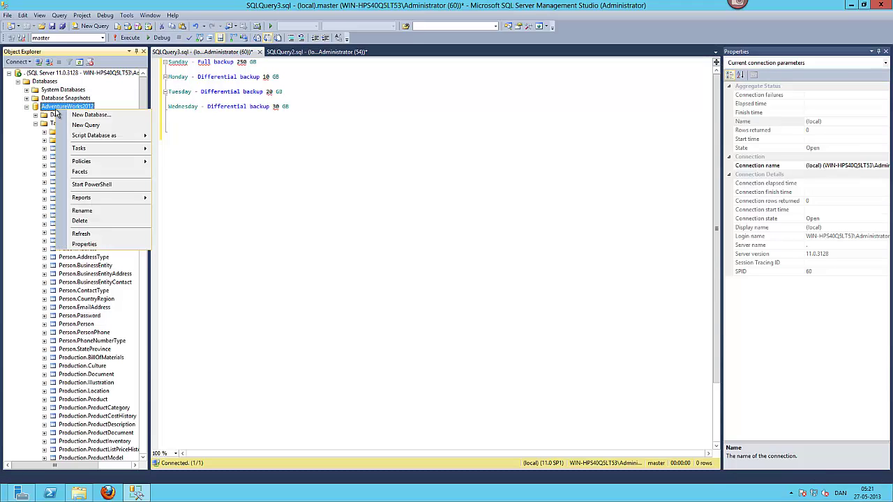
pyautogui.moveTo(75, 149)
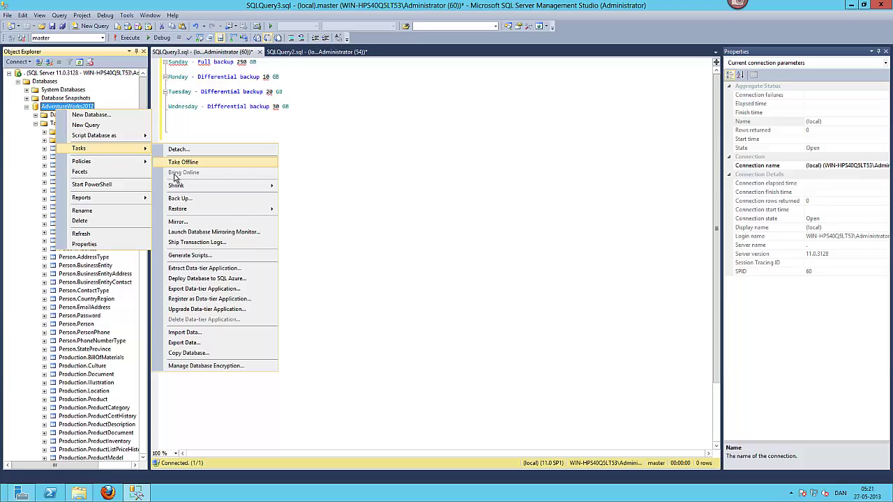
pyautogui.click(179, 199)
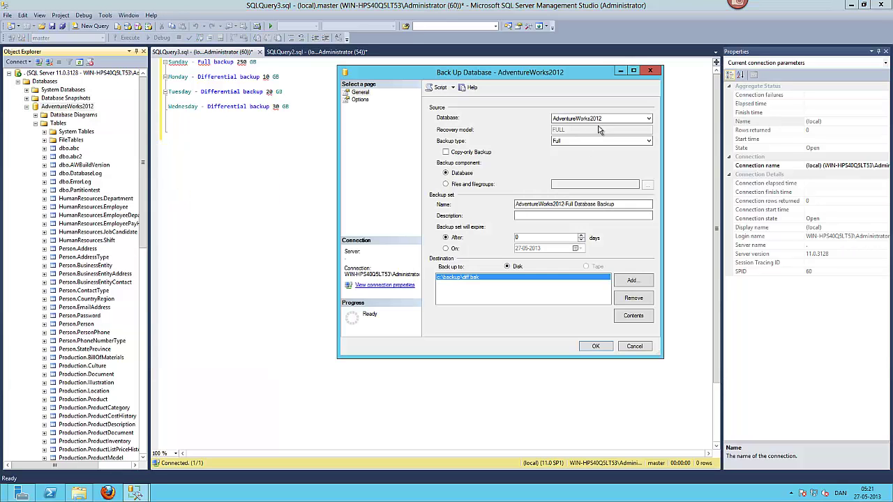
pyautogui.click(646, 142)
pyautogui.click(590, 154)
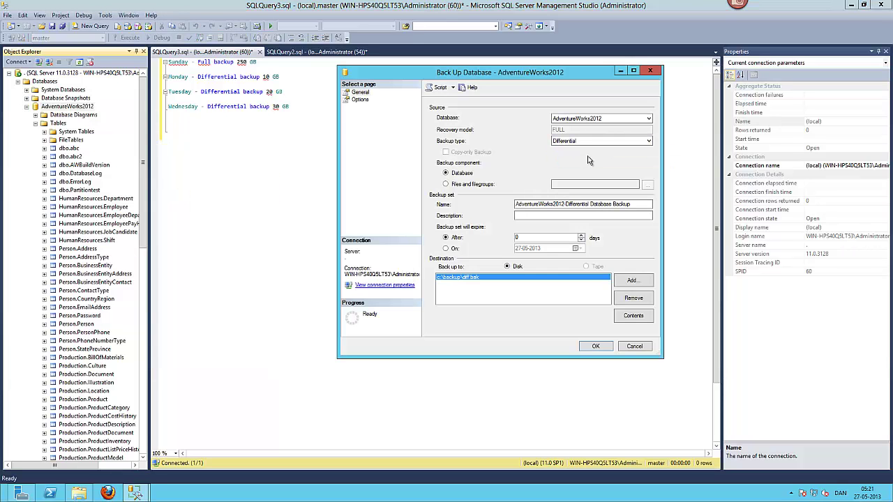
# Step: Replace the diff.bak destination with the disk file c:\backup\log.trn
pyautogui.click(627, 293)
pyautogui.click(631, 280)
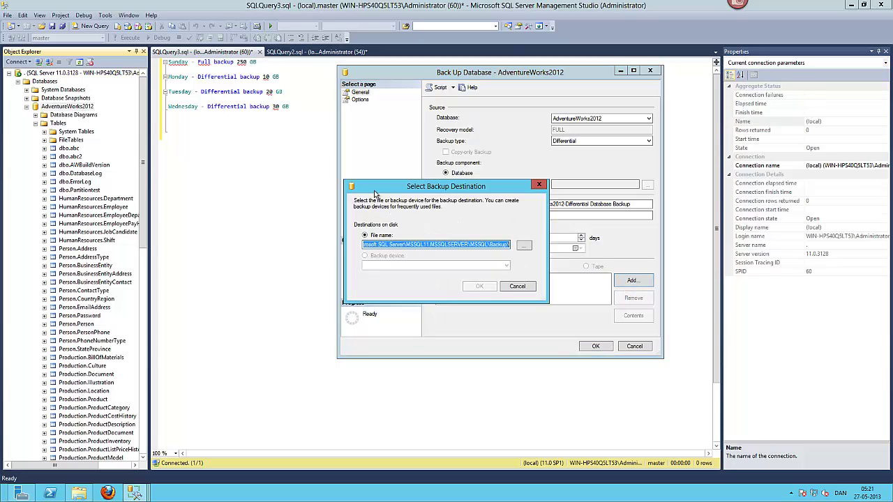
pyautogui.write('c:\\backup\\')
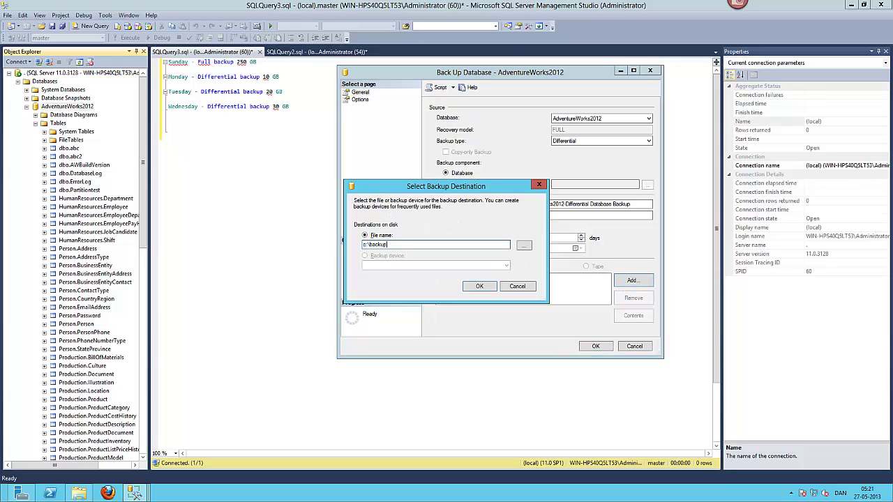
pyautogui.write('log.trn')
pyautogui.click(479, 286)
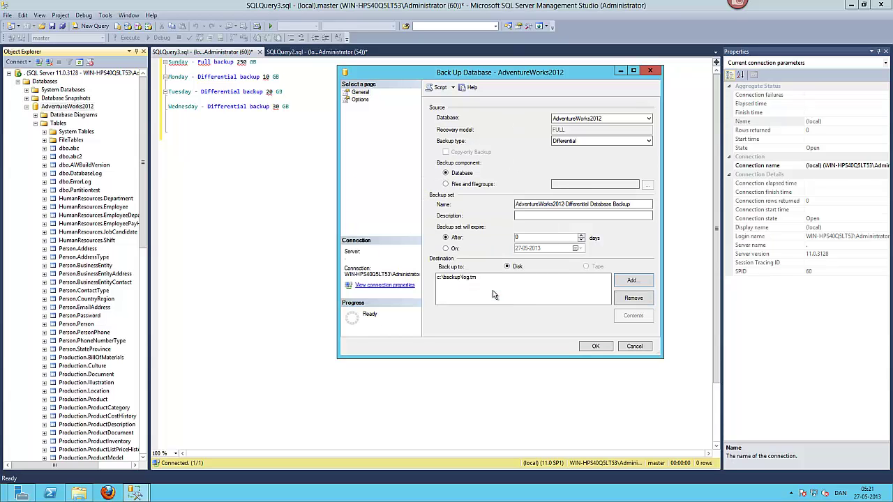
# Step: Open the top 200 rows of Person.Address for editing and overwrite the second row's AddressLine1 with the same name as the first row
pyautogui.rightClick(87, 253)
pyautogui.click(119, 287)
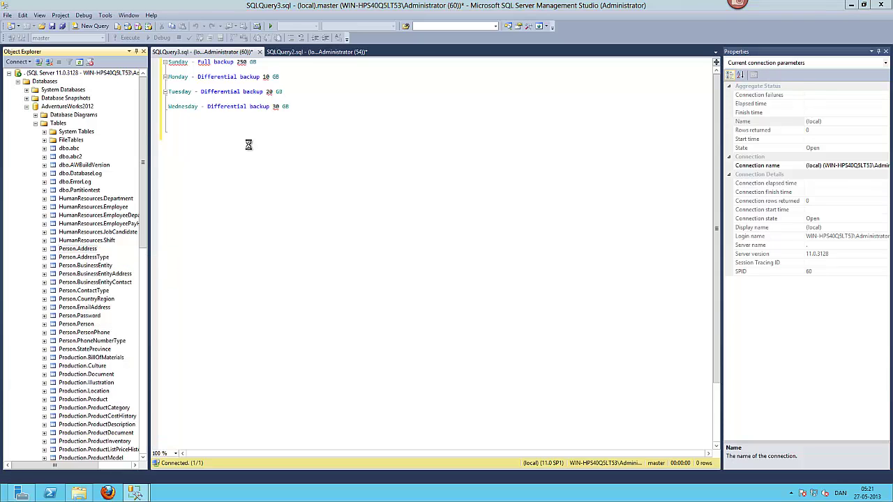
pyautogui.click(237, 83)
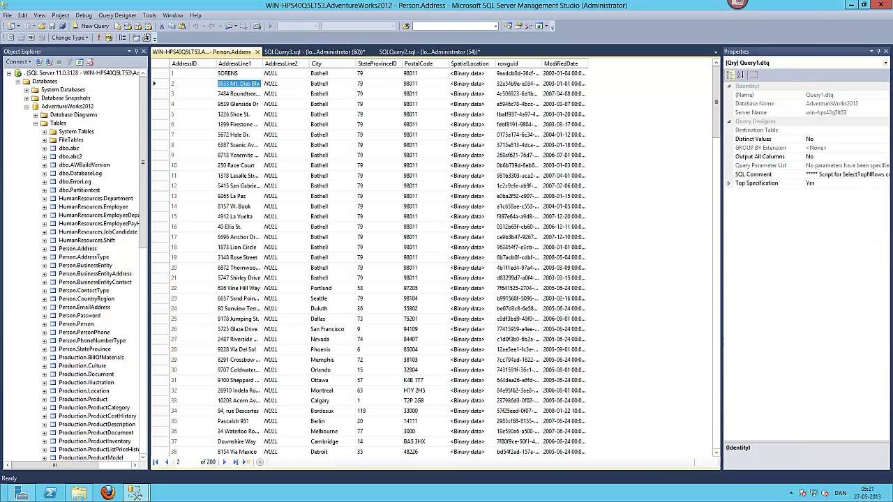
pyautogui.write('SR')
pyautogui.press('BackSpace')
pyautogui.write('ORENS')
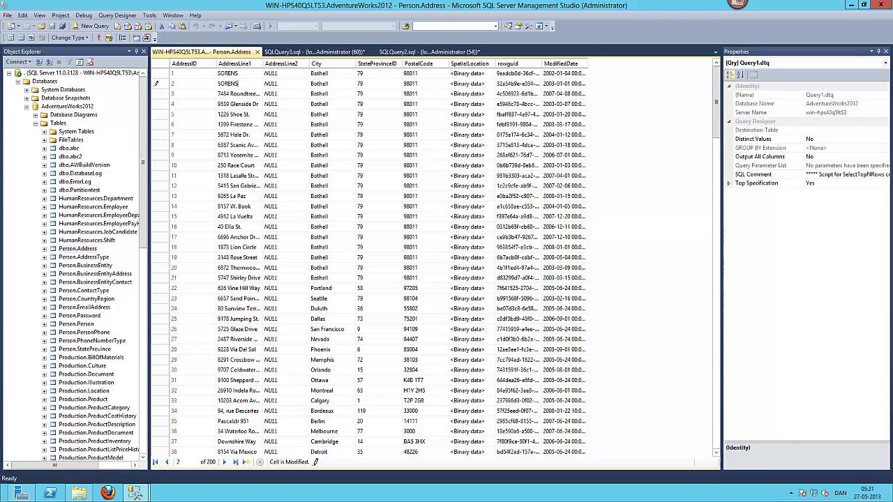
# Step: Append " 2" to the second row's AddressLine1 value, commit the row and close the Person.Address data grid
pyautogui.write(' 2')
pyautogui.press('Down')
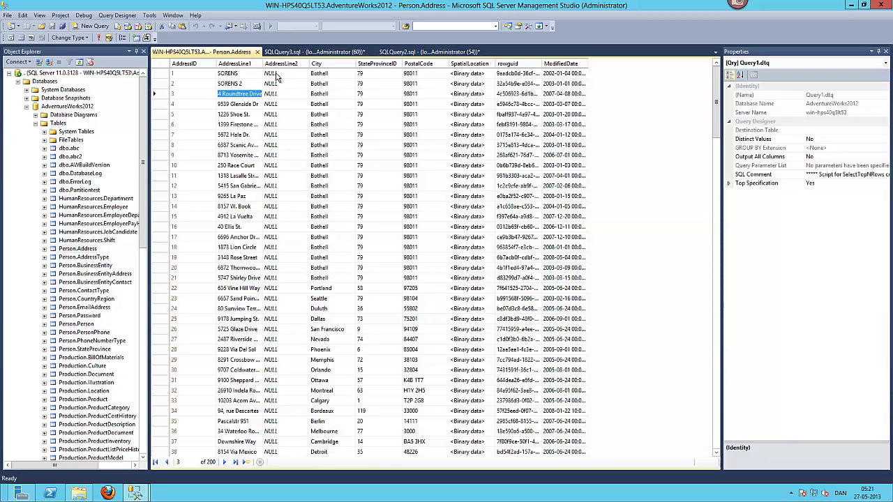
pyautogui.click(257, 52)
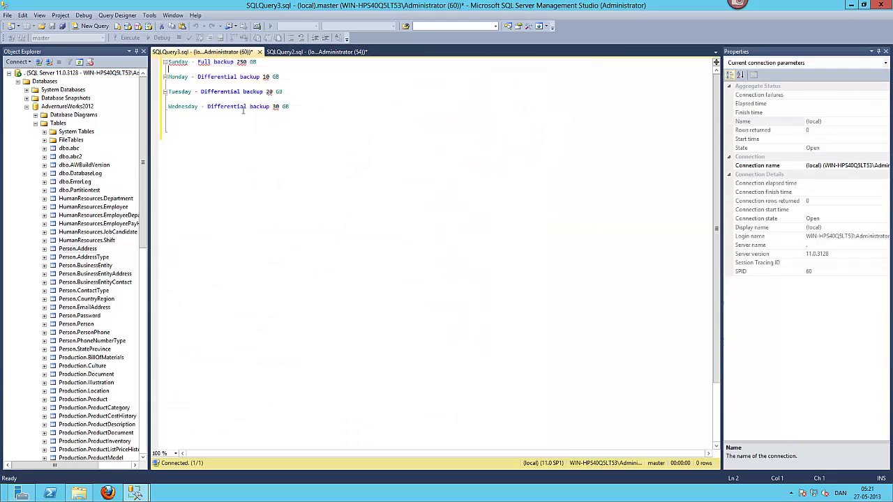
# Step: Return to the prepared AdventureWorks2012 backup setup and run the differential backup to c:\backup\log.trn
pyautogui.moveTo(135, 494)
pyautogui.click(184, 447)
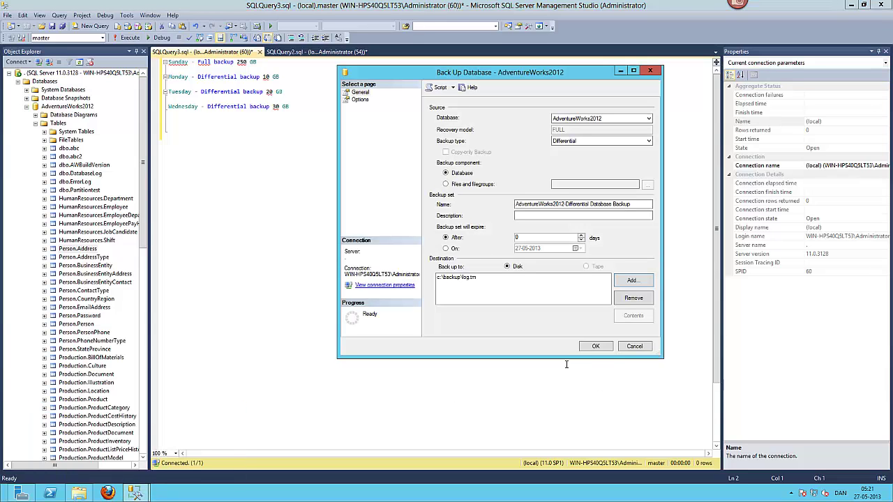
pyautogui.click(586, 346)
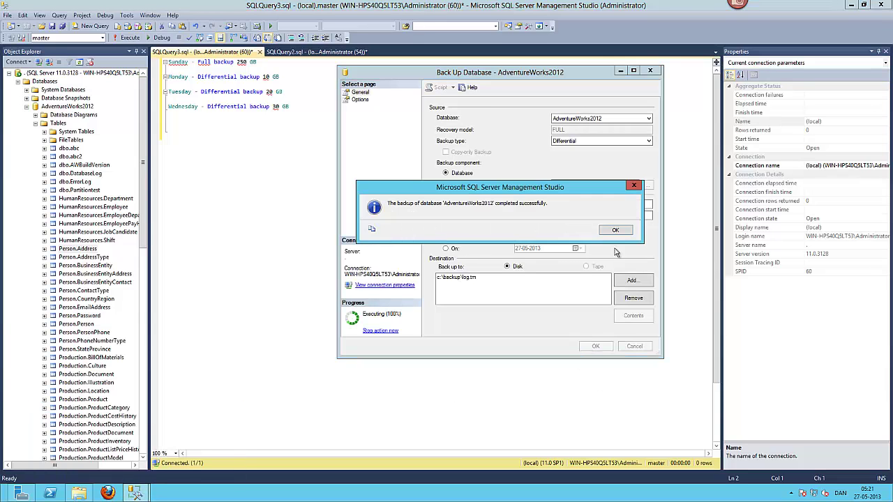
pyautogui.click(616, 231)
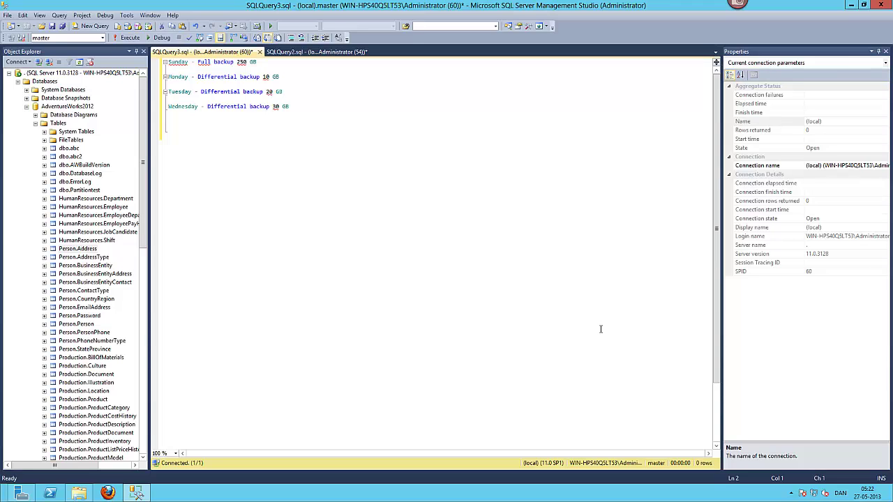
# Step: Collapse the AdventureWorks2012 Tables folder and return to the backup schedule query
pyautogui.click(35, 123)
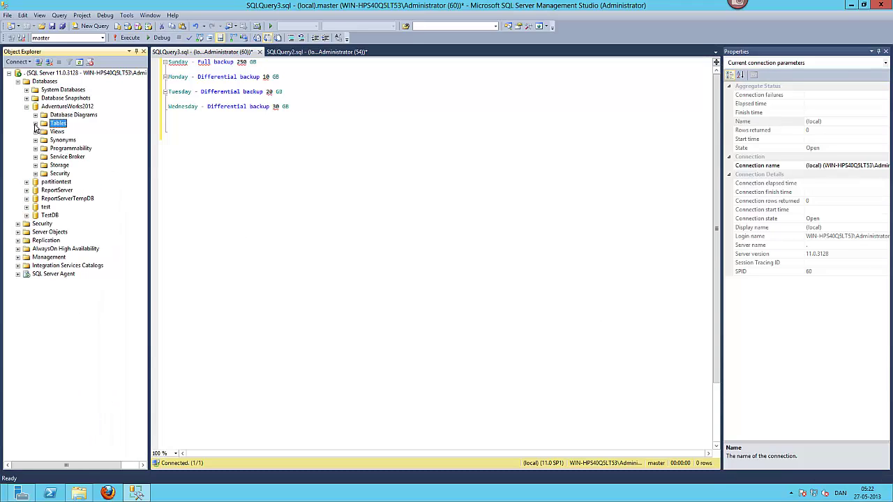
pyautogui.click(56, 108)
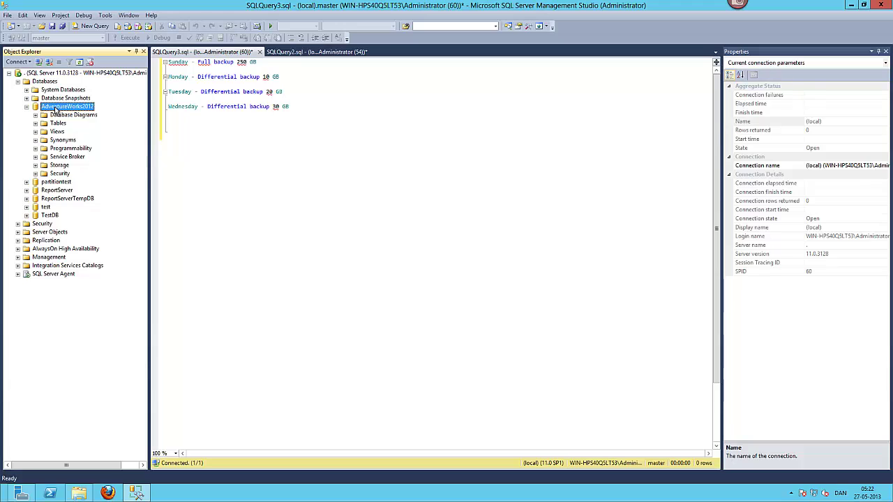
pyautogui.click(280, 146)
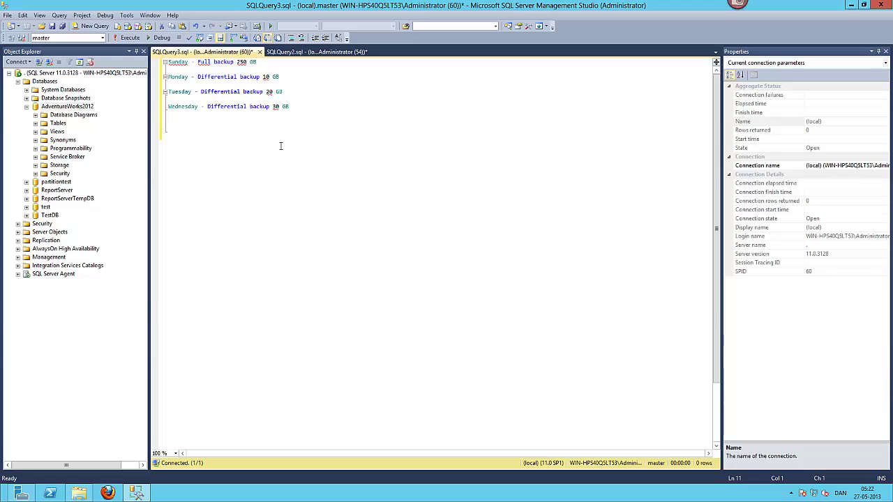
# Step: Start a new database named BackupTest and add a second rows filegroup to it
pyautogui.rightClick(53, 83)
pyautogui.click(78, 87)
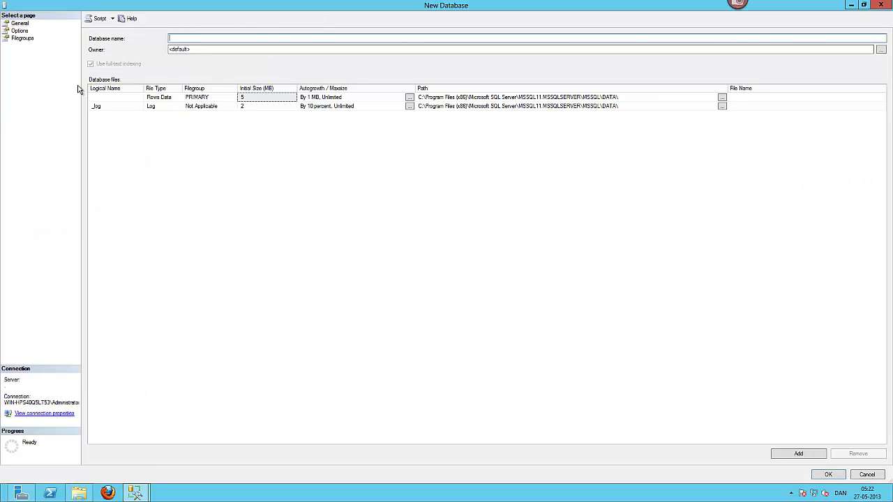
pyautogui.write('BackupTest')
pyautogui.click(23, 38)
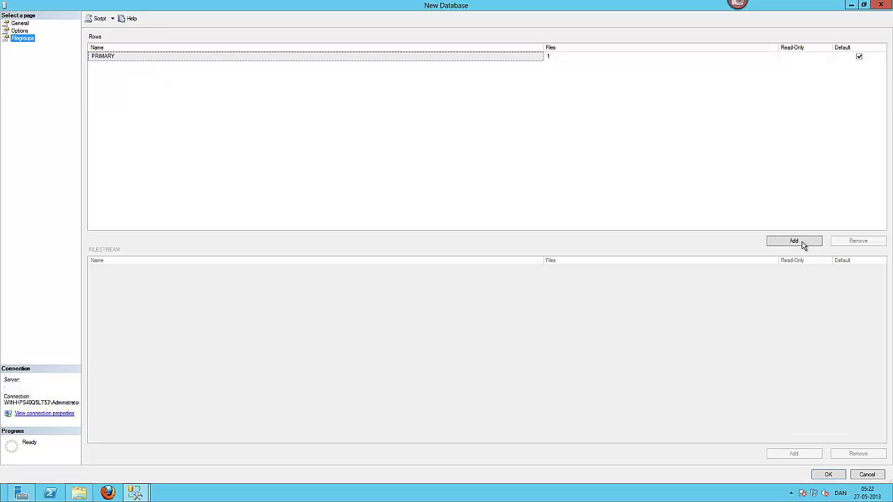
pyautogui.click(802, 242)
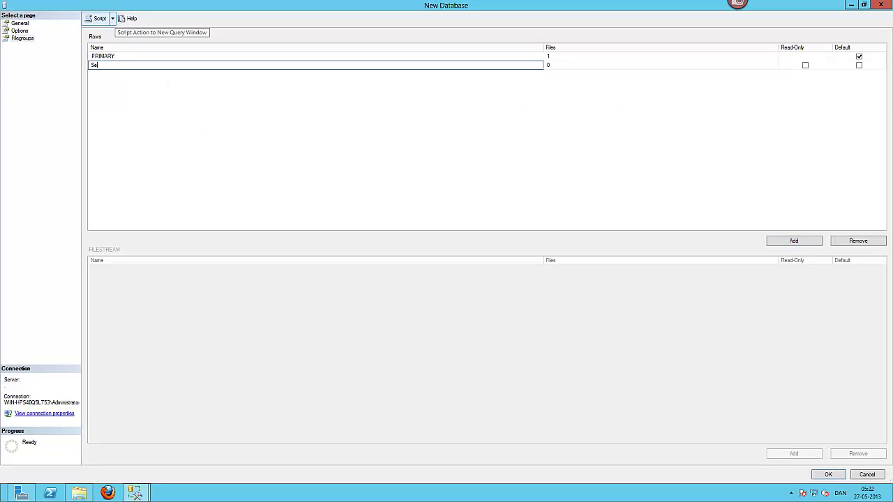
# Step: Add a rows data file named File, assign it to the second filegroup and create the BackupTest database
pyautogui.click(20, 24)
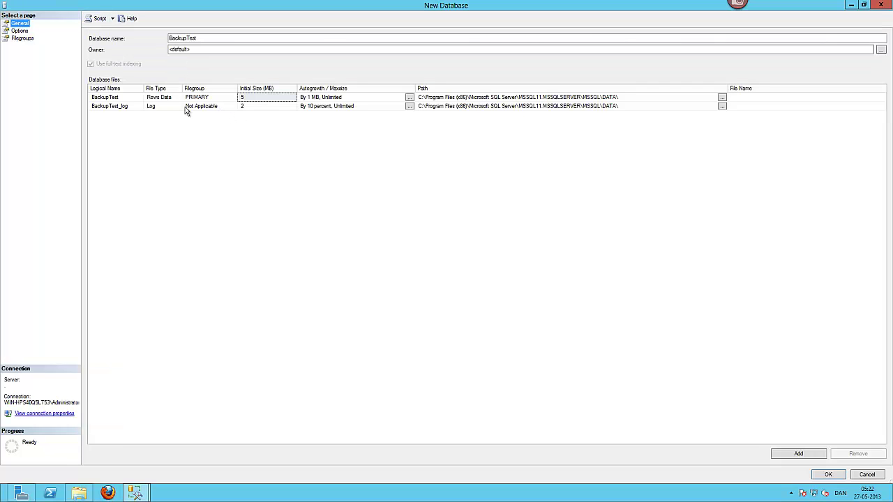
pyautogui.click(813, 455)
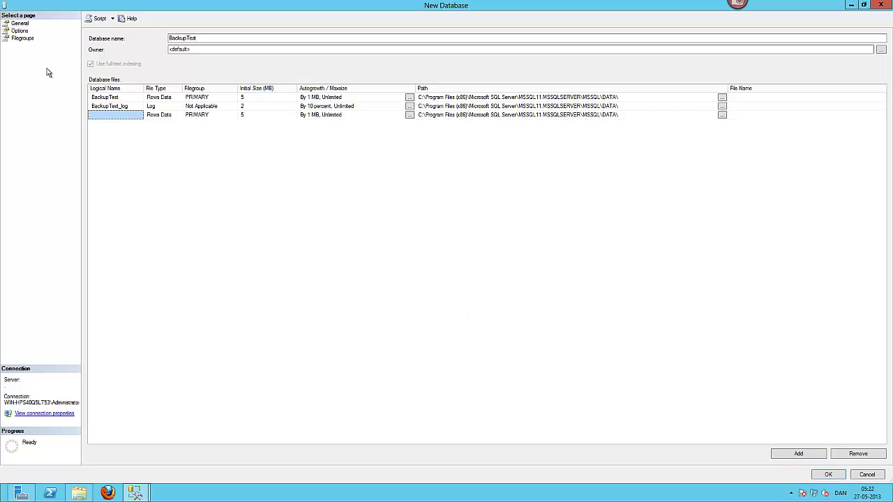
pyautogui.click(100, 114)
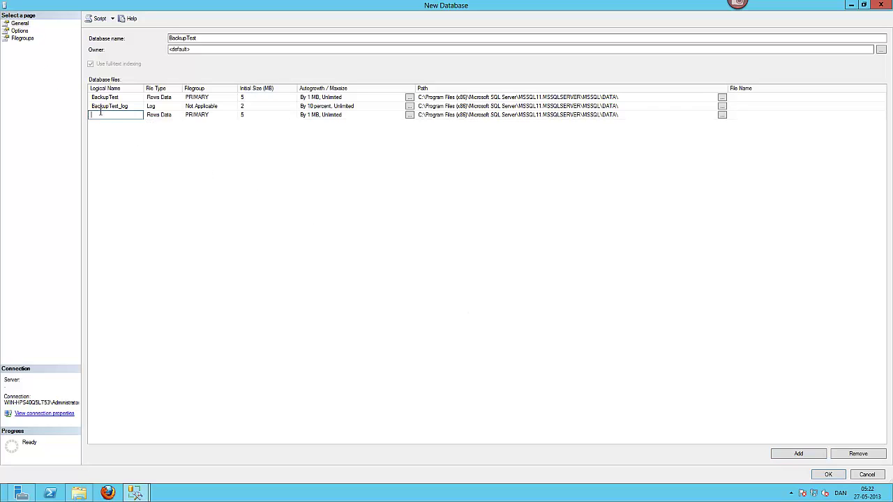
pyautogui.write('File')
pyautogui.press('Tab')
pyautogui.press('Tab')
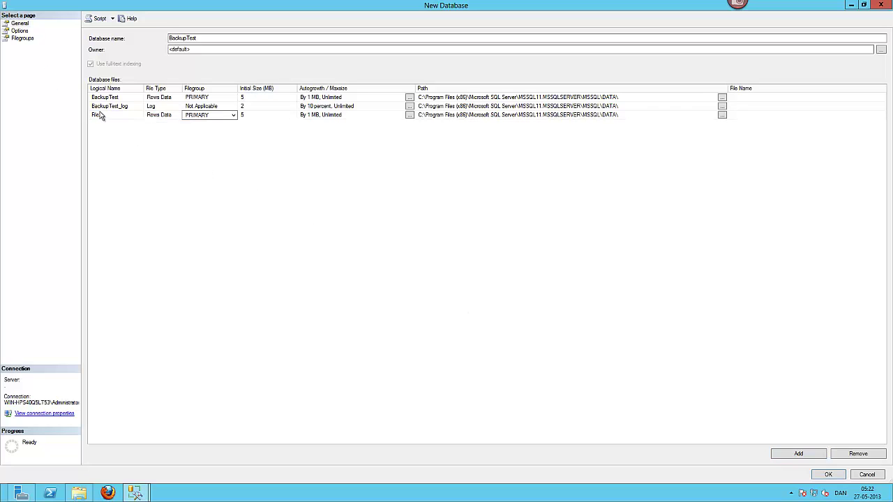
pyautogui.hotkey('alt', 'Down')
pyautogui.press('Down')
pyautogui.click(225, 113)
pyautogui.click(827, 475)
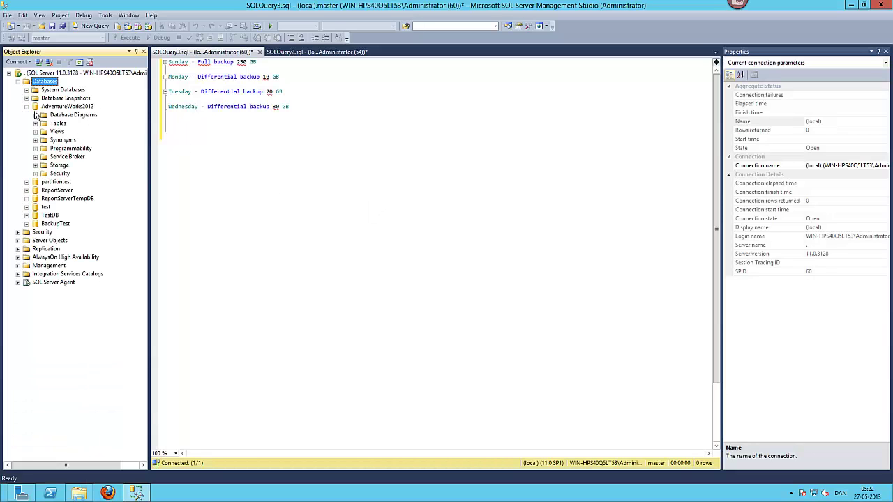
# Step: Open a full backup setup for the BackupTest database and remove its default disk destination
pyautogui.click(27, 106)
pyautogui.click(42, 157)
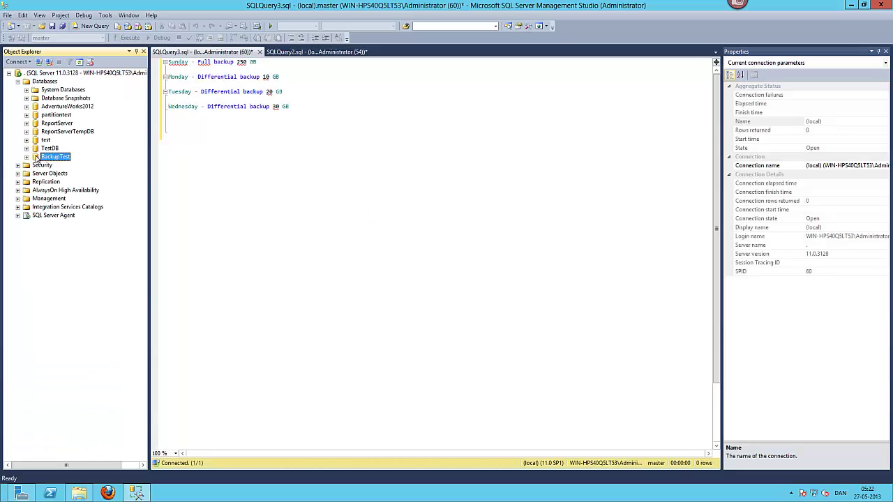
pyautogui.click(26, 157)
pyautogui.rightClick(47, 159)
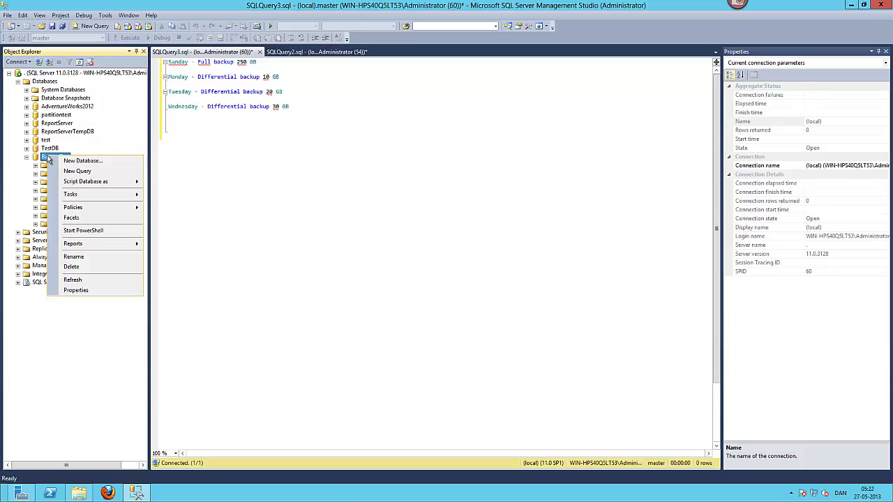
pyautogui.moveTo(78, 195)
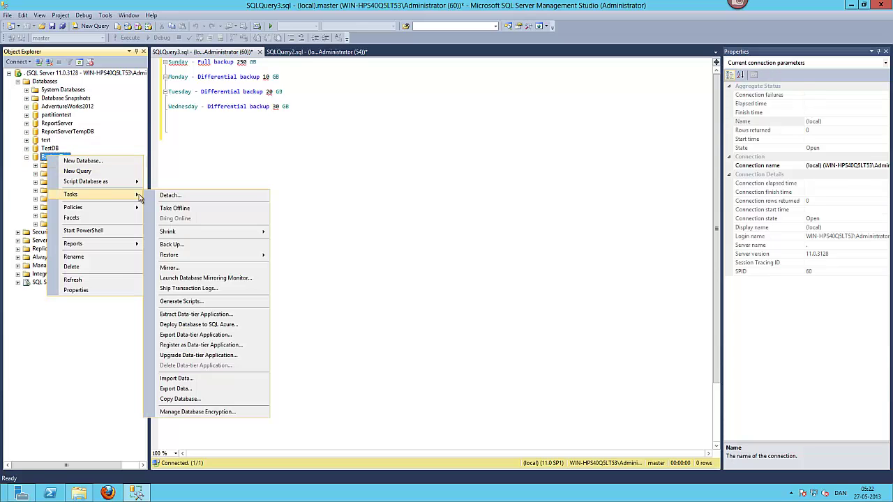
pyautogui.click(183, 244)
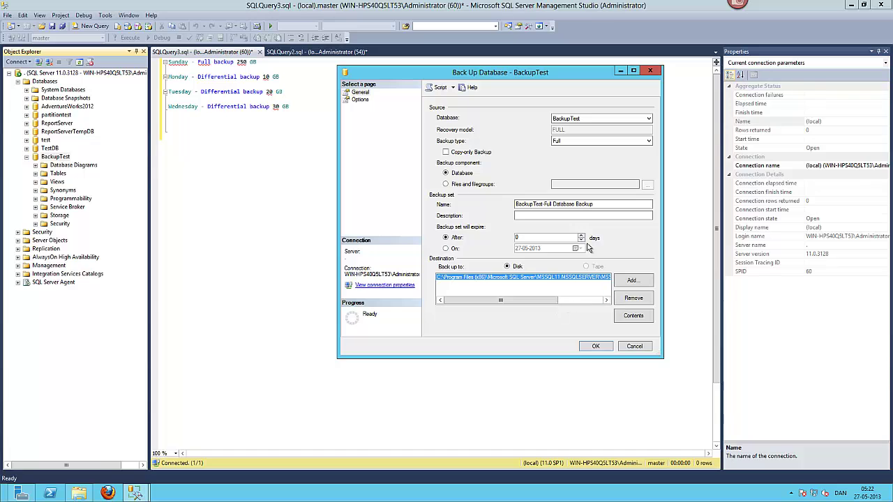
pyautogui.click(633, 299)
# Step: Switch to File Explorer and create a folder named Backup2 in the root of the C: drive
pyautogui.click(79, 493)
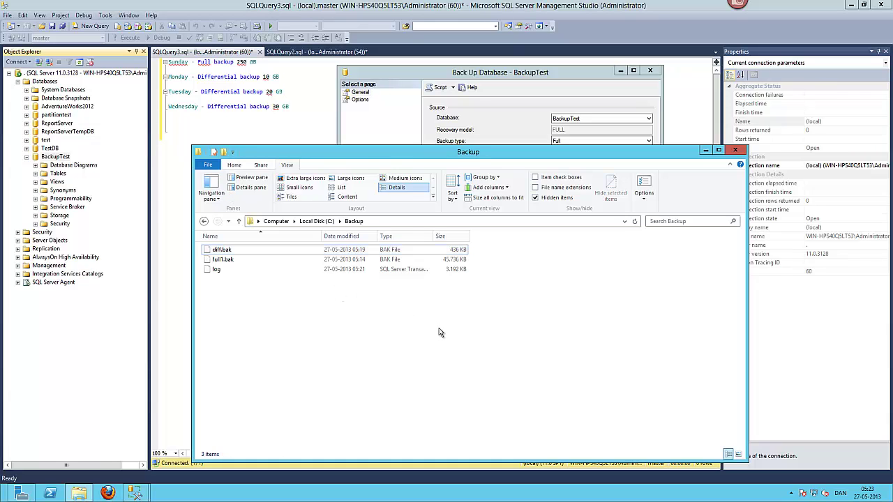
pyautogui.press('BackSpace')
pyautogui.rightClick(505, 434)
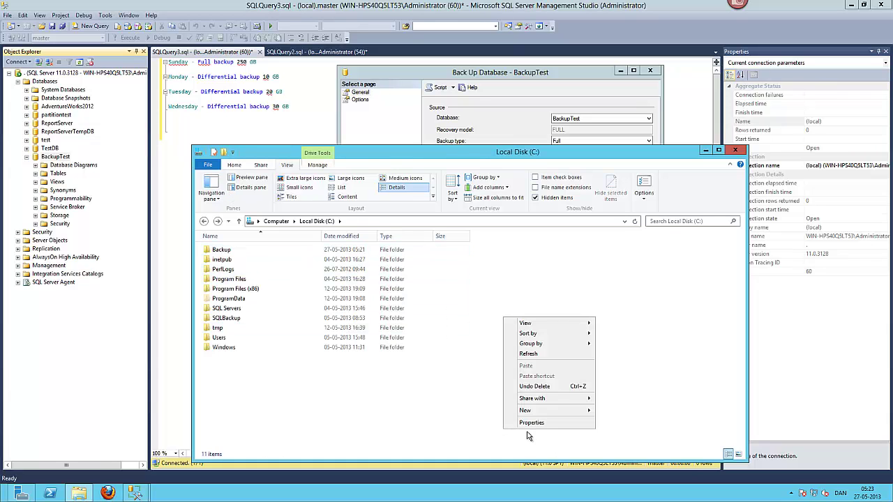
pyautogui.moveTo(529, 413)
pyautogui.click(605, 411)
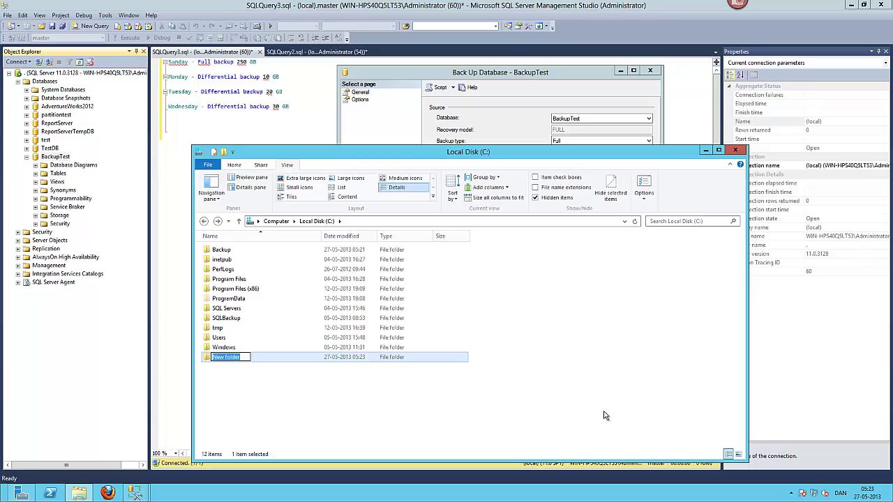
pyautogui.write('Backup2')
pyautogui.press('Return')
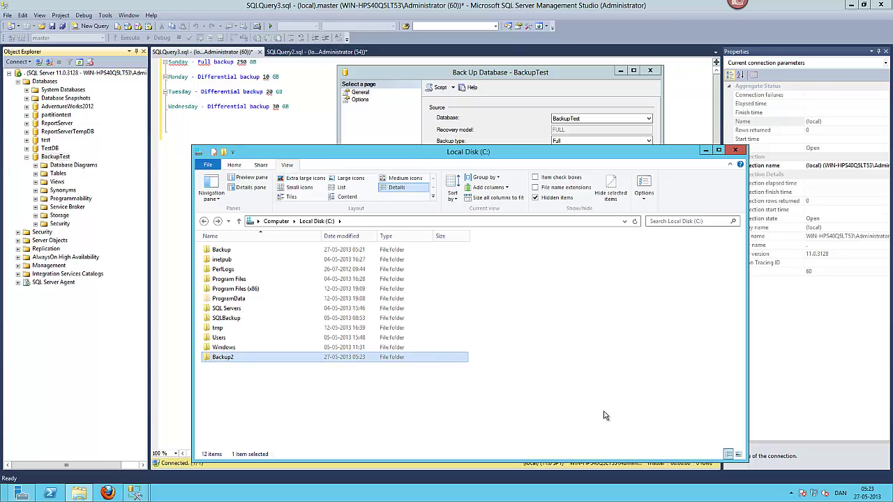
# Step: Run the full BackupTest backup to the disk file c:\backup2\full.bak and close the File Explorer window
pyautogui.click(514, 92)
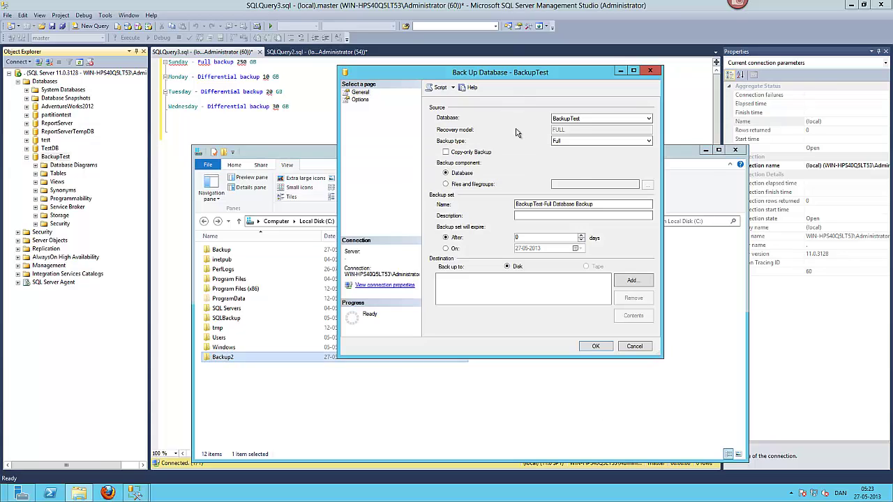
pyautogui.click(632, 282)
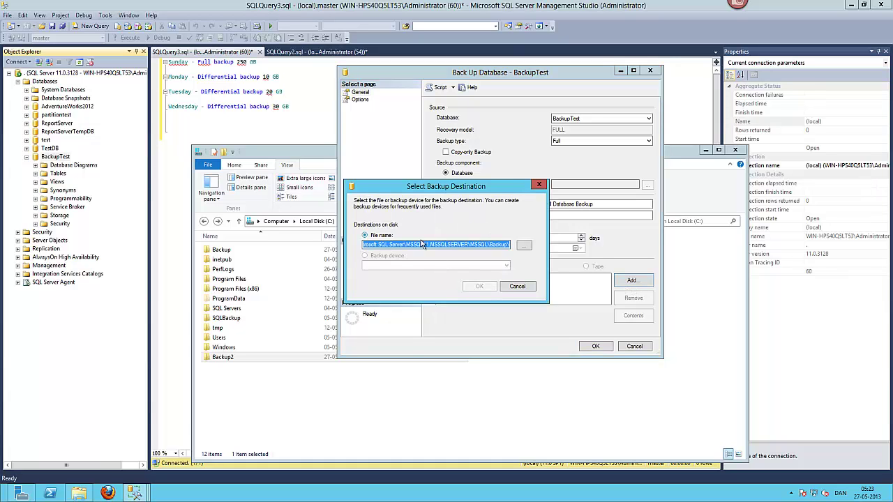
pyautogui.write('c:\x08a')
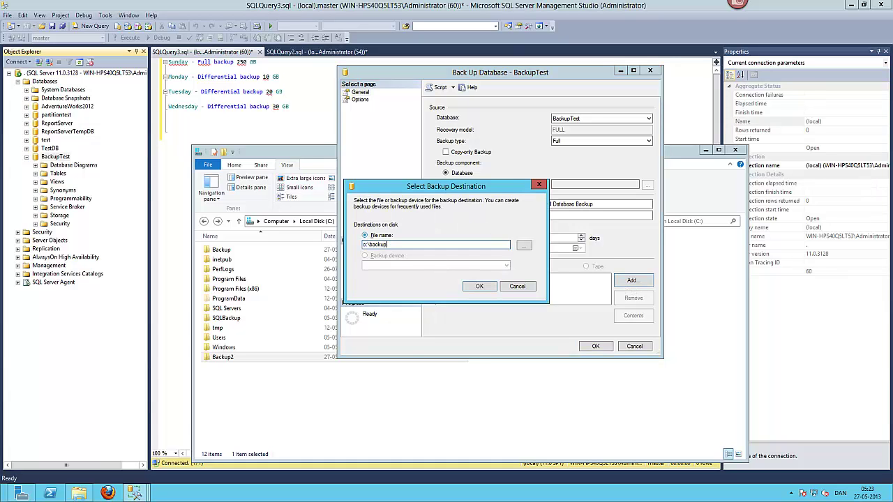
pyautogui.write('ckup2\x0cu')
pyautogui.click(480, 286)
pyautogui.click(594, 346)
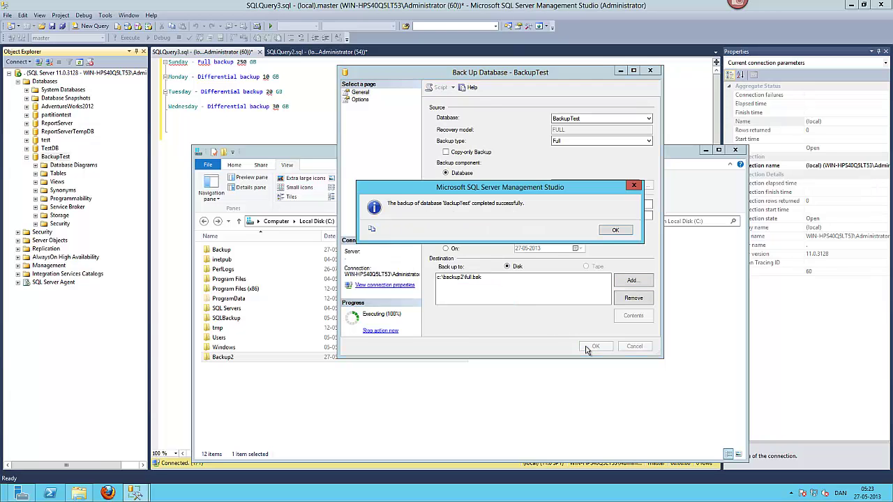
pyautogui.click(611, 229)
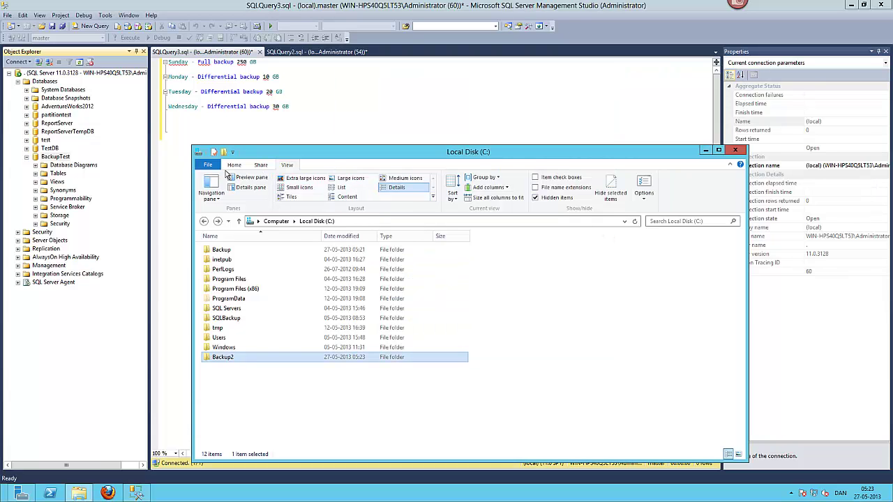
pyautogui.click(738, 150)
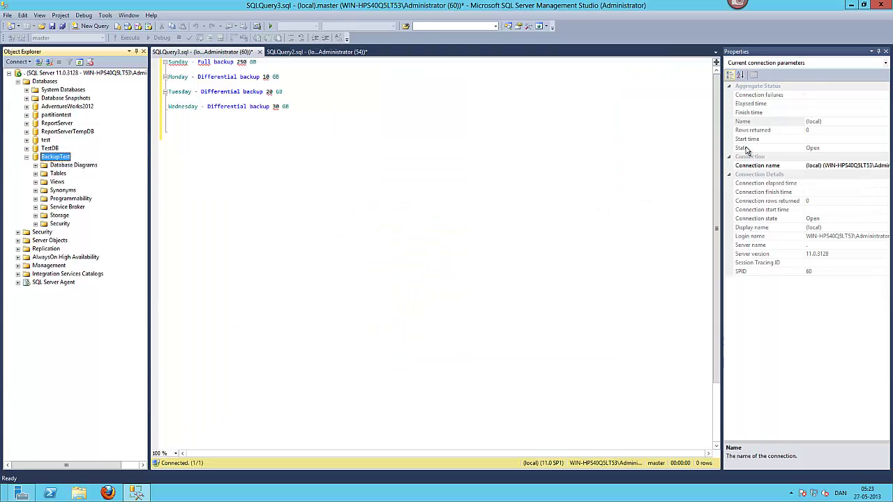
# Step: Start a new table in the BackupTest database with a first column named ID
pyautogui.doubleClick(52, 175)
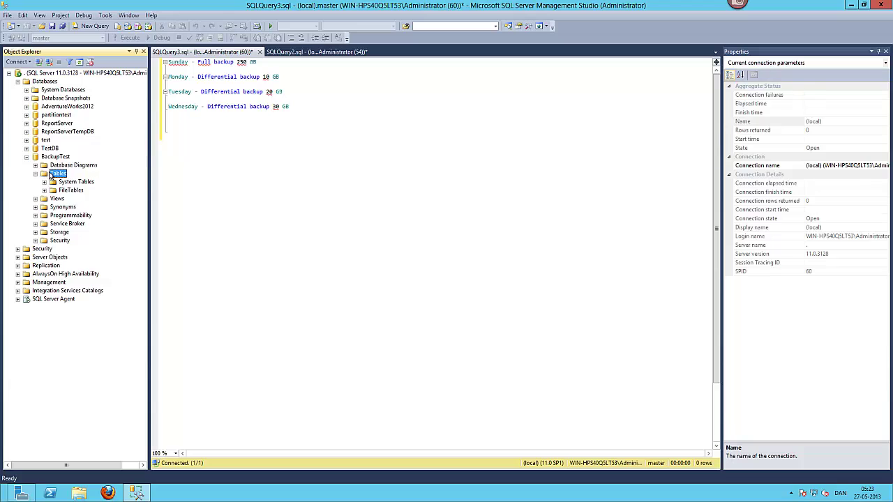
pyautogui.rightClick(52, 175)
pyautogui.click(70, 178)
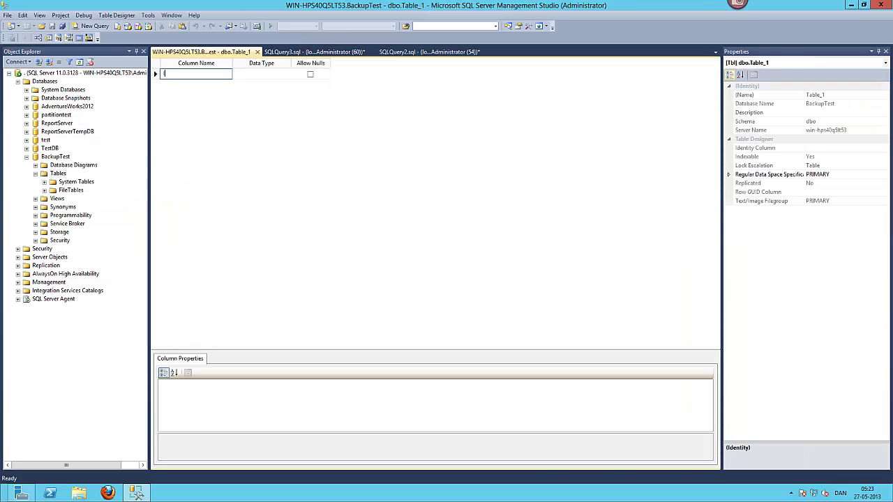
pyautogui.write('ID')
pyautogui.press('Tab')
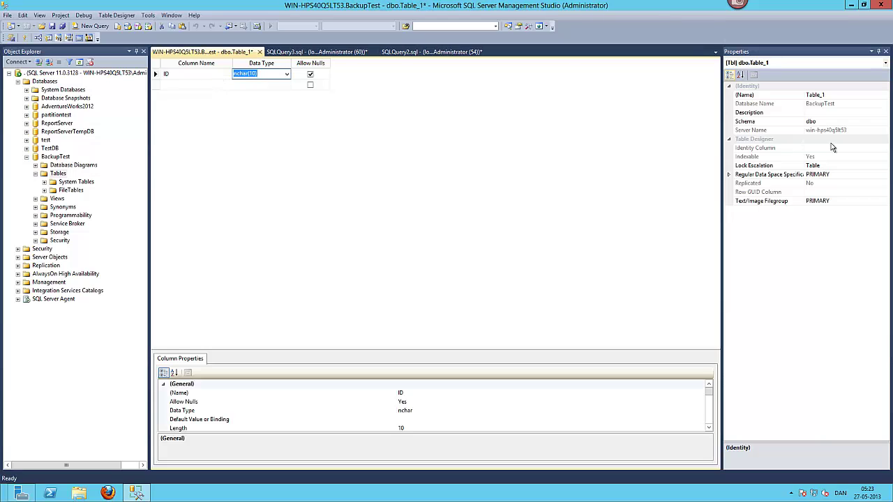
# Step: Expand the new table's Regular Data Space Specification and check its Filegroup or Partition Scheme Name setting
pyautogui.click(873, 175)
pyautogui.click(730, 175)
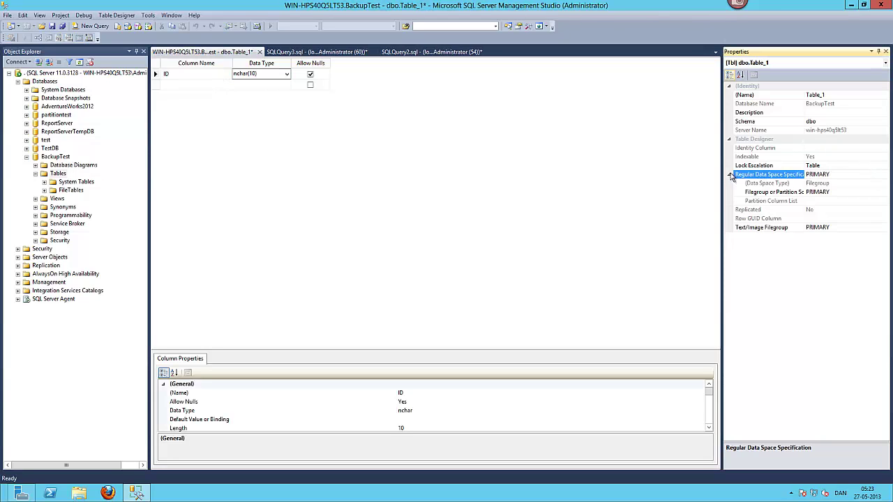
pyautogui.click(838, 191)
pyautogui.click(317, 126)
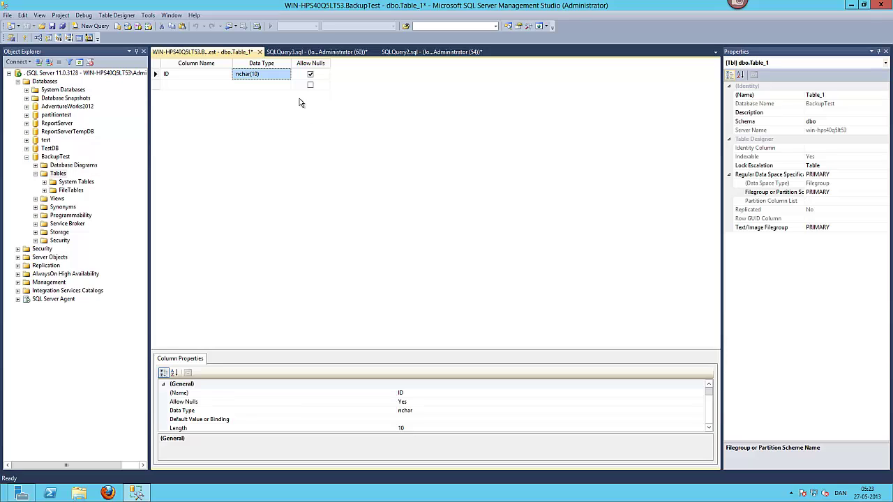
# Step: Save the new table in the BackupTest database under the name CurrentData
pyautogui.hotkey('ctrl', 's')
pyautogui.write('CurrentData')
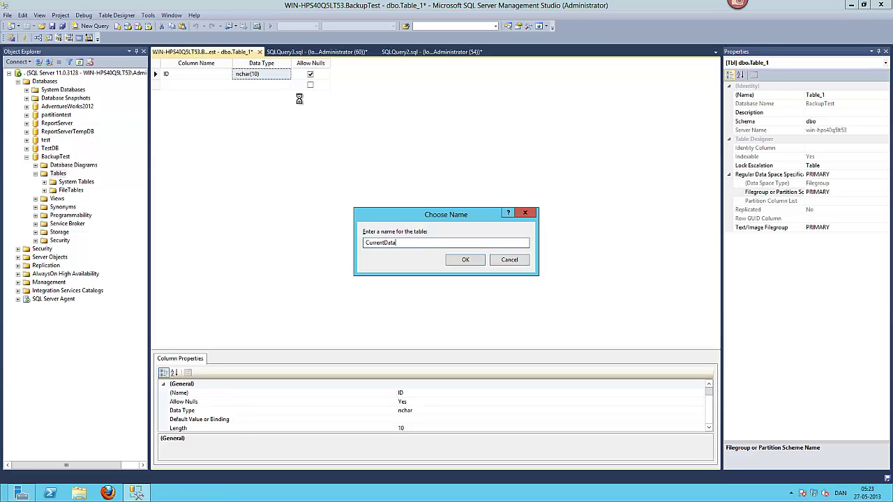
pyautogui.press('Return')
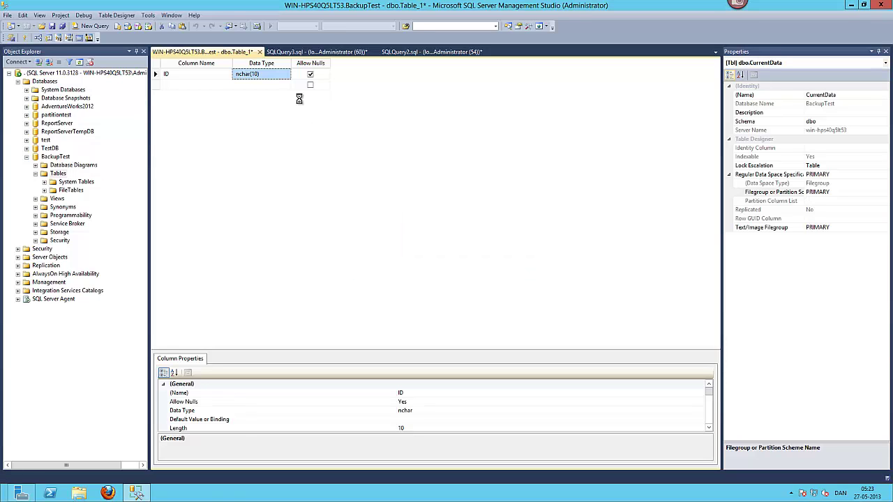
# Step: Start another table in the BackupTest database with a column named ID, and set its data space filegroup to Secondary
pyautogui.rightClick(51, 177)
pyautogui.click(64, 182)
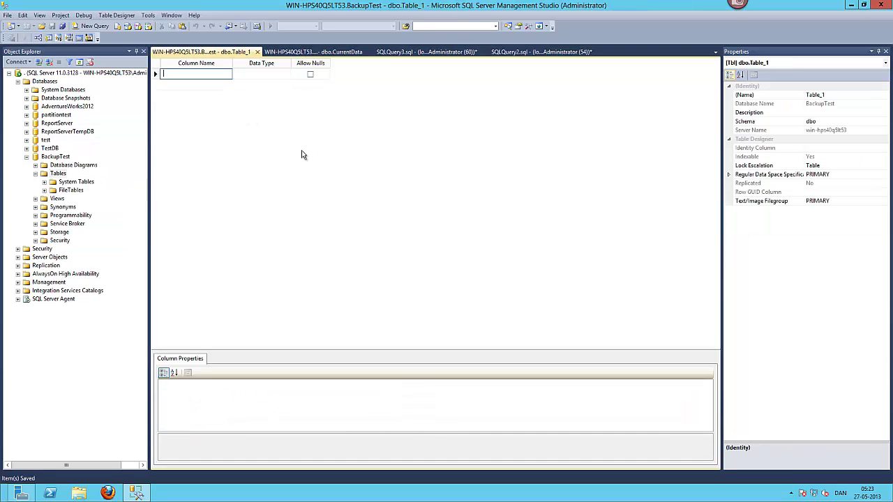
pyautogui.write('ID')
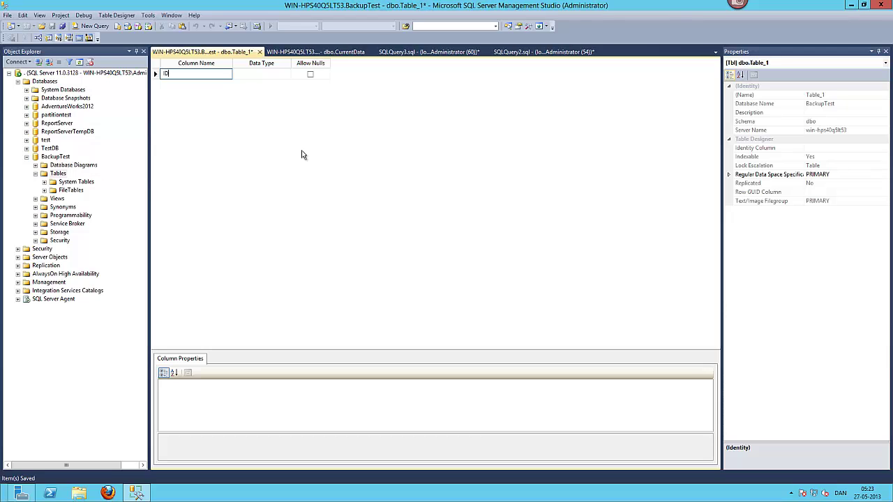
pyautogui.press('Tab')
pyautogui.doubleClick(768, 175)
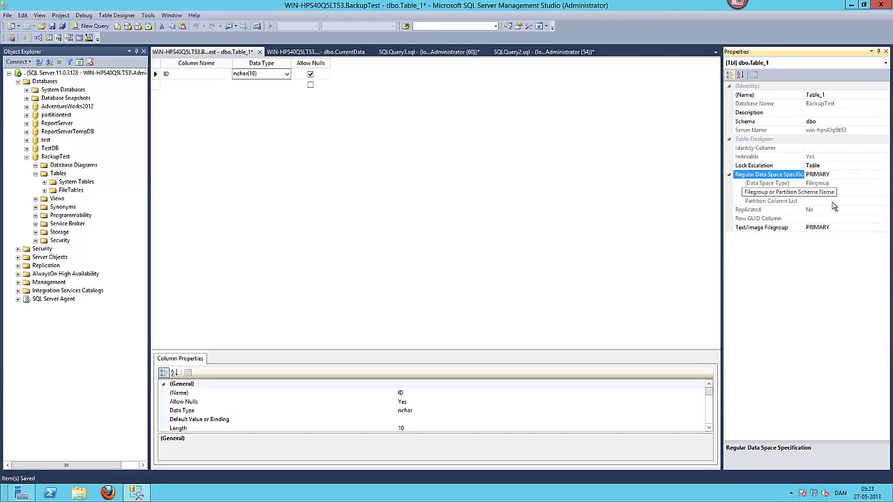
pyautogui.click(826, 191)
pyautogui.click(884, 192)
pyautogui.click(837, 210)
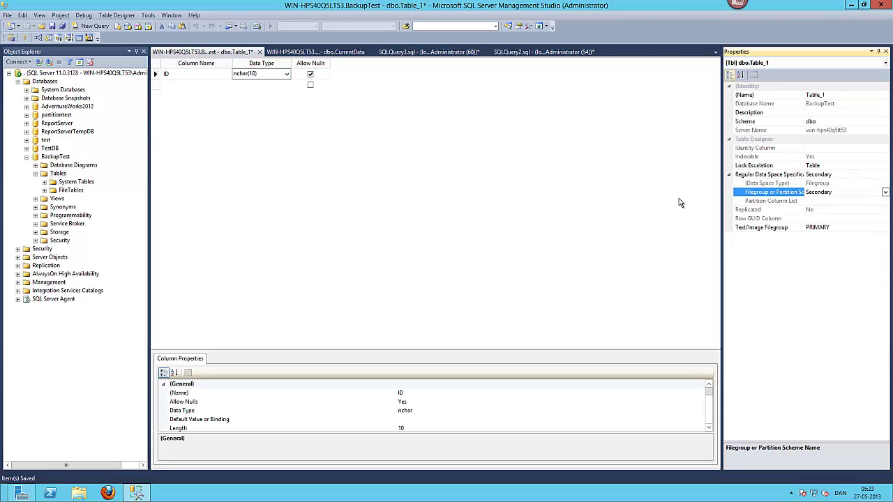
# Step: Close the second table's designer, saving the table under the name Historical data
pyautogui.click(215, 147)
pyautogui.hotkey('ctrl', 'F4')
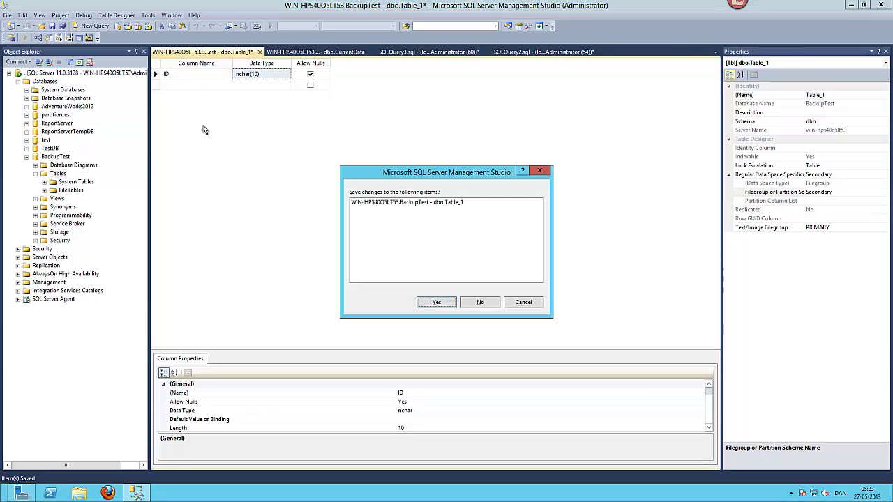
pyautogui.click(431, 302)
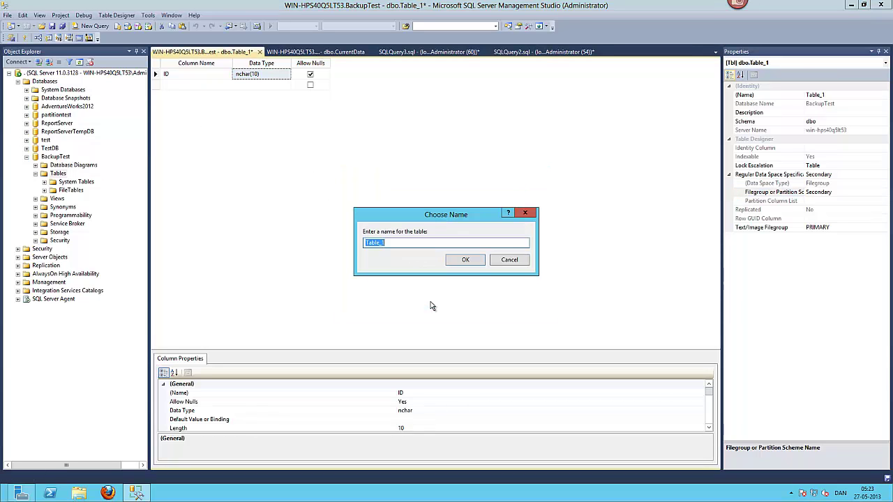
pyautogui.write('Historical data')
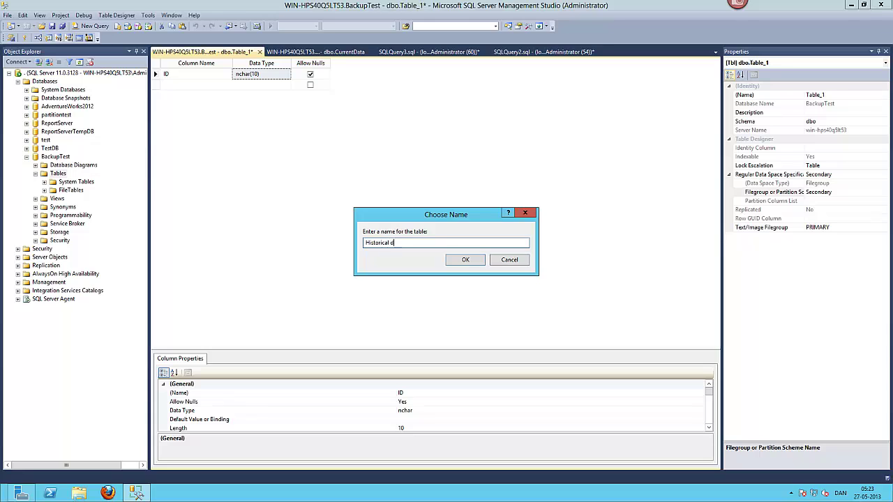
pyautogui.press('Return')
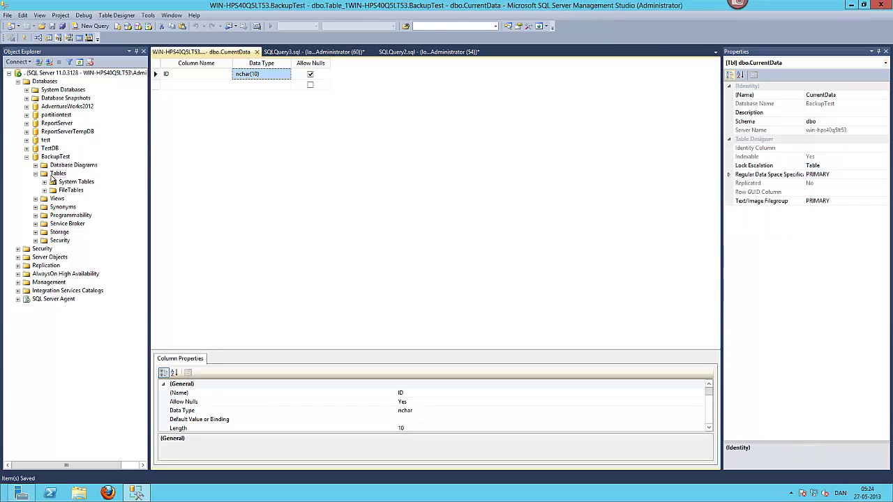
# Step: Refresh the BackupTest tables list to check both new tables, and close the CurrentData table designer
pyautogui.rightClick(61, 174)
pyautogui.click(75, 244)
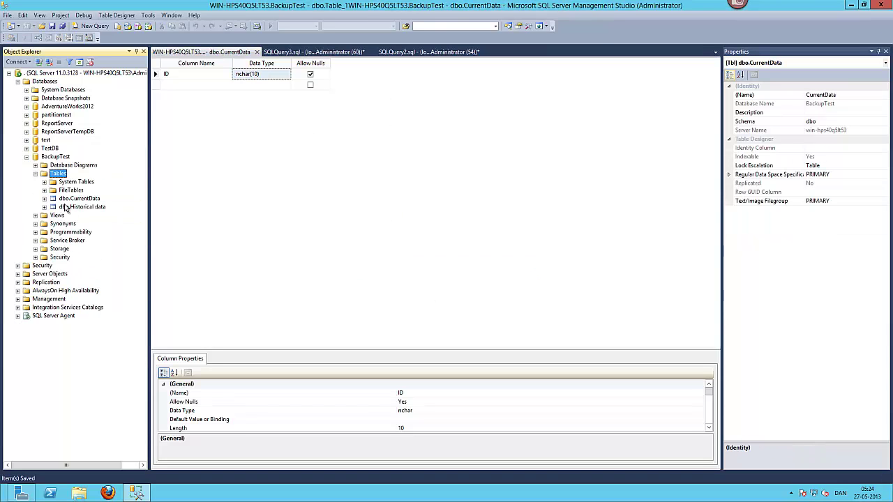
pyautogui.click(65, 207)
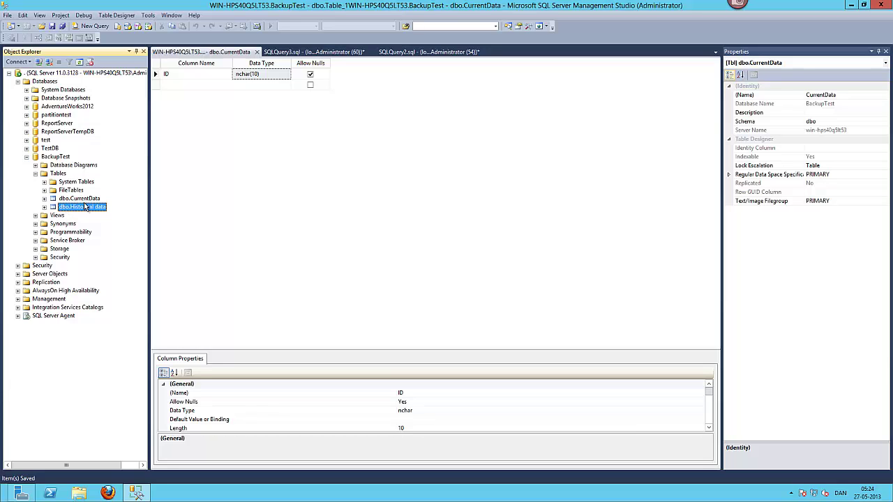
pyautogui.click(89, 200)
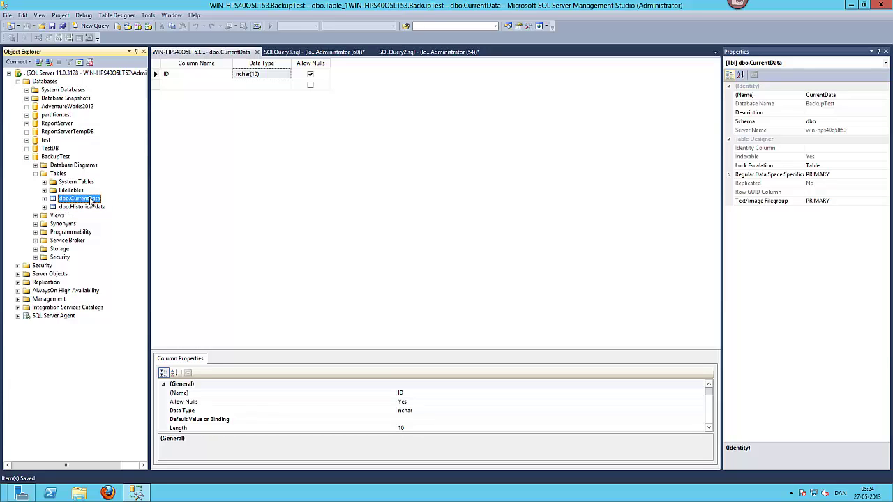
pyautogui.click(257, 52)
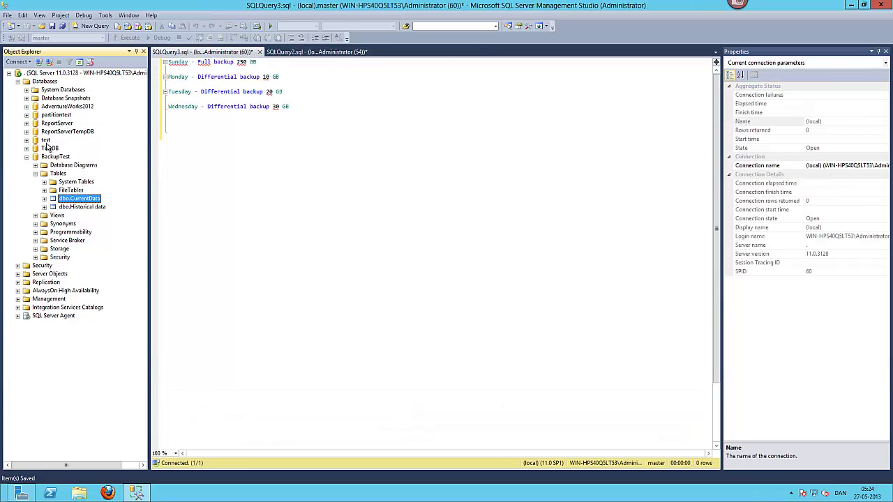
# Step: Set up a full BackupTest backup of only the PRIMARY filegroup, removing the existing full.bak destination
pyautogui.rightClick(56, 157)
pyautogui.moveTo(72, 196)
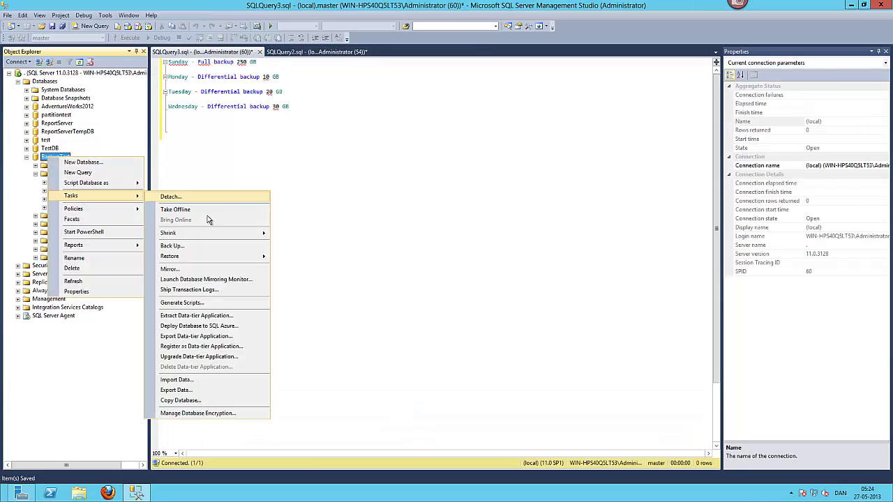
pyautogui.click(202, 245)
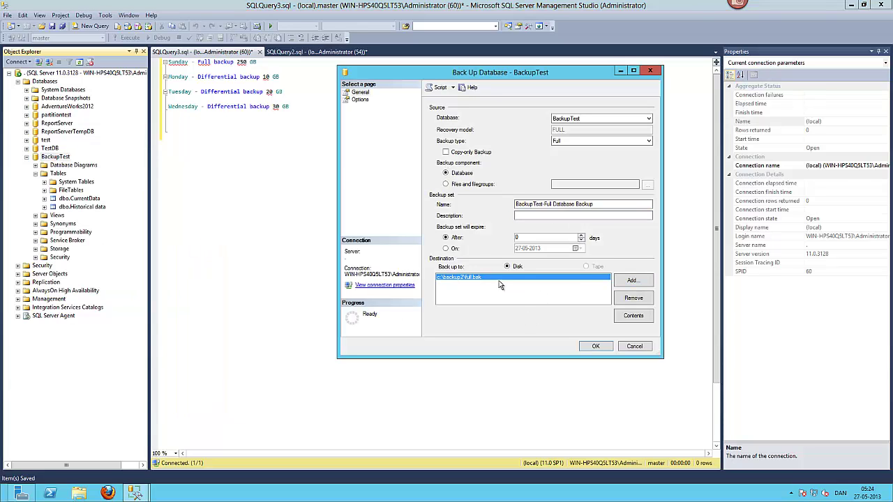
pyautogui.click(629, 299)
pyautogui.click(557, 142)
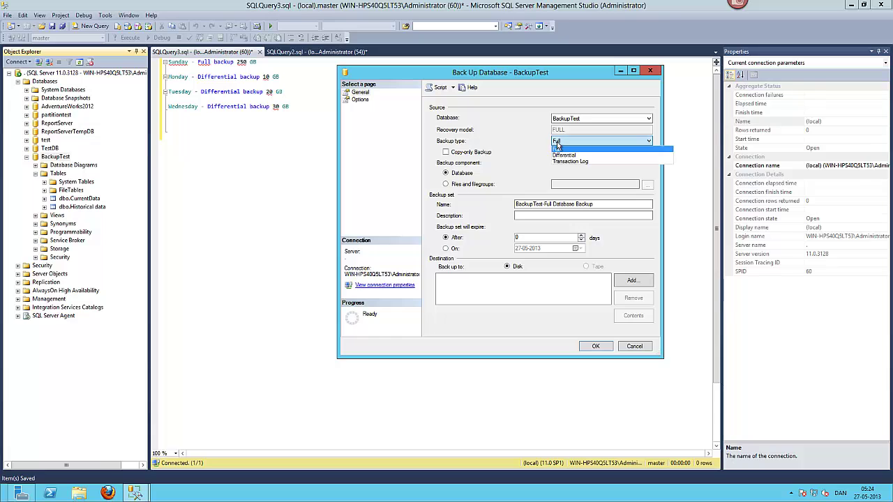
pyautogui.click(558, 148)
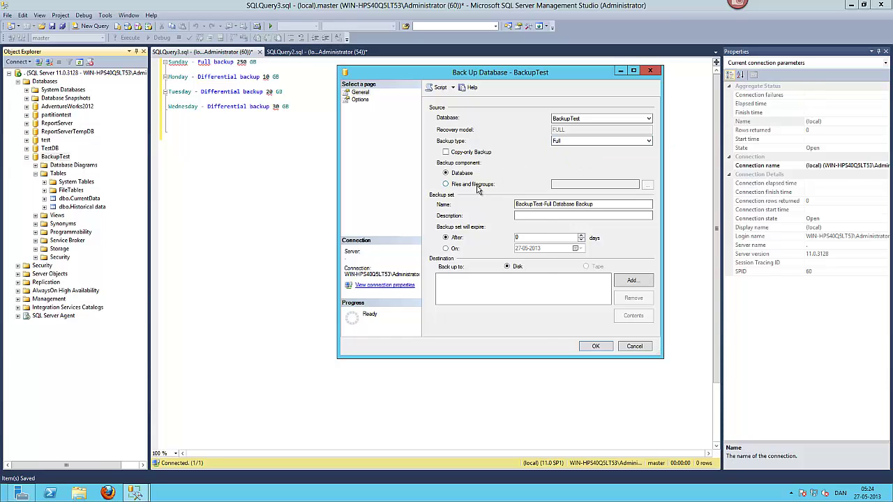
pyautogui.click(479, 186)
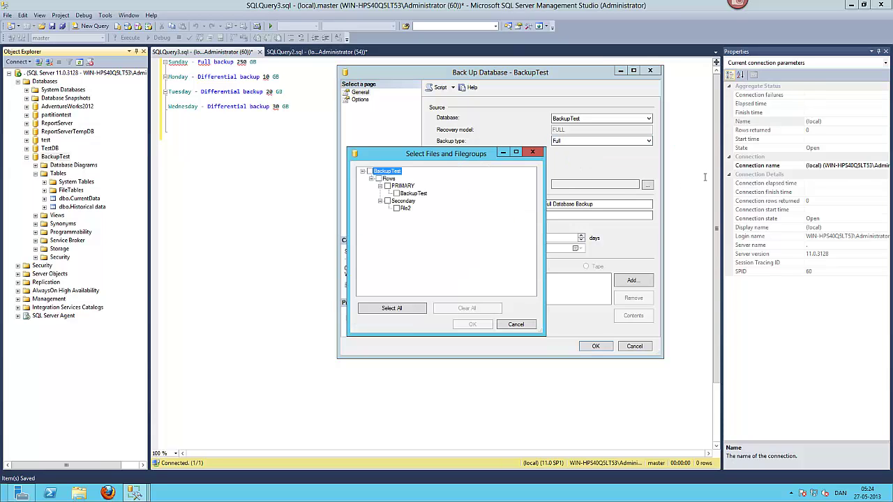
pyautogui.click(396, 193)
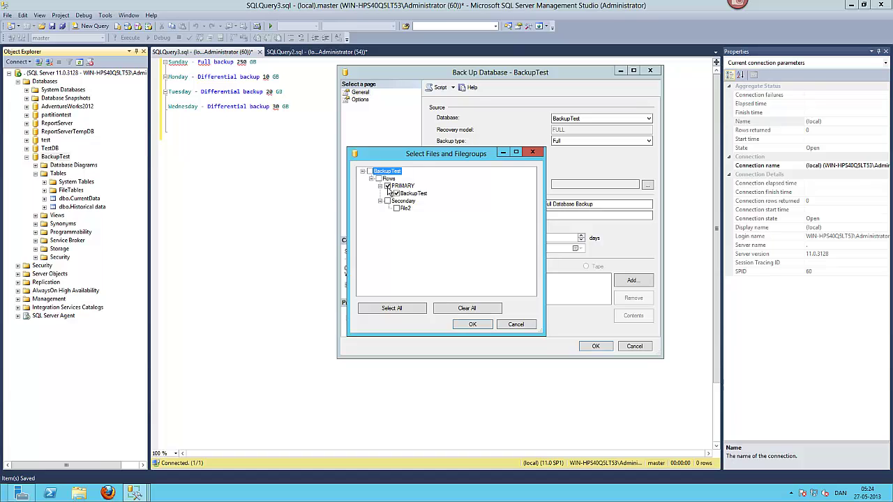
pyautogui.click(473, 325)
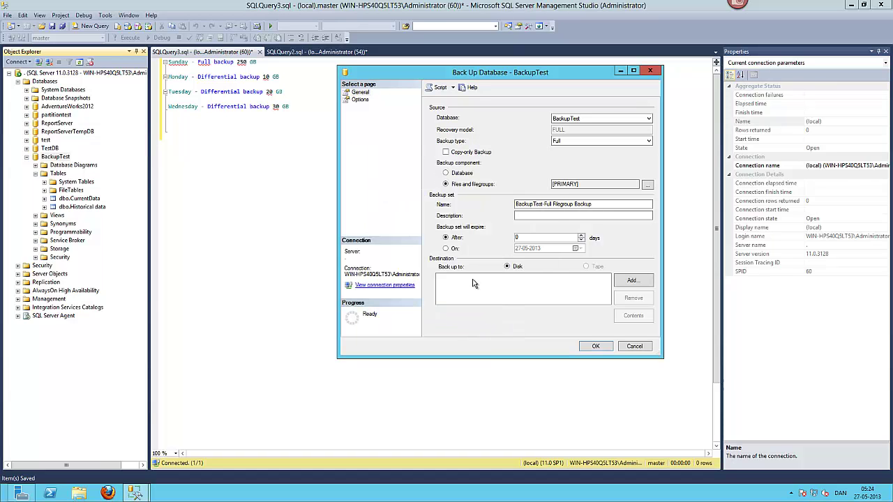
# Step: Add the disk file c:\backup2\primary.bak as the backup destination
pyautogui.click(632, 281)
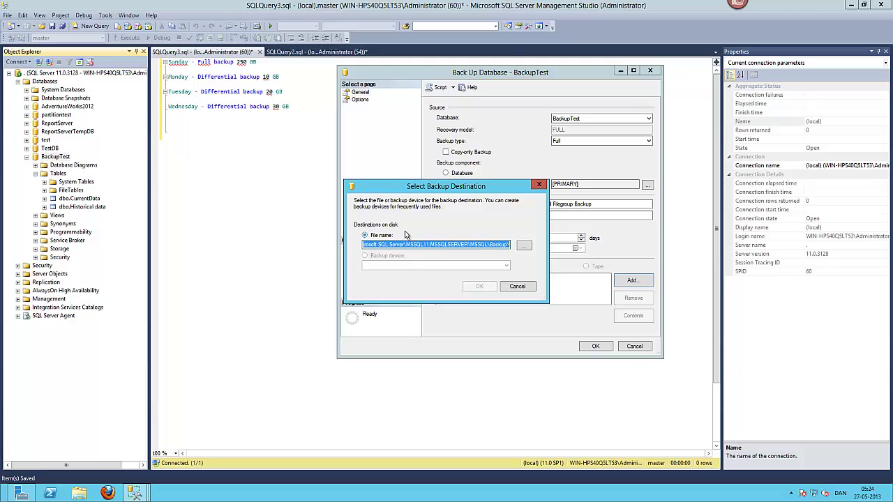
pyautogui.write('c:\x08ack')
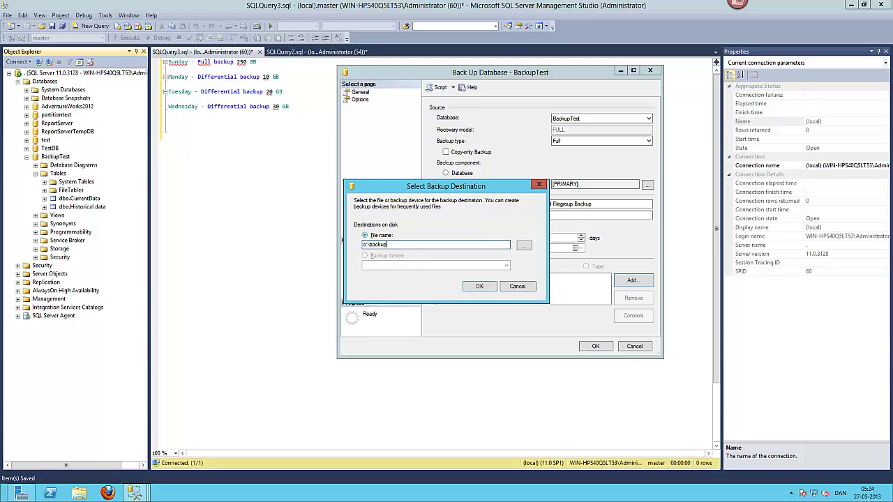
pyautogui.write('up2\\')
pyautogui.write('pram')
pyautogui.write('ary.bak')
pyautogui.click(479, 286)
# Step: Try the Differential backup type for the PRIMARY filegroup backup
pyautogui.click(576, 142)
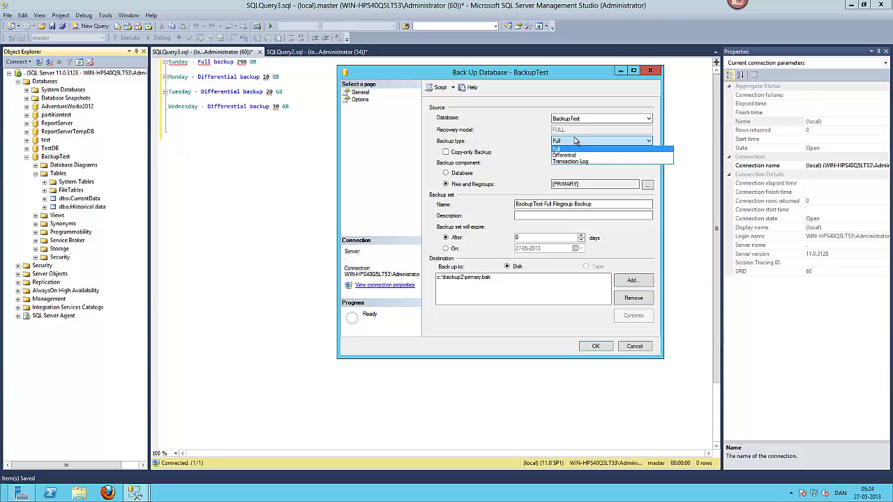
pyautogui.click(575, 141)
pyautogui.click(576, 142)
pyautogui.click(566, 155)
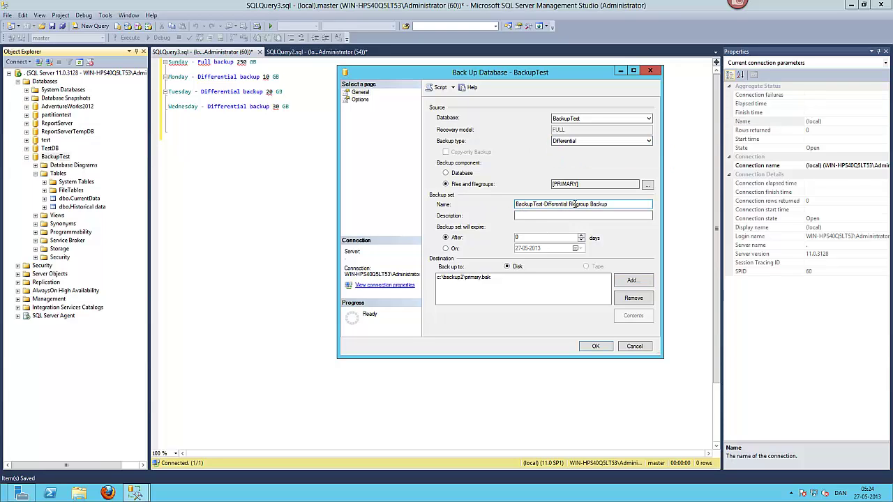
# Step: Set the backup type to Full and run the backup of the PRIMARY filegroup
pyautogui.click(576, 141)
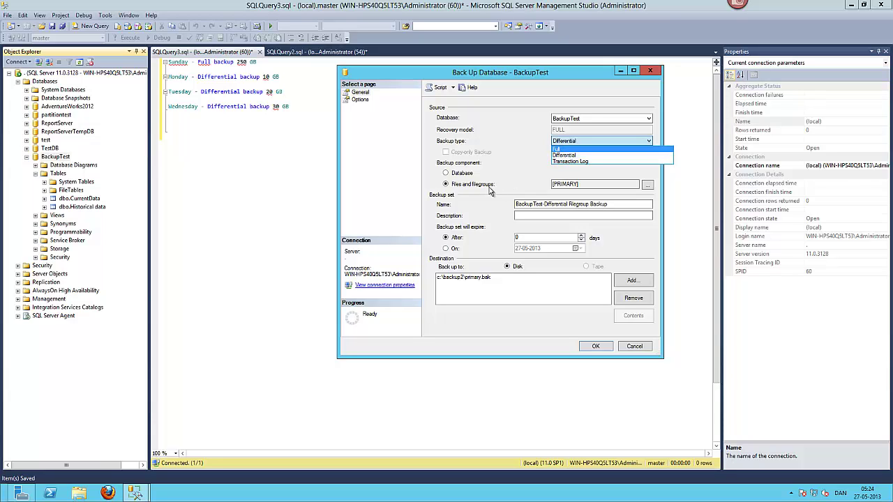
pyautogui.click(558, 149)
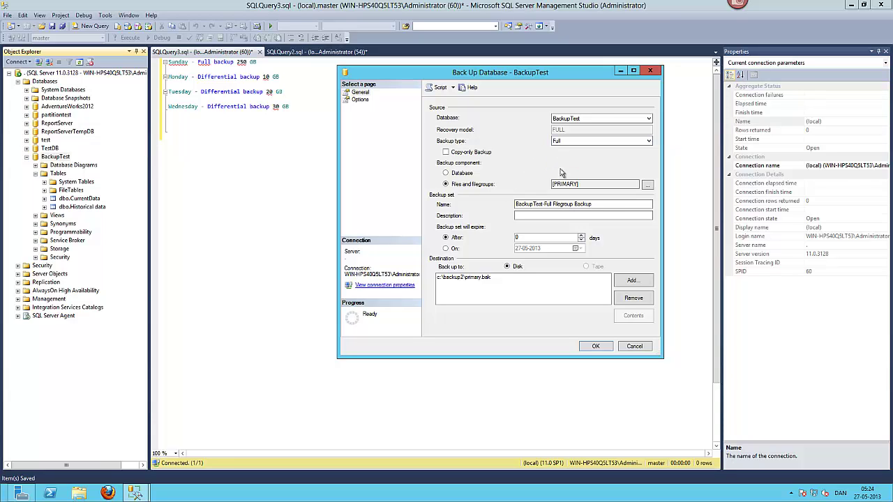
pyautogui.click(592, 346)
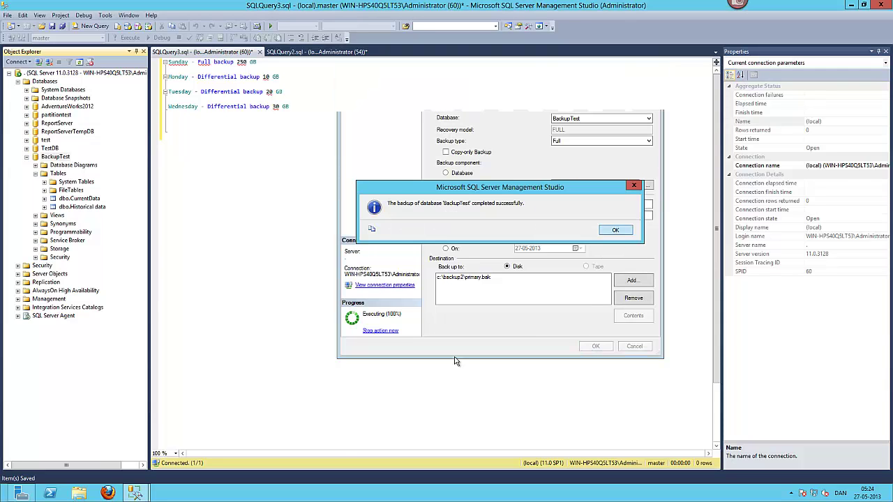
pyautogui.press('Return')
# Step: Switch to File Explorer, compare the sizes of primary.bak and full.bak in c:\Backup2, and return to the query window
pyautogui.click(79, 493)
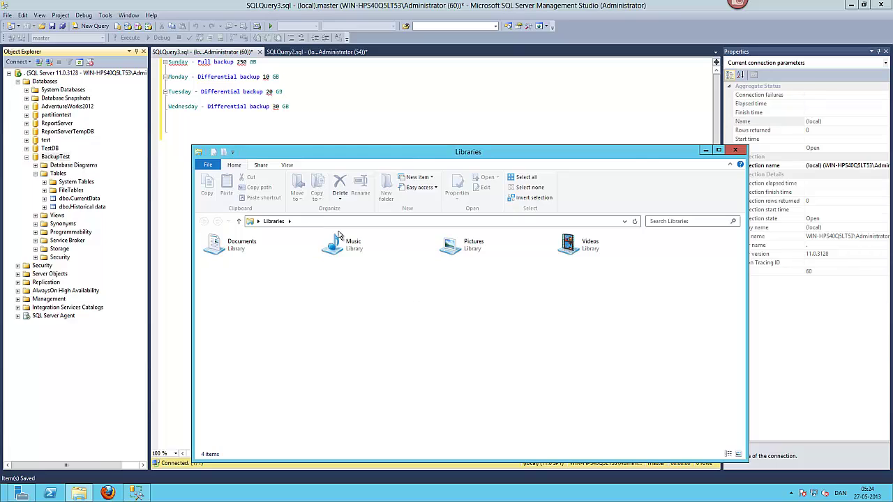
pyautogui.click(303, 221)
pyautogui.write('c:\\')
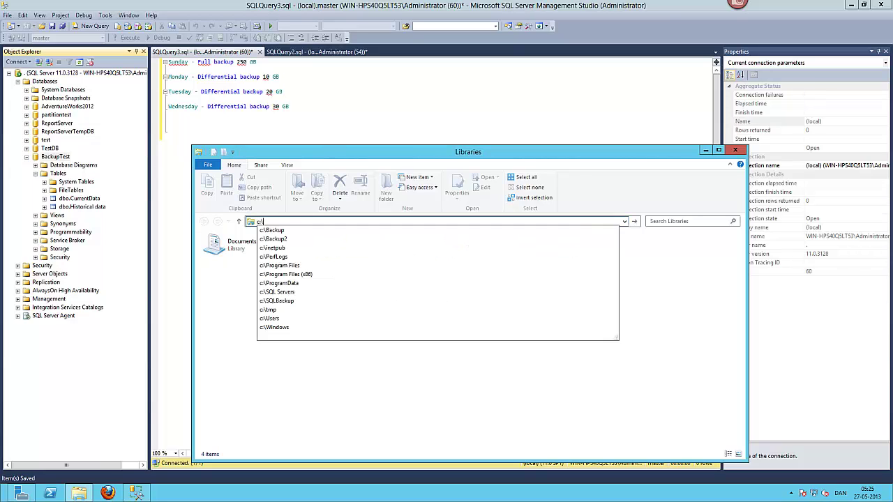
pyautogui.write('Backup2')
pyautogui.press('Return')
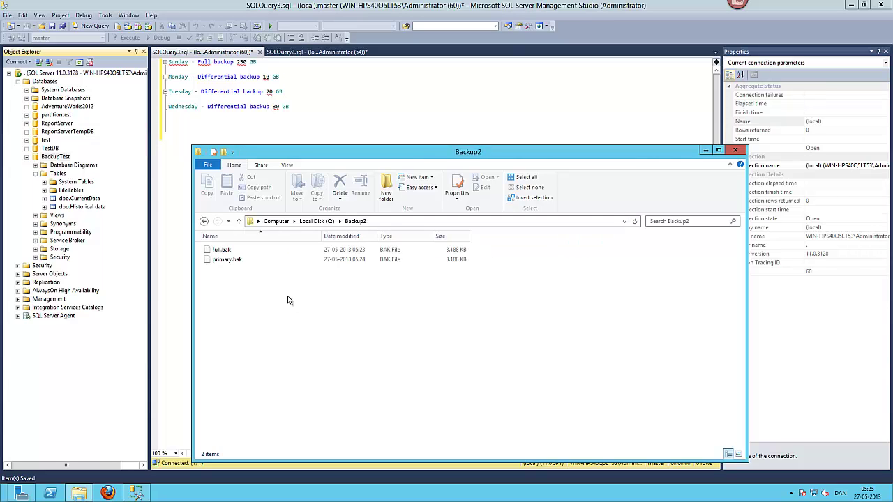
pyautogui.click(226, 261)
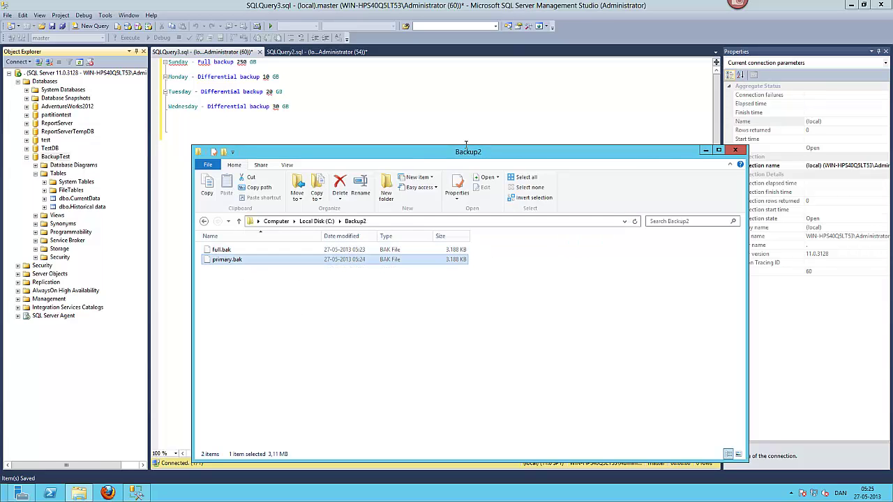
pyautogui.moveTo(466, 144); pyautogui.dragTo(524, 122)
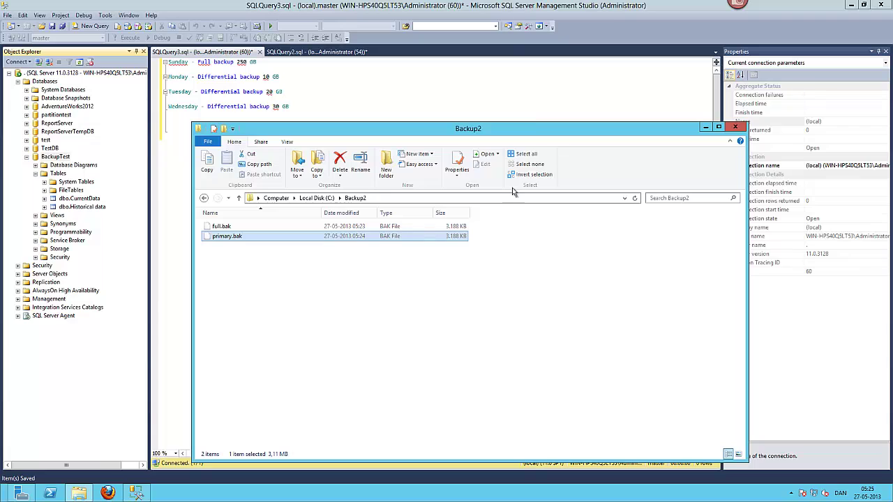
pyautogui.click(457, 249)
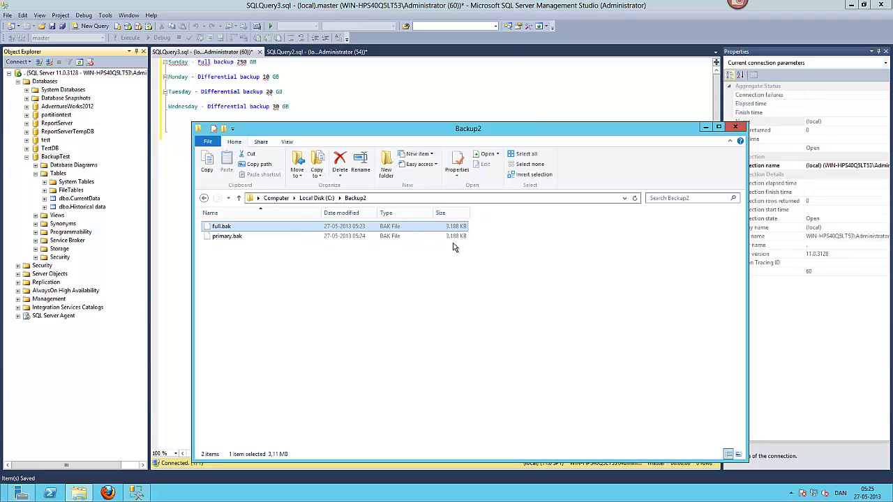
pyautogui.click(530, 115)
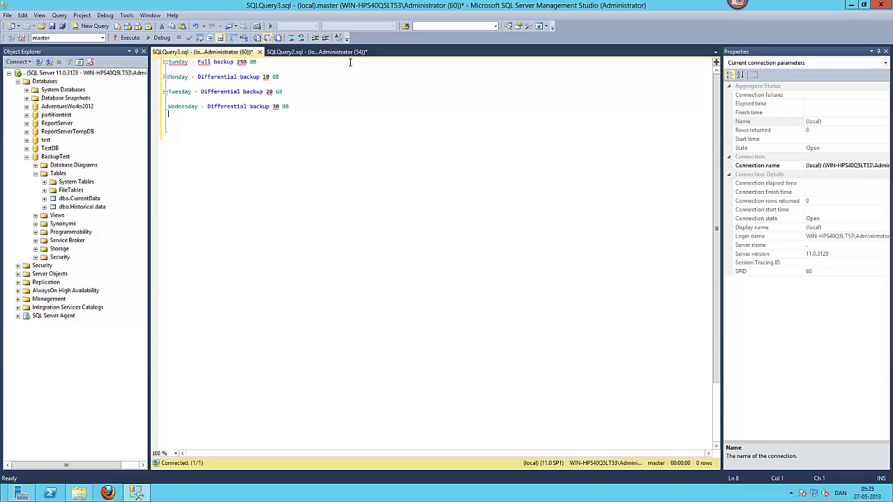
# Step: Add the note "Logfile backup" on the line below the Wednesday entry of the backup schedule
pyautogui.moveTo(221, 69); pyautogui.dragTo(298, 112)
pyautogui.click(261, 119)
pyautogui.write('Logfile backup')
# Step: Start a full database backup of AdventureWorks2012 and enable the Copy-only Backup option
pyautogui.rightClick(81, 108)
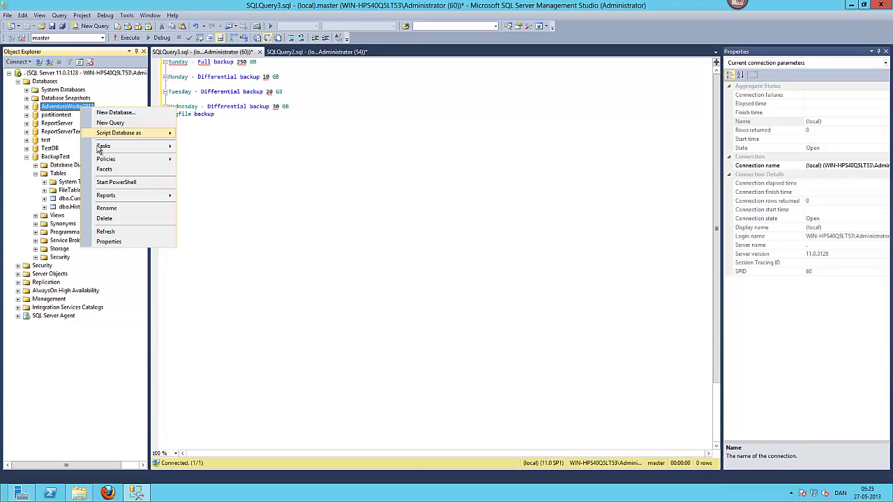
pyautogui.moveTo(105, 148)
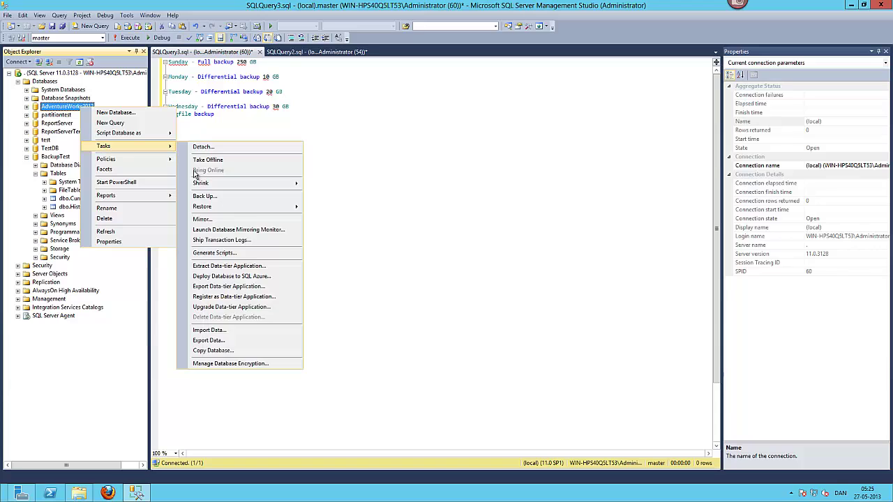
pyautogui.click(212, 199)
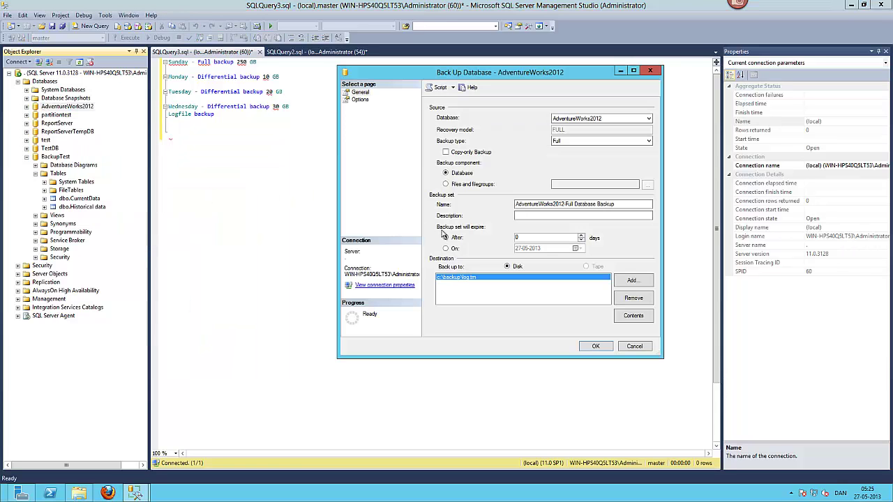
pyautogui.click(465, 154)
# Step: Replace the existing backup destination with the disk file c:\backup\copyOnly.bak and run the copy-only backup
pyautogui.click(642, 299)
pyautogui.click(633, 280)
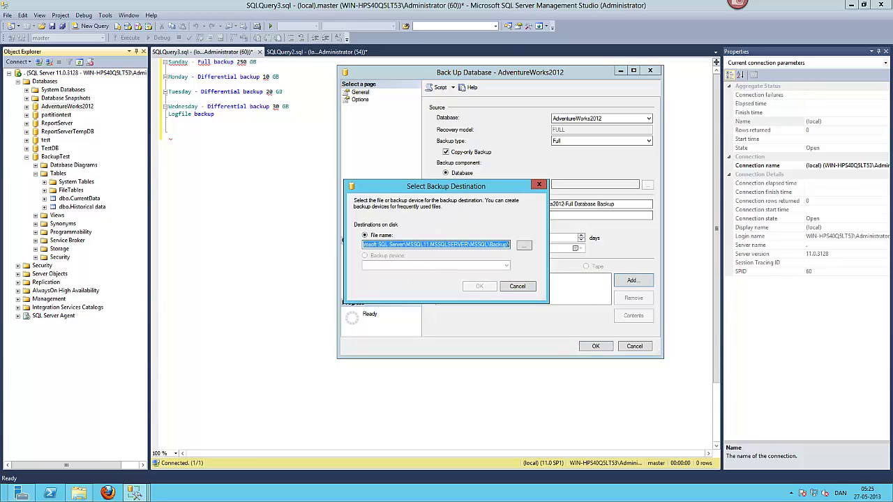
pyautogui.write('c:\\backup\\')
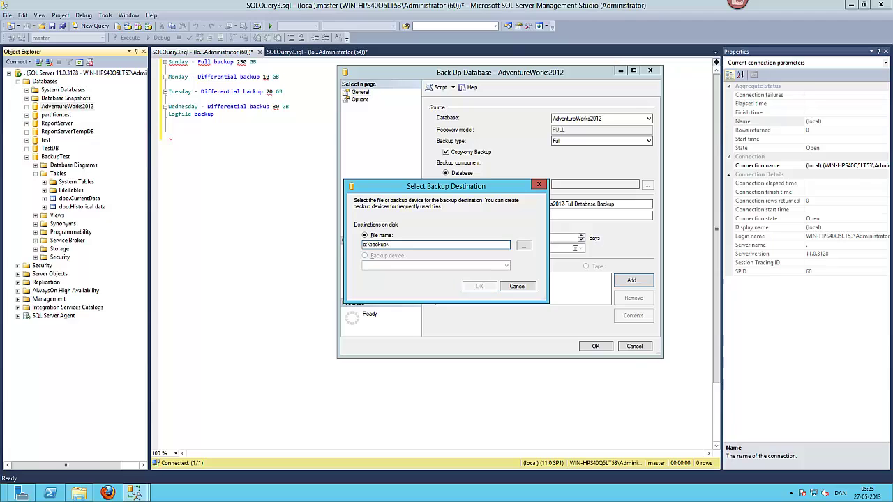
pyautogui.write('copy')
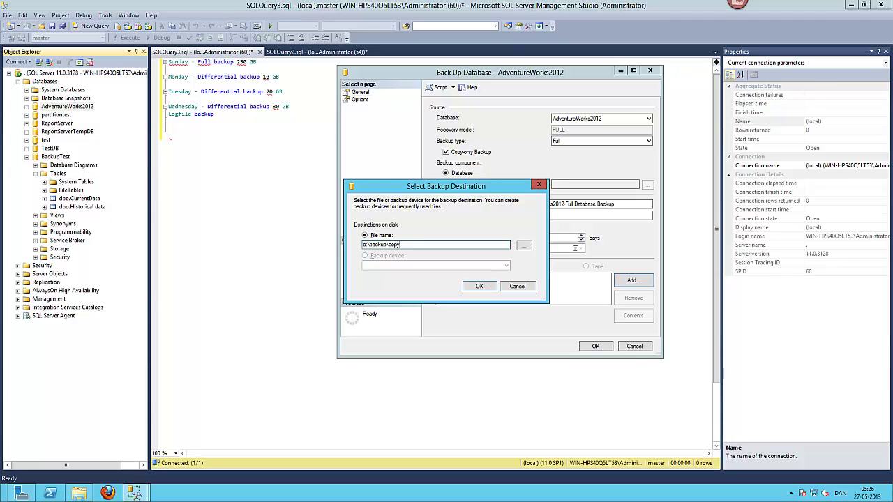
pyautogui.write('Only.bak')
pyautogui.click(476, 287)
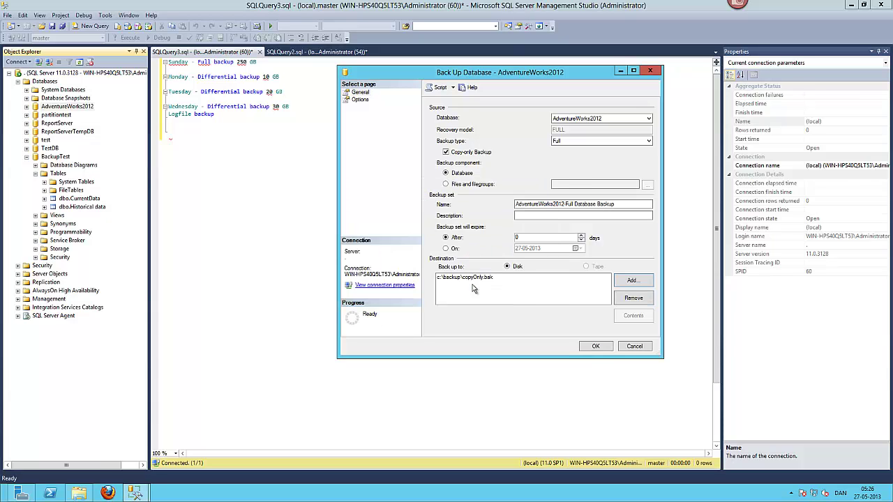
pyautogui.click(597, 348)
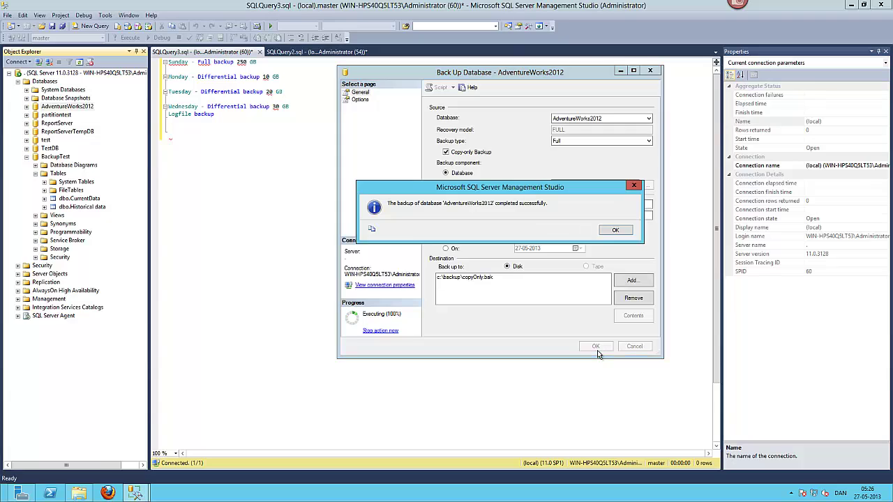
pyautogui.click(614, 231)
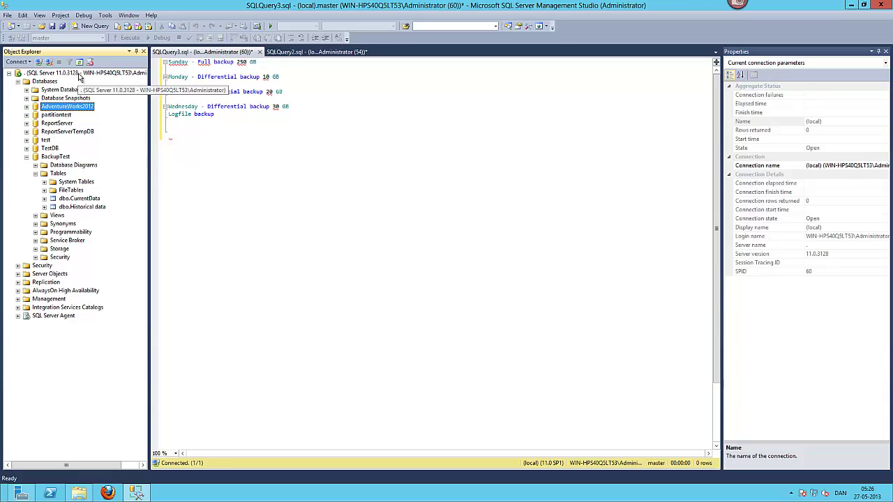
# Step: Try the Compress backup option in the server's database settings and close the server properties without saving
pyautogui.rightClick(79, 77)
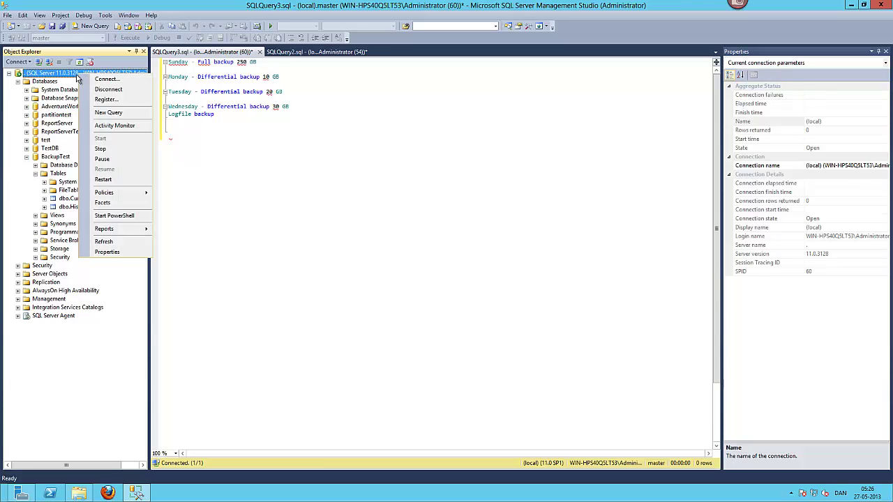
pyautogui.click(106, 252)
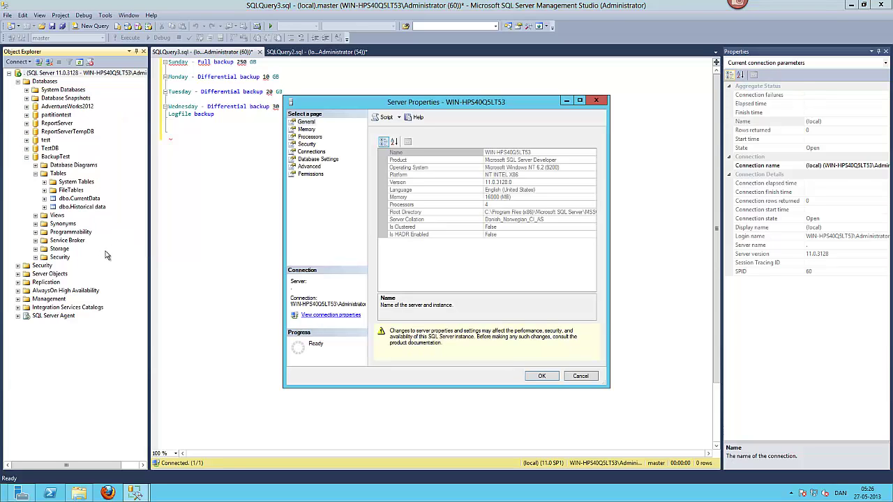
pyautogui.click(314, 159)
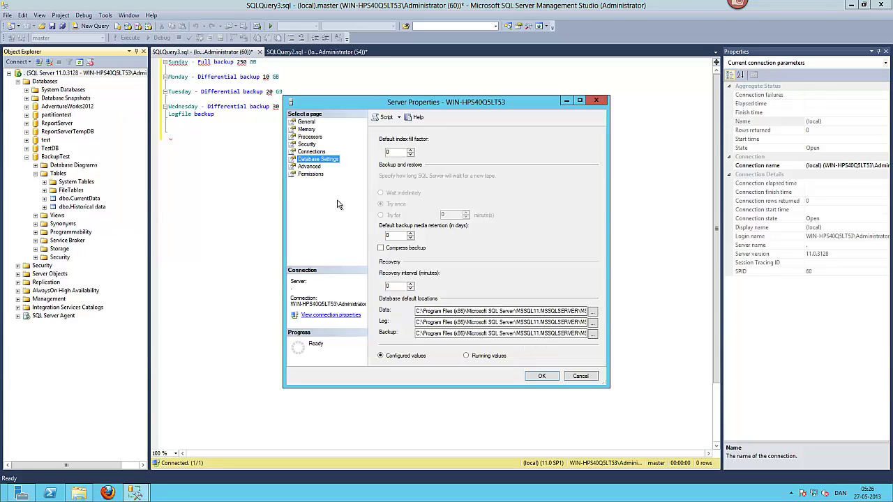
pyautogui.click(400, 249)
pyautogui.click(575, 377)
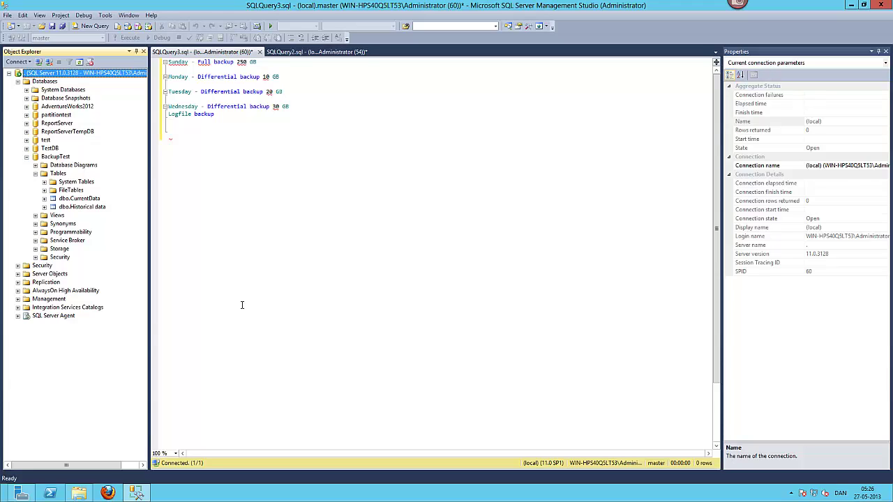
# Step: Try the Simple and Bulk-logged recovery models for AdventureWorks2012, set it back to Full, and close the database properties without saving
pyautogui.rightClick(74, 106)
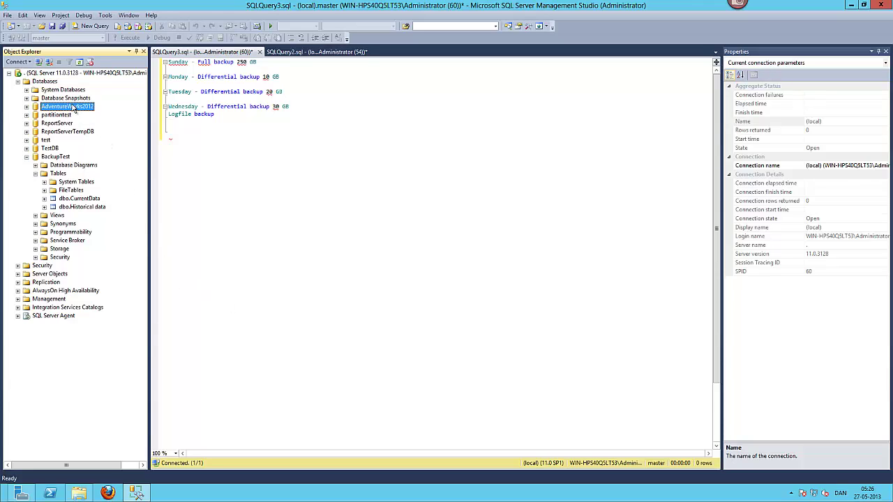
pyautogui.click(106, 239)
pyautogui.click(305, 143)
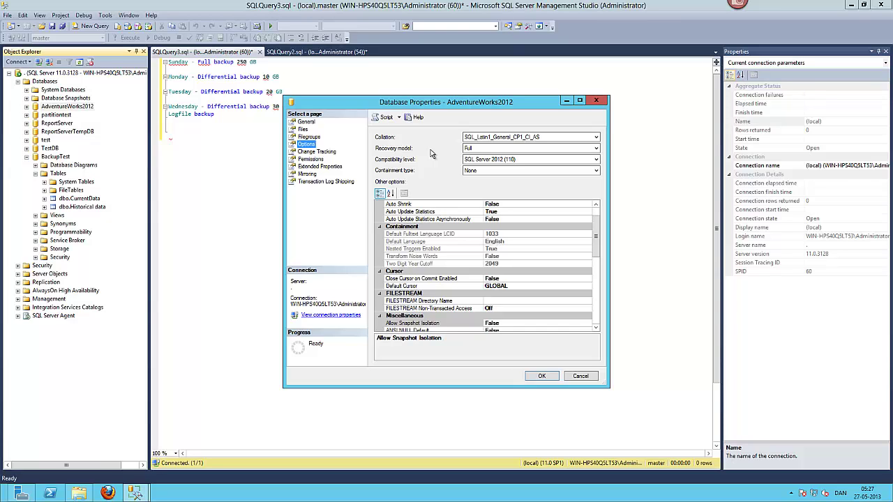
pyautogui.click(508, 148)
pyautogui.click(478, 169)
pyautogui.click(488, 148)
pyautogui.click(476, 163)
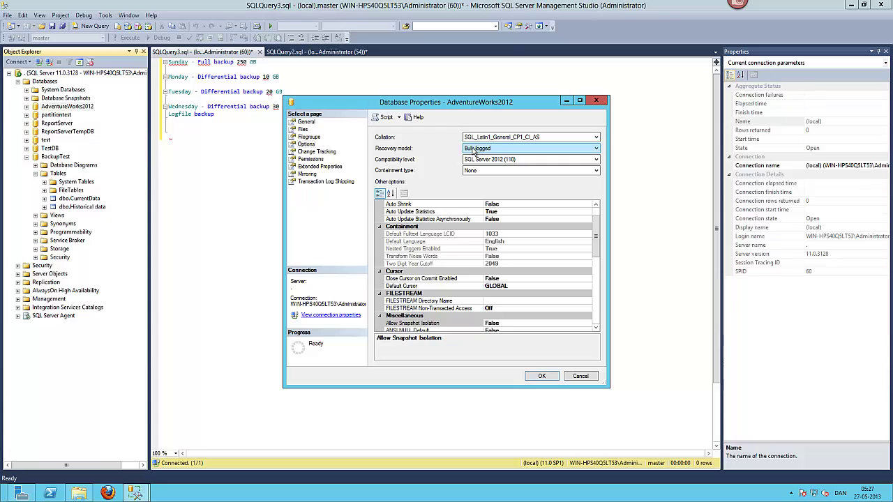
pyautogui.click(475, 150)
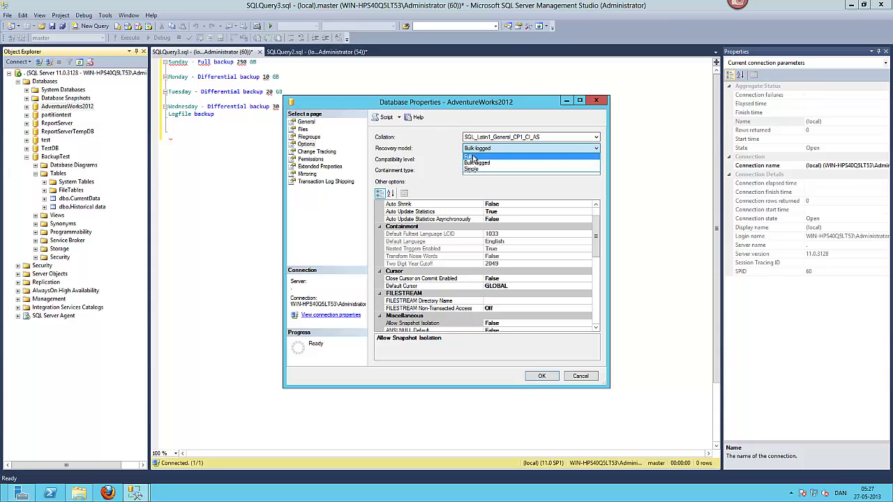
pyautogui.click(464, 155)
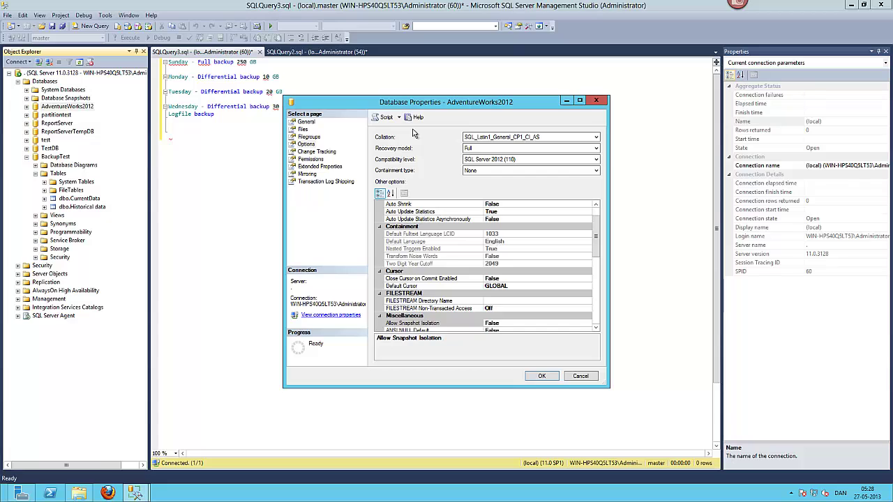
pyautogui.click(580, 376)
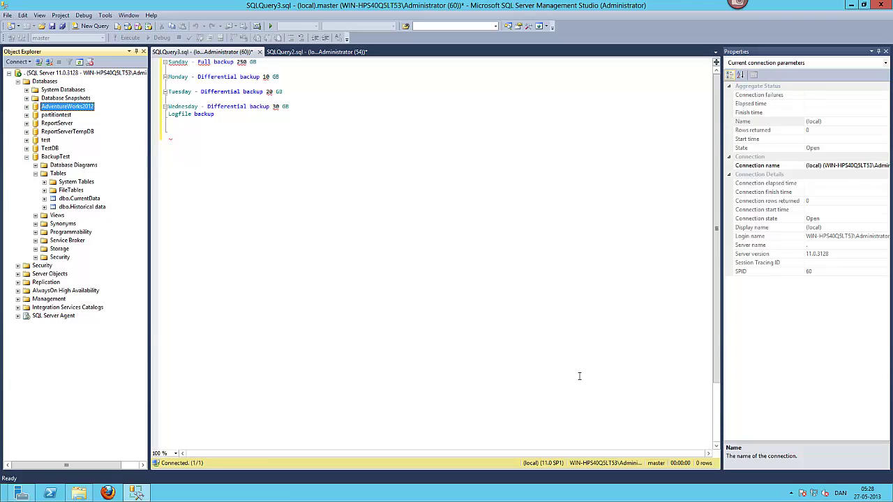
# Step: Expand the system databases and show the contents of the master and model databases
pyautogui.click(27, 90)
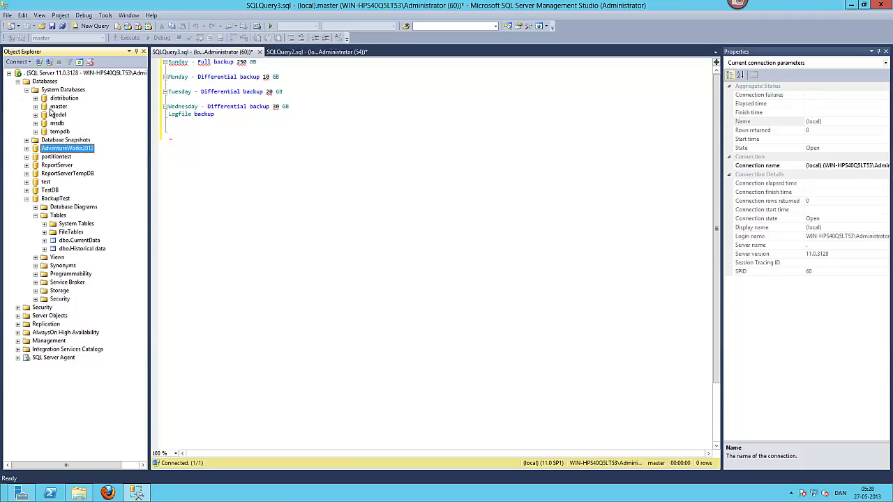
pyautogui.doubleClick(57, 108)
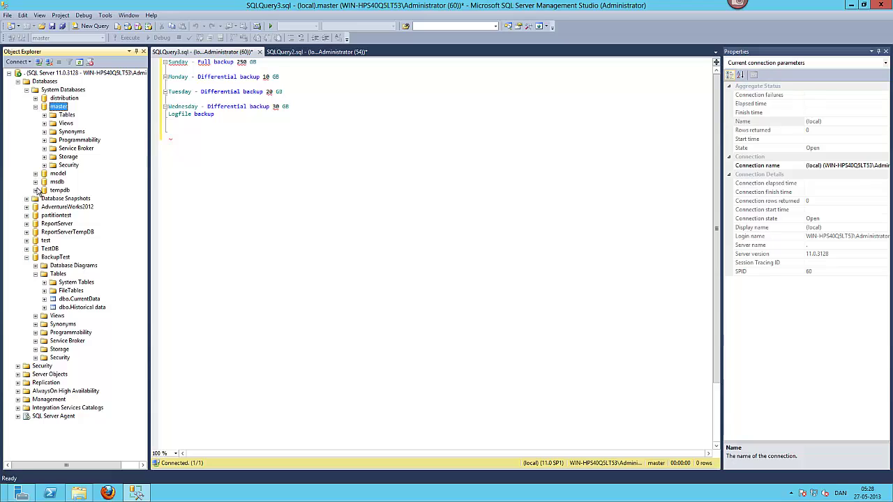
pyautogui.doubleClick(53, 174)
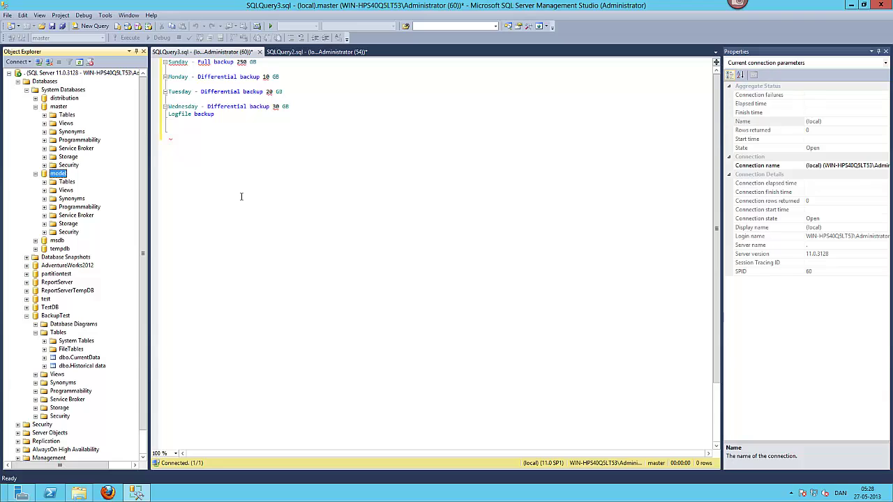
# Step: Write the statement "create database test" in a new query window
pyautogui.hotkey('ctrl', 'n')
pyautogui.write('create')
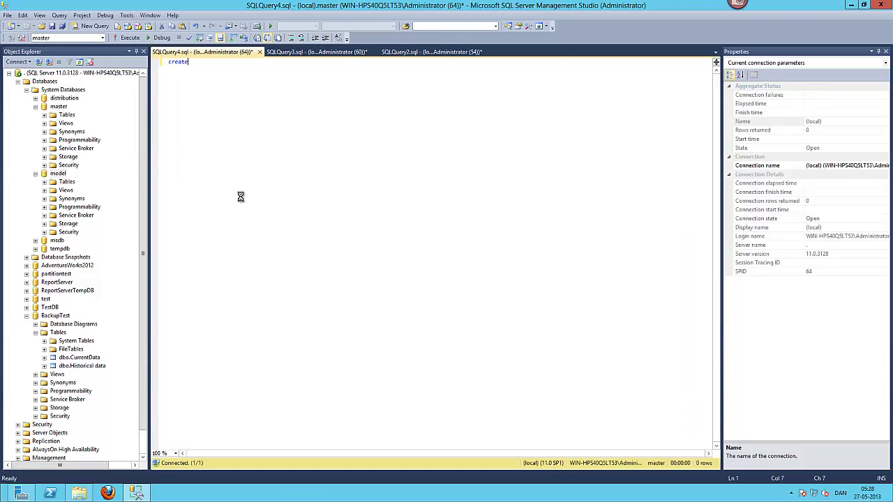
pyautogui.write(' database test')
pyautogui.press('Return')
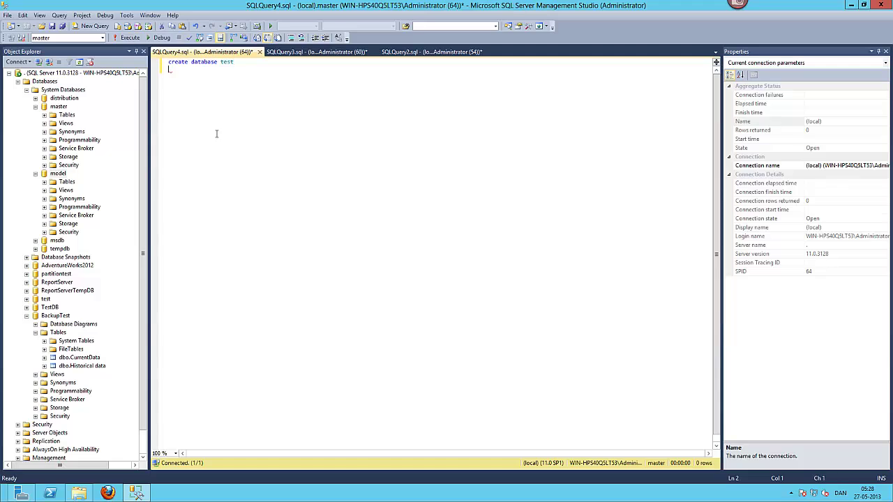
# Step: Create a table in the model database with an nchar(10) column ID, save it as NewTBL, and close the table designer
pyautogui.rightClick(67, 184)
pyautogui.click(72, 193)
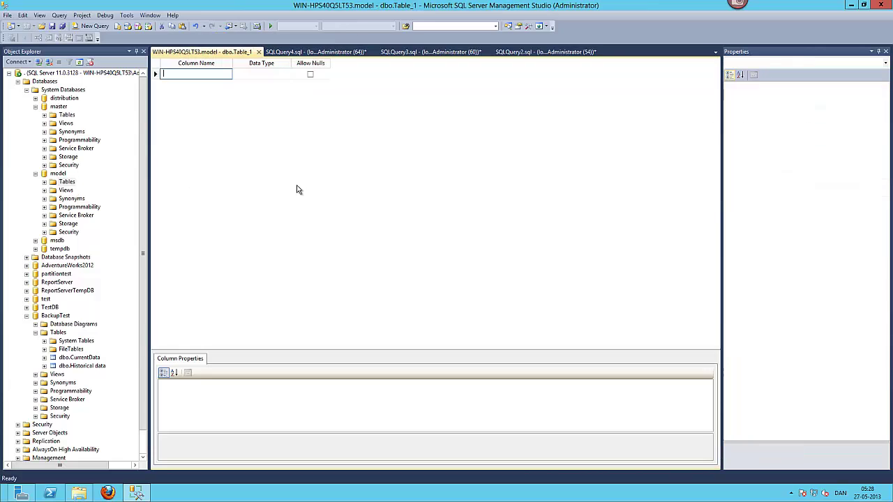
pyautogui.write('ID')
pyautogui.press('Tab')
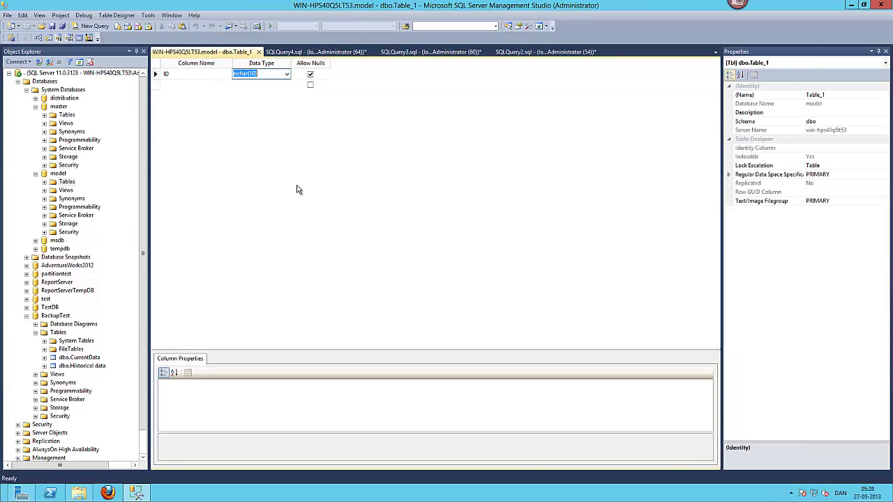
pyautogui.hotkey('ctrl', 's')
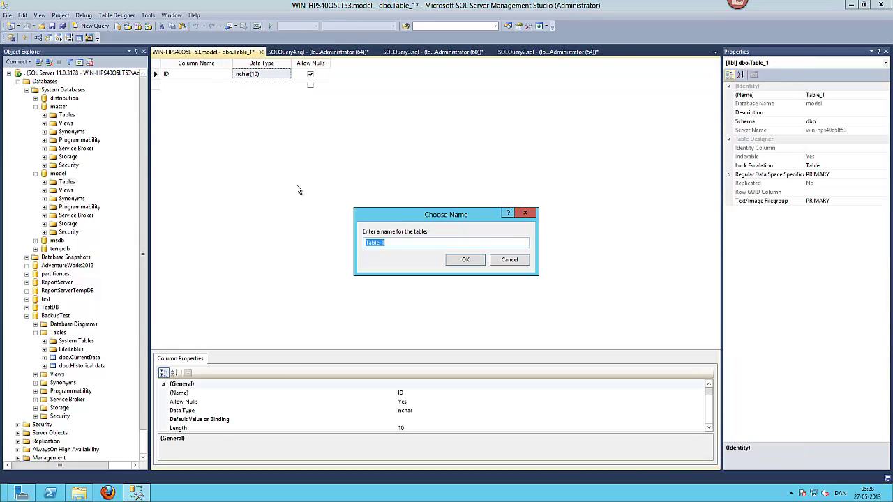
pyautogui.write('NewTBL')
pyautogui.press('Return')
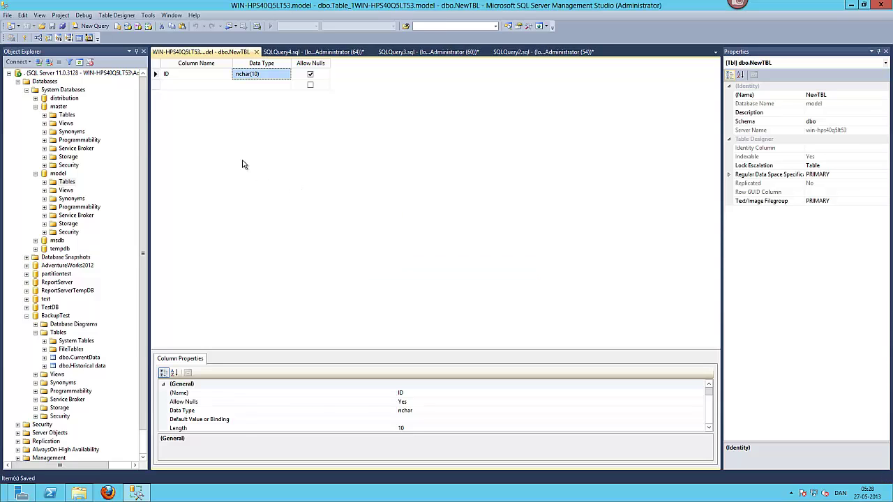
pyautogui.hotkey('ctrl', 'F4')
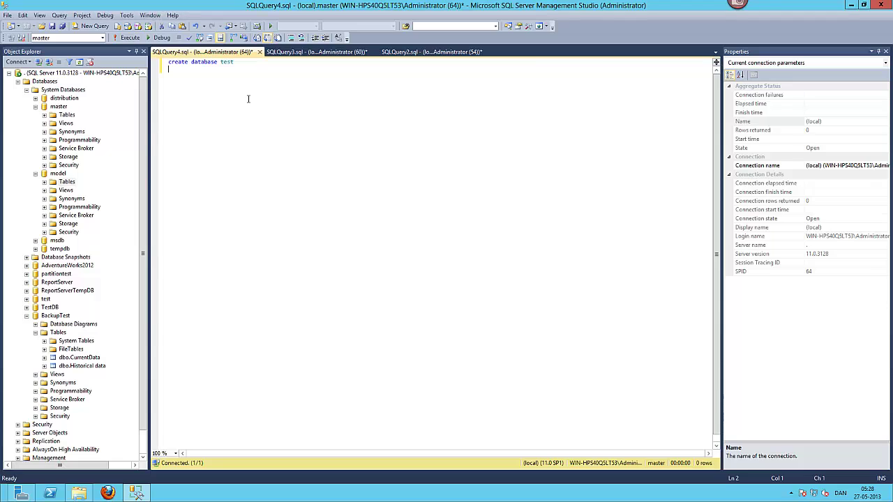
# Step: Try to execute the create database statement for test, and run it with the database name changed to testModelNew
pyautogui.hotkey('shift', 'Home')
pyautogui.press('F5')
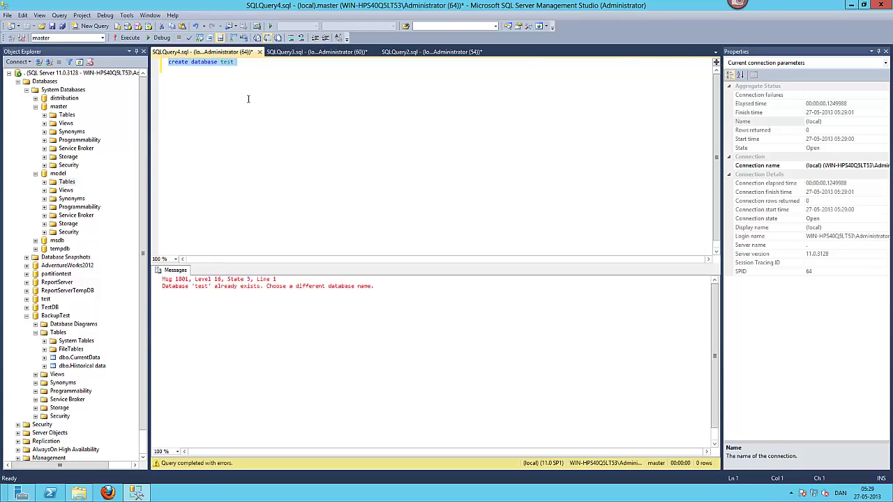
pyautogui.press('End')
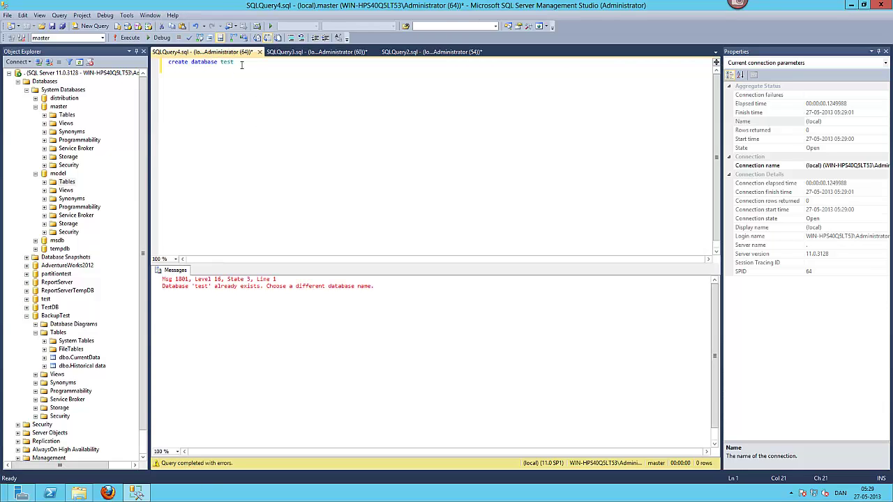
pyautogui.write('ModelNew')
pyautogui.press('F5')
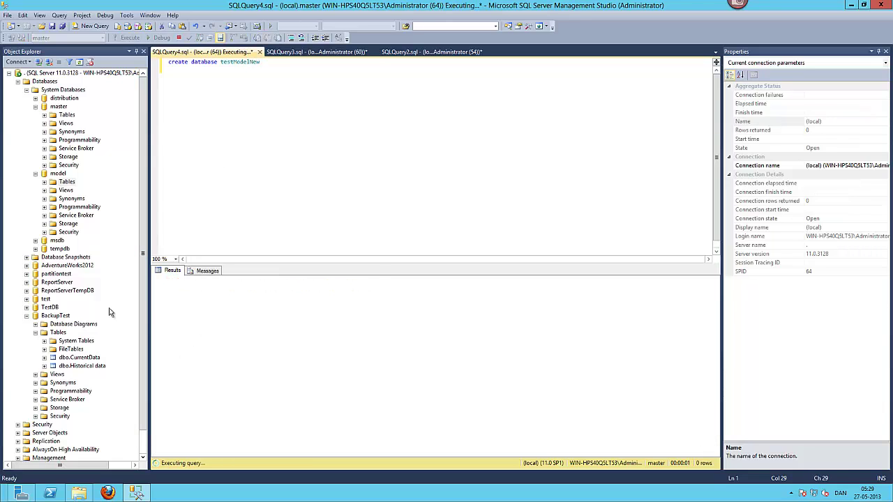
# Step: Refresh the database list and check the tables of testModelNew for the dbo.NewTBL table
pyautogui.rightClick(40, 82)
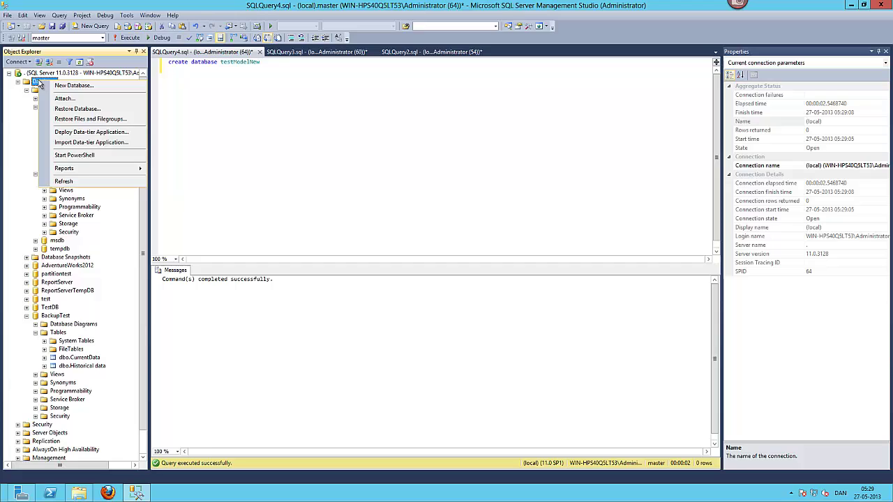
pyautogui.click(85, 181)
pyautogui.click(26, 164)
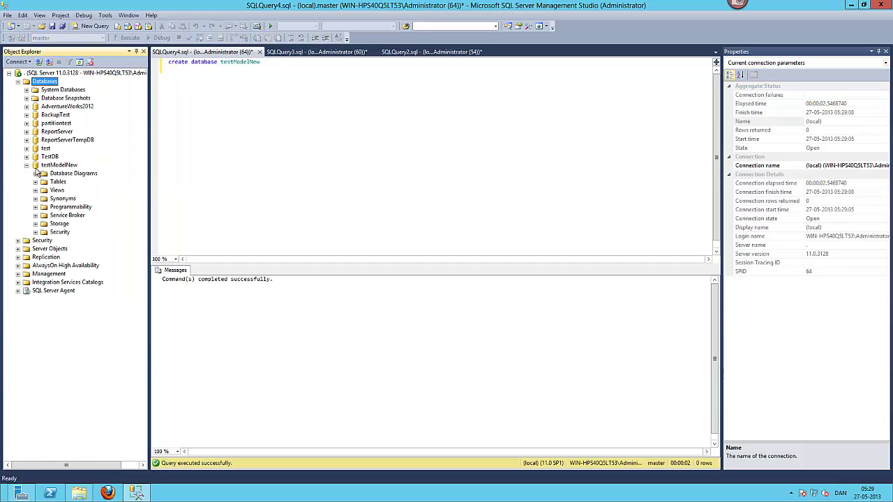
pyautogui.click(35, 181)
pyautogui.click(74, 207)
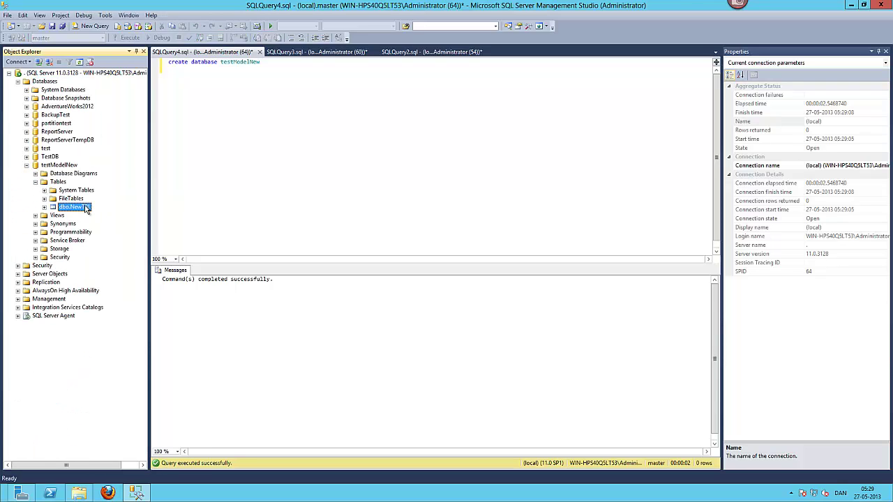
# Step: Check the tables of the model system database for the dbo.NewTBL table, and collapse the database again
pyautogui.click(27, 89)
pyautogui.click(51, 116)
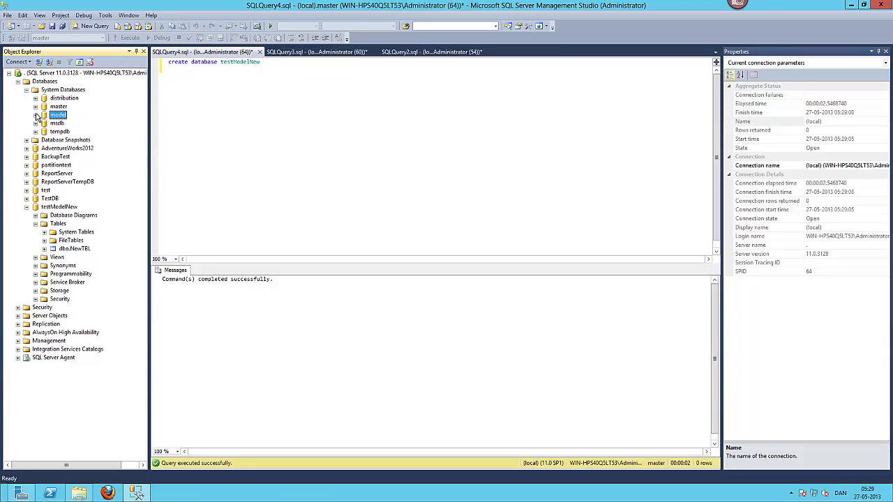
pyautogui.click(36, 115)
pyautogui.click(55, 124)
pyautogui.click(44, 124)
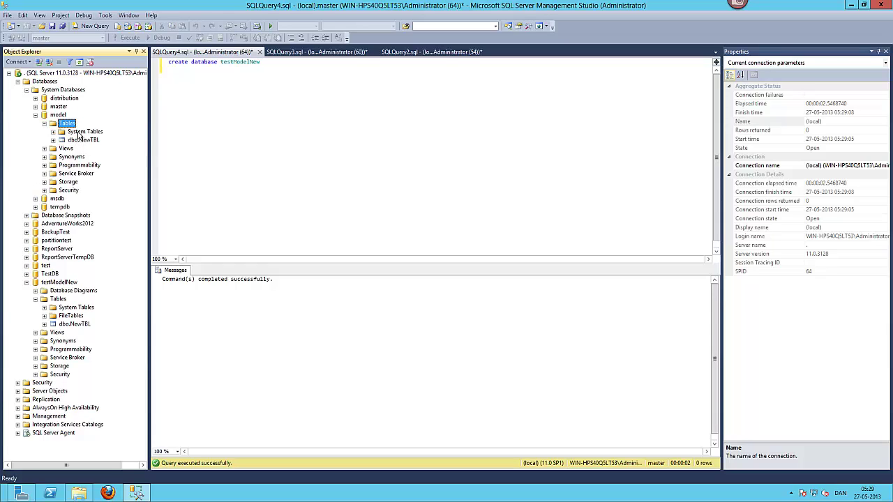
pyautogui.click(35, 115)
# Step: Expand the system tables of the msdb database, widen the object tree and examine the backup and log shipping tables
pyautogui.click(35, 124)
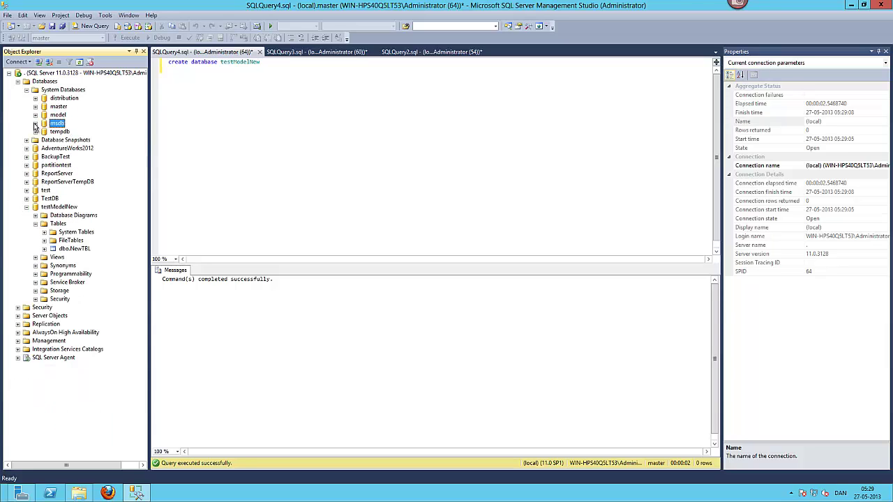
pyautogui.click(44, 132)
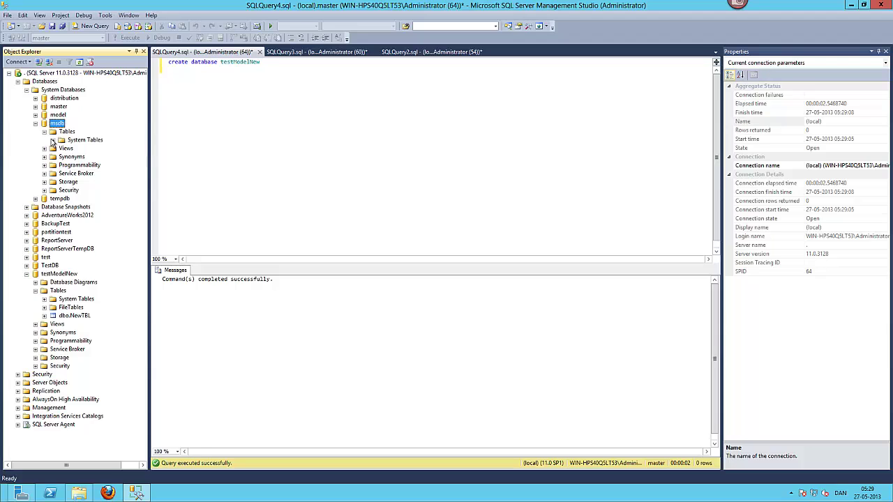
pyautogui.click(53, 140)
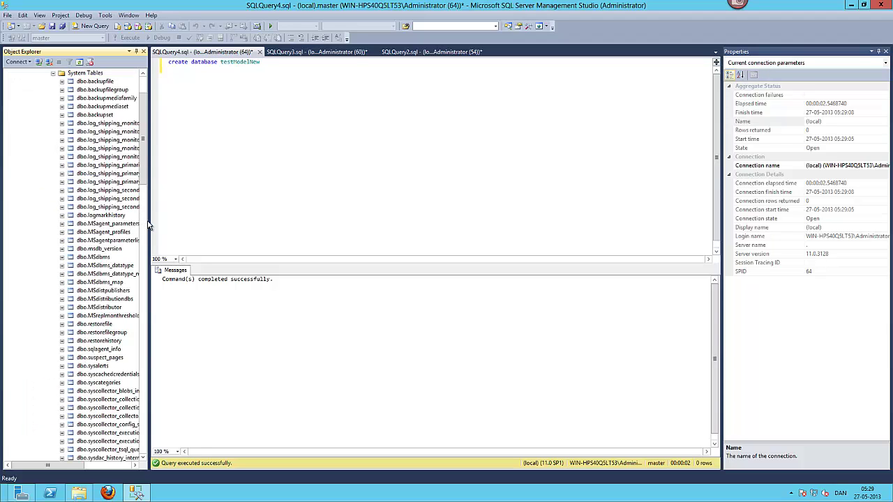
pyautogui.moveTo(148, 225); pyautogui.dragTo(220, 230)
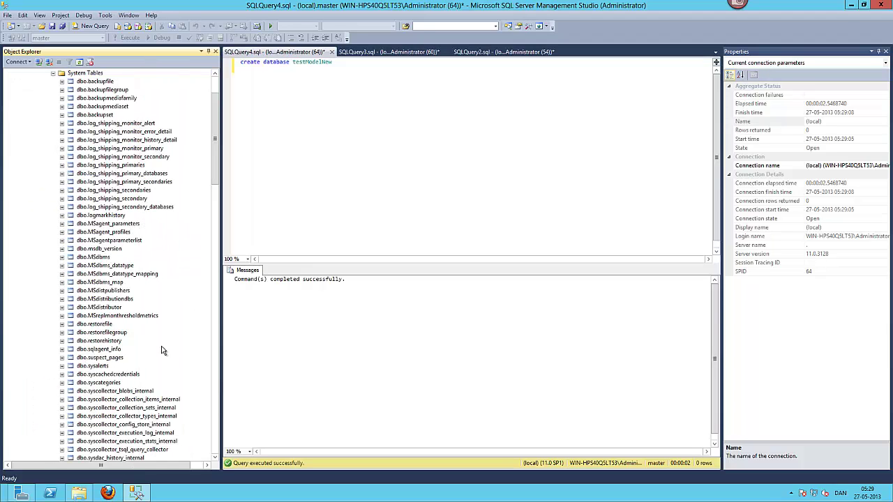
pyautogui.click(127, 158)
pyautogui.click(110, 91)
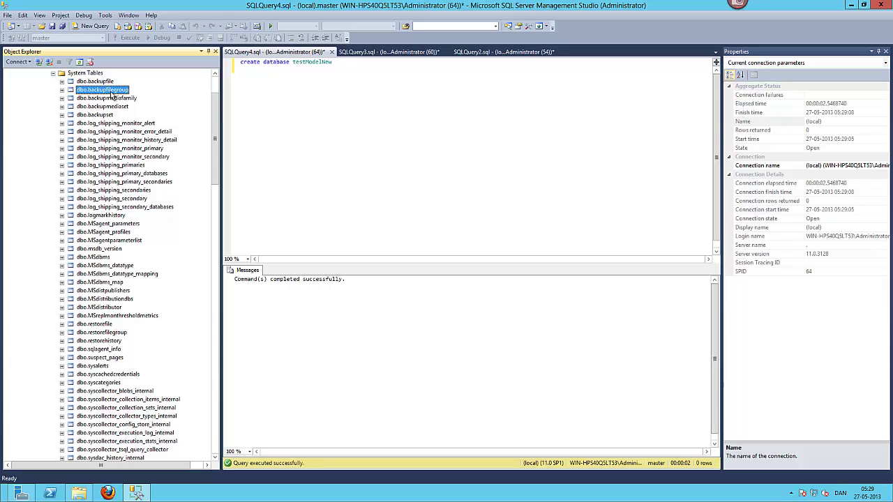
# Step: Examine the job and mail system tables of msdb, and collapse the database again
pyautogui.scroll(-4, 120, 88)
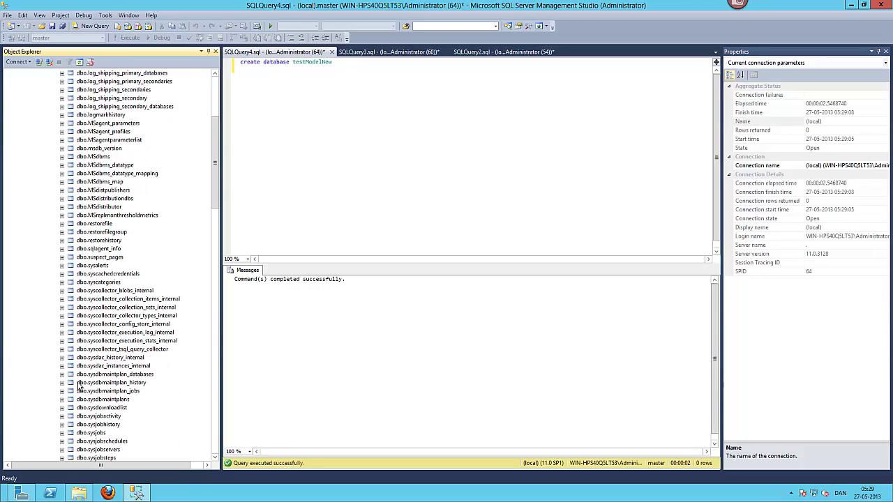
pyautogui.scroll(-1, 117, 427)
pyautogui.click(105, 432)
pyautogui.scroll(-5, 104, 445)
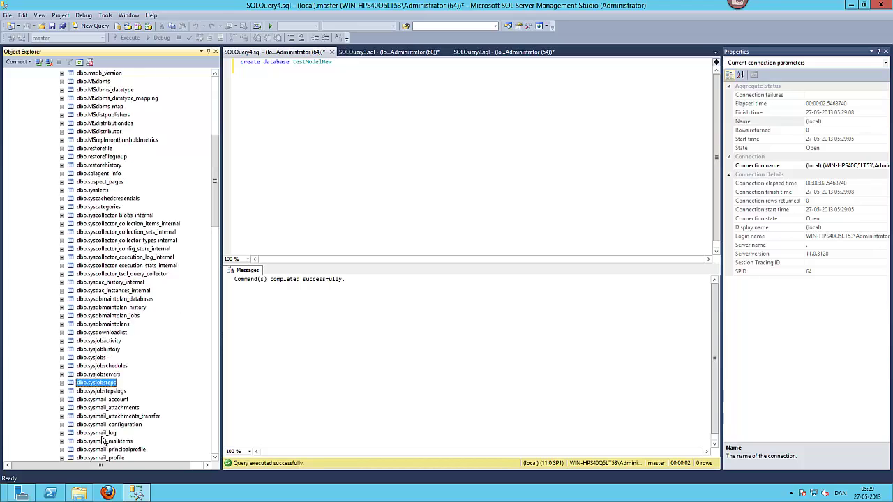
pyautogui.click(106, 400)
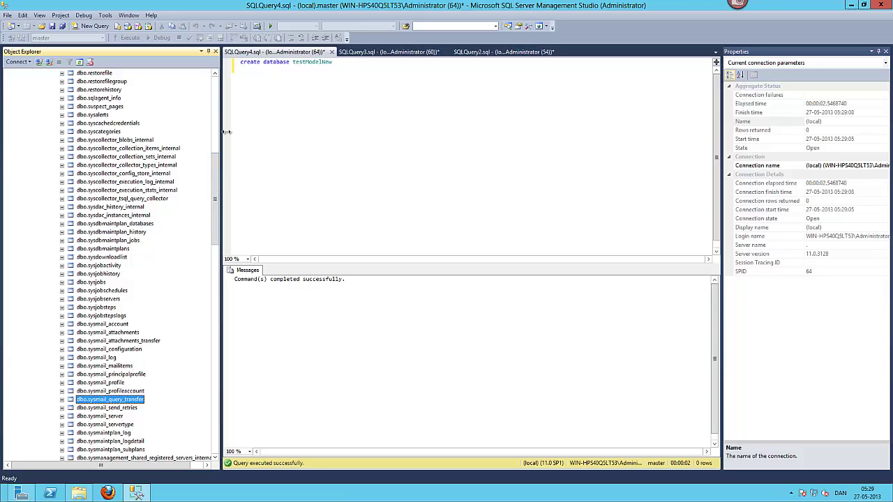
pyautogui.click(214, 107)
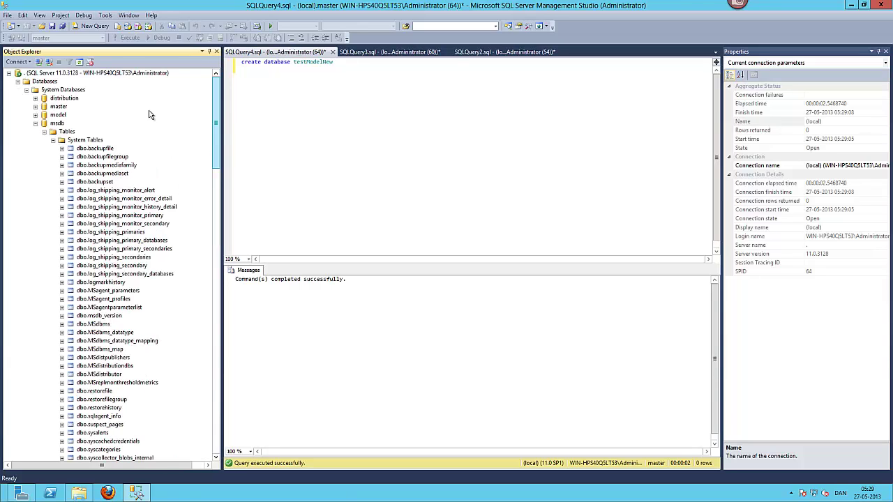
pyautogui.click(45, 132)
pyautogui.click(59, 124)
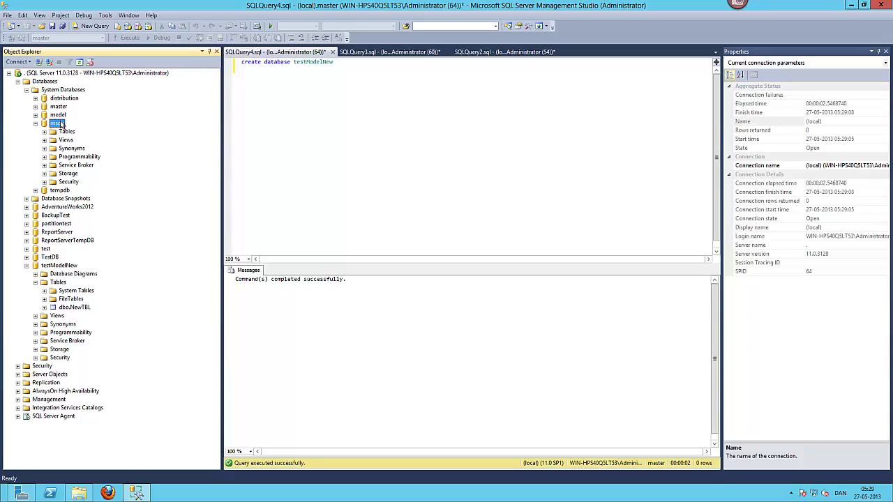
pyautogui.click(36, 124)
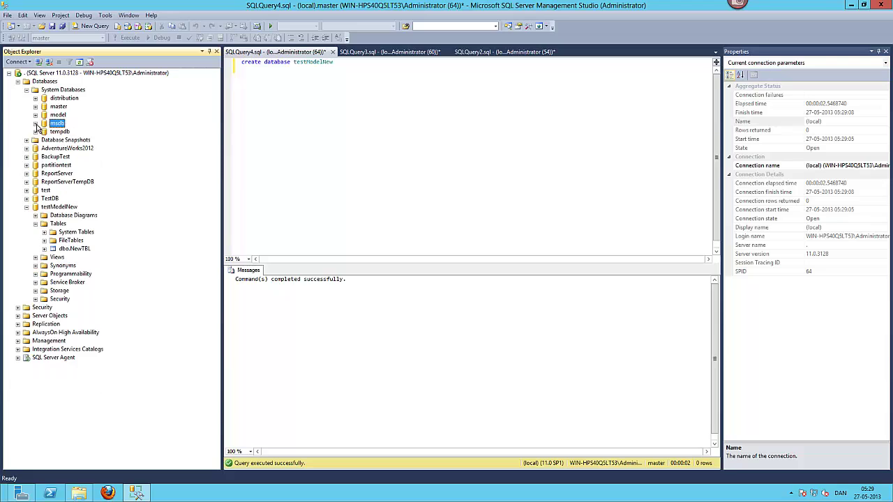
# Step: Check the recovery model of the distribution database in its properties, leaving them without changes
pyautogui.click(47, 133)
pyautogui.click(74, 98)
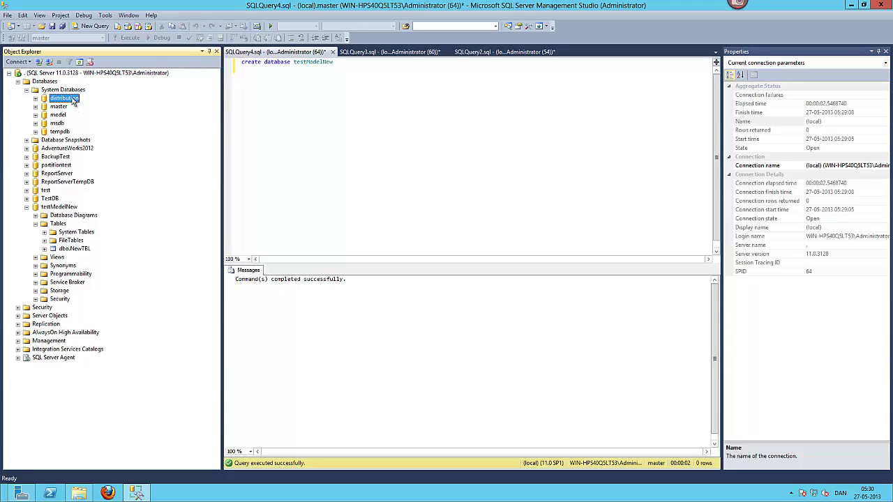
pyautogui.rightClick(72, 99)
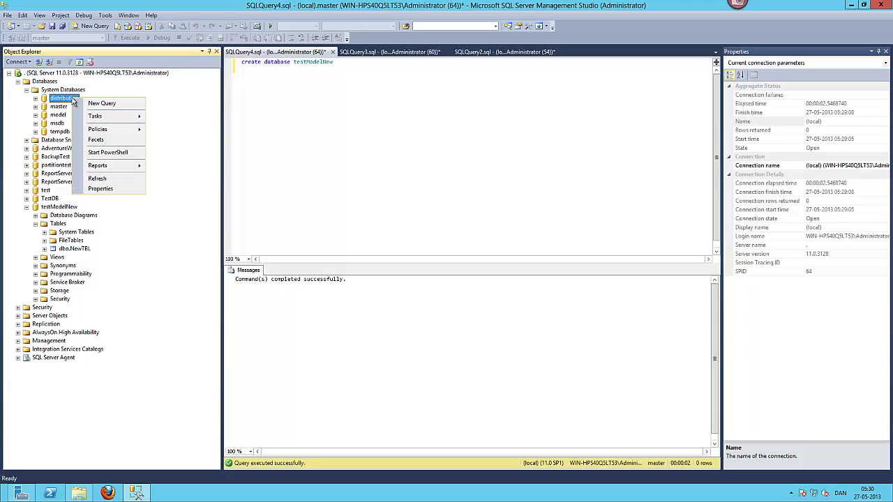
pyautogui.click(90, 188)
pyautogui.click(306, 144)
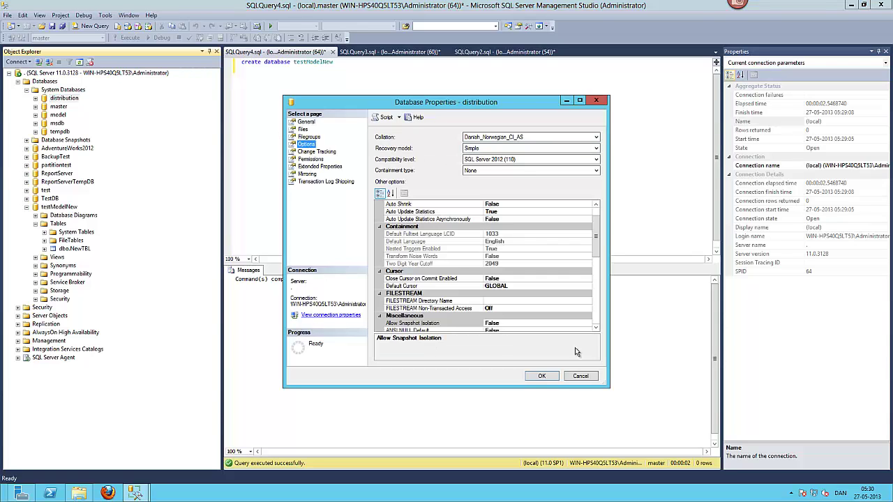
pyautogui.click(583, 376)
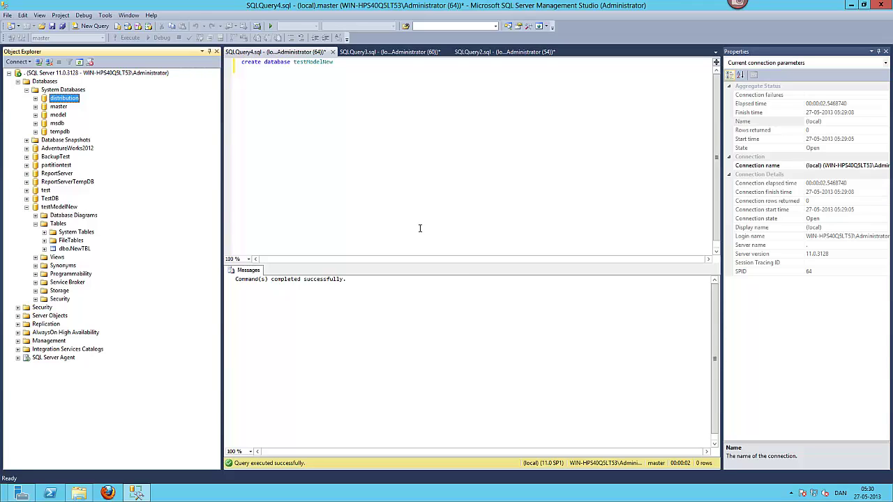
pyautogui.click(61, 90)
pyautogui.click(59, 107)
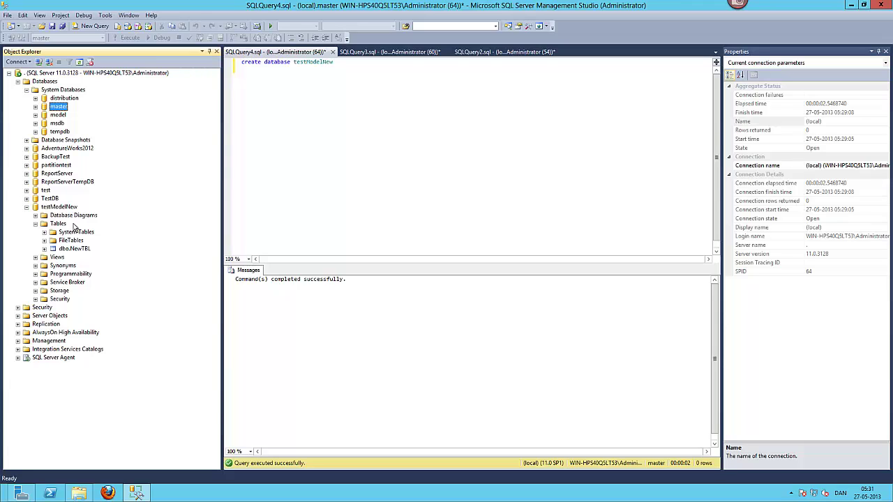
pyautogui.click(51, 83)
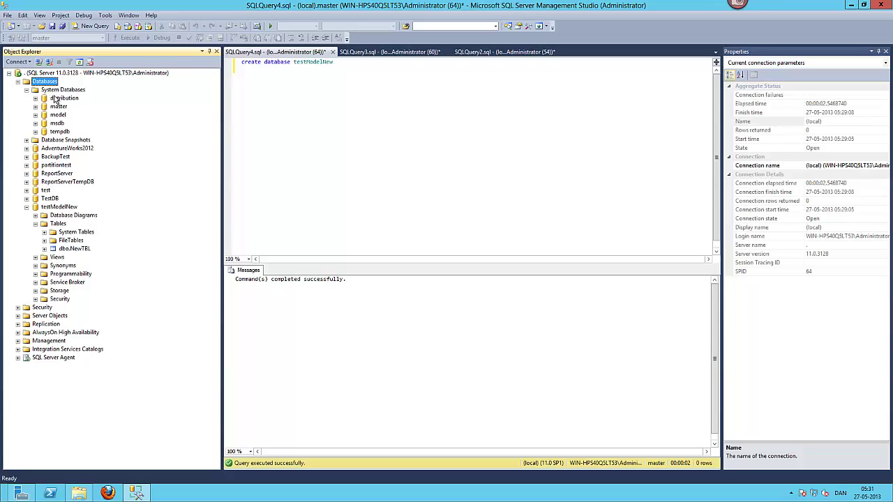
pyautogui.click(64, 101)
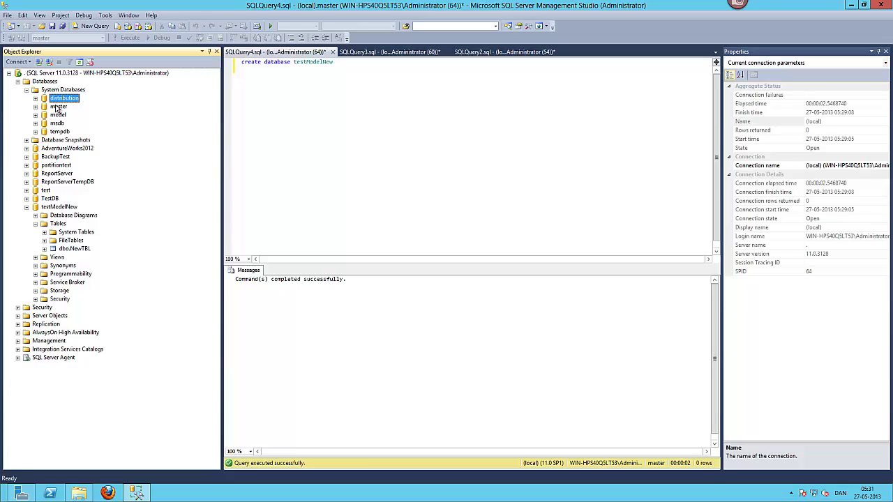
pyautogui.click(58, 108)
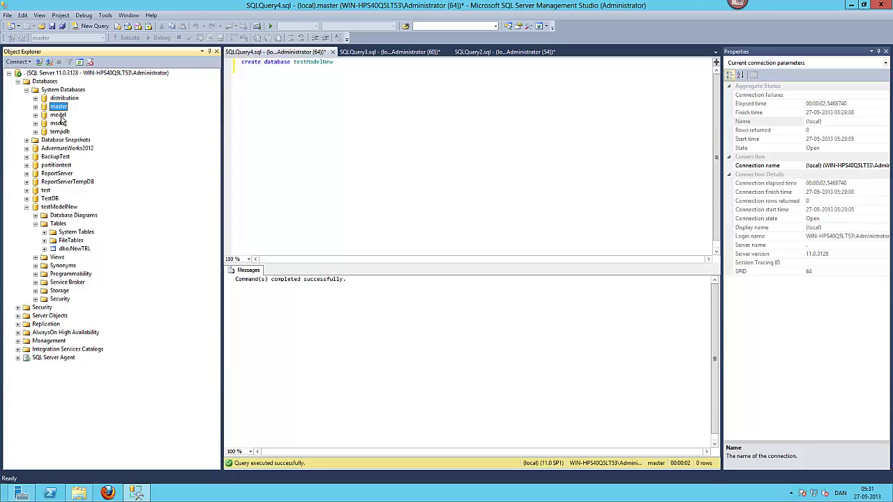
pyautogui.click(57, 124)
pyautogui.click(58, 108)
pyautogui.click(57, 124)
pyautogui.click(59, 108)
pyautogui.click(60, 124)
pyautogui.click(58, 108)
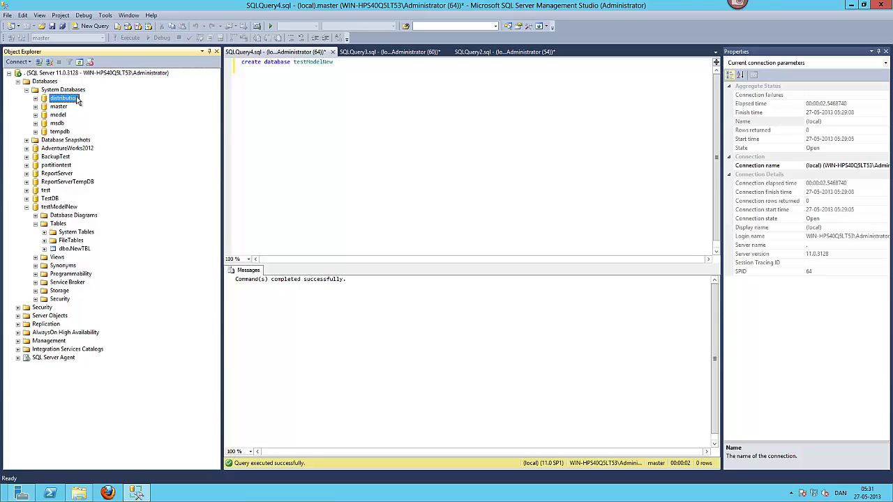
# Step: Collapse the TestDB and testModelNew databases in the object tree and select AdventureWorks2012
pyautogui.click(25, 199)
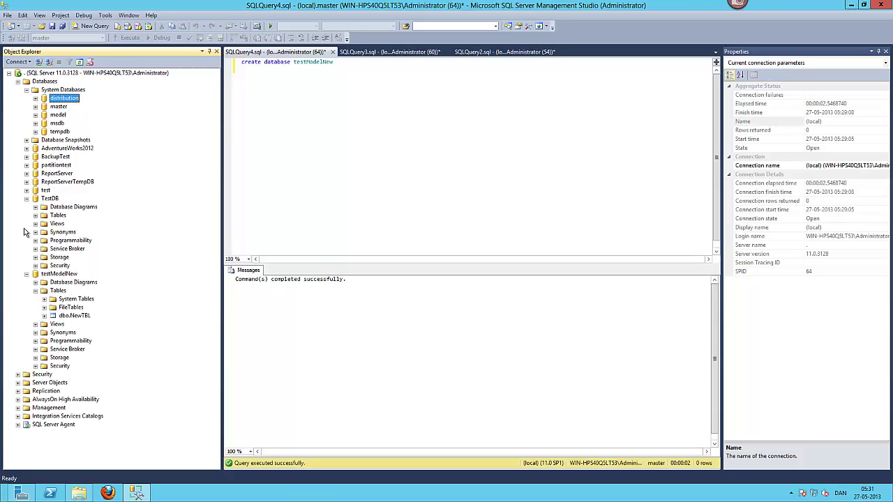
pyautogui.click(26, 199)
pyautogui.click(25, 207)
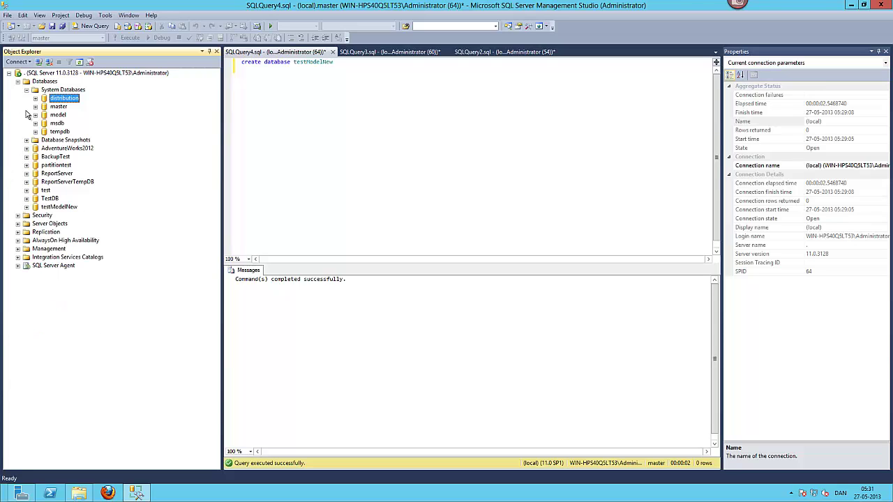
pyautogui.click(79, 152)
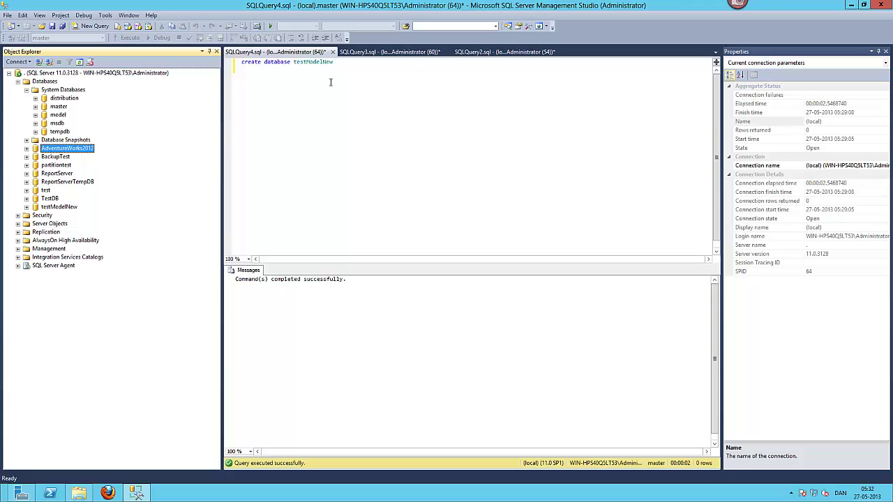
# Step: Replace the create database statement in the query window with the command "checkpoint"
pyautogui.click(331, 80)
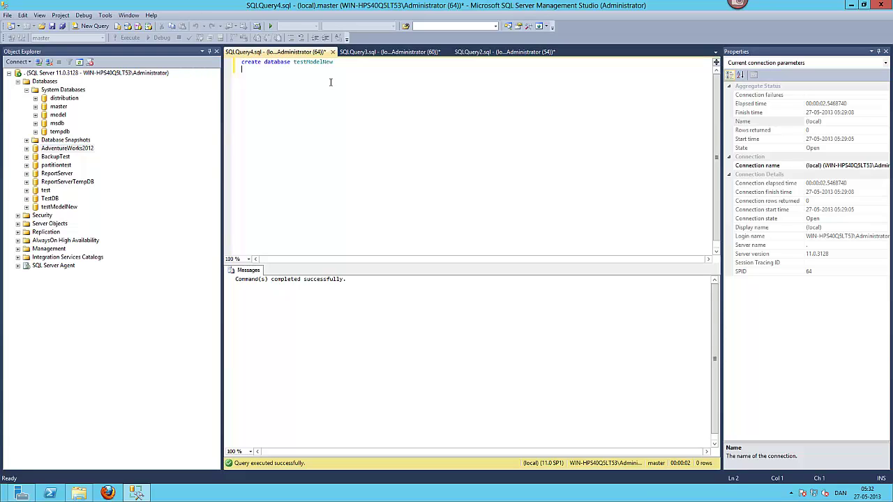
pyautogui.moveTo(337, 63); pyautogui.dragTo(238, 65)
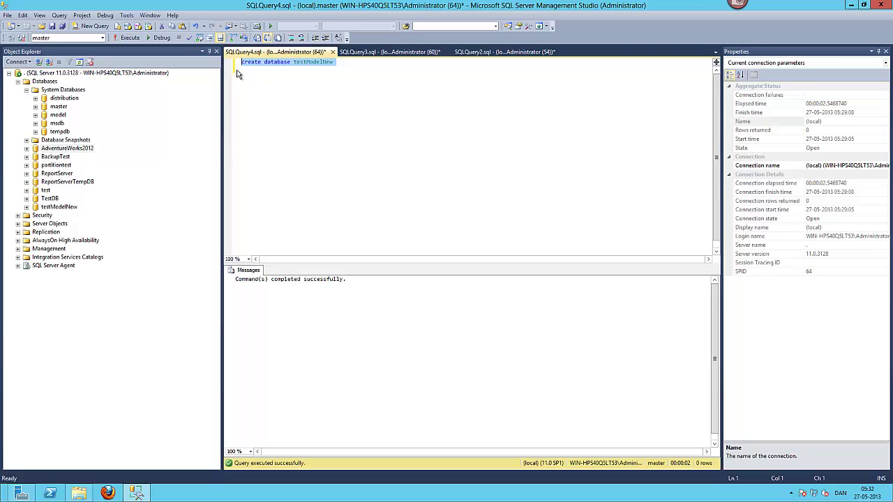
pyautogui.press('Delete')
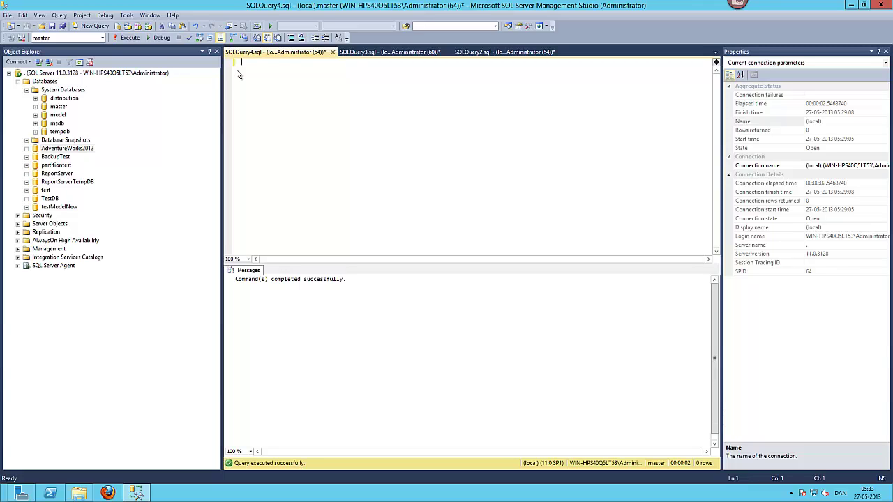
pyautogui.write('heckpoint')
pyautogui.press('Return')
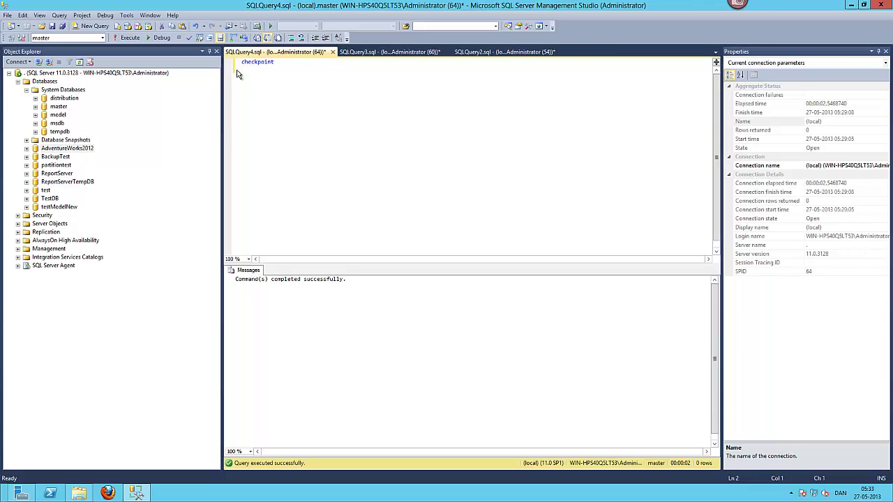
pyautogui.press('Return')
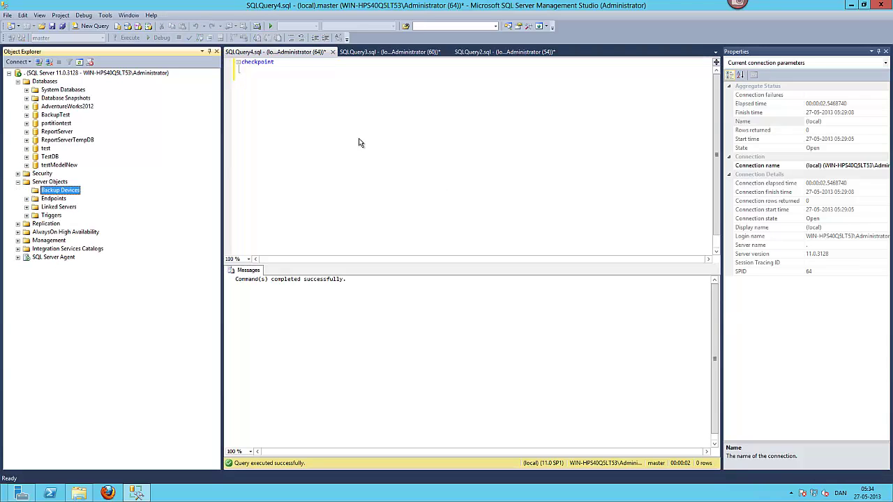
# Step: Clear the checkpoint command so the query window is empty
pyautogui.click(358, 142)
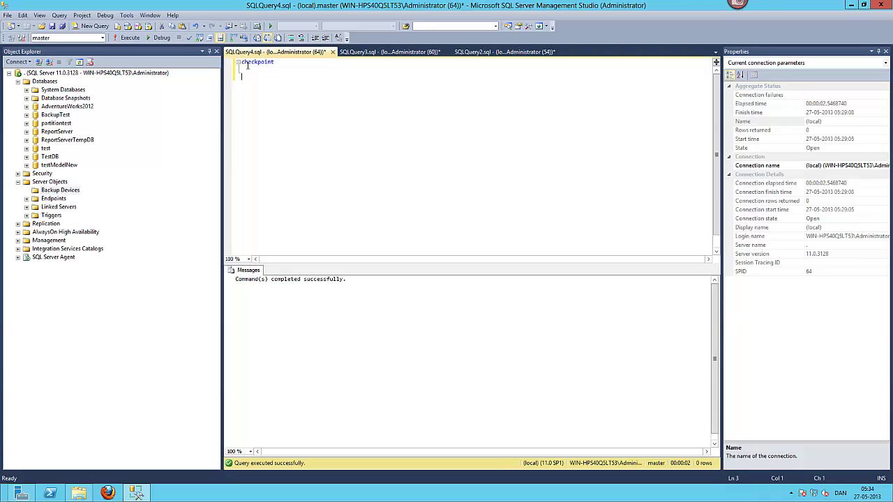
pyautogui.hotkey('ctrl', 'a')
pyautogui.press('Delete')
# Step: Start a new backup device under Server Objects and name it myDiskSystem
pyautogui.click(48, 183)
pyautogui.click(52, 191)
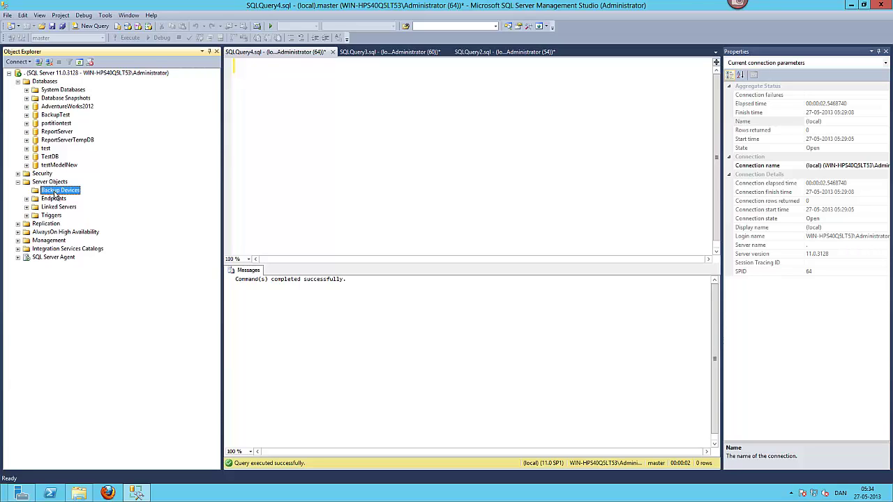
pyautogui.rightClick(56, 195)
pyautogui.click(78, 198)
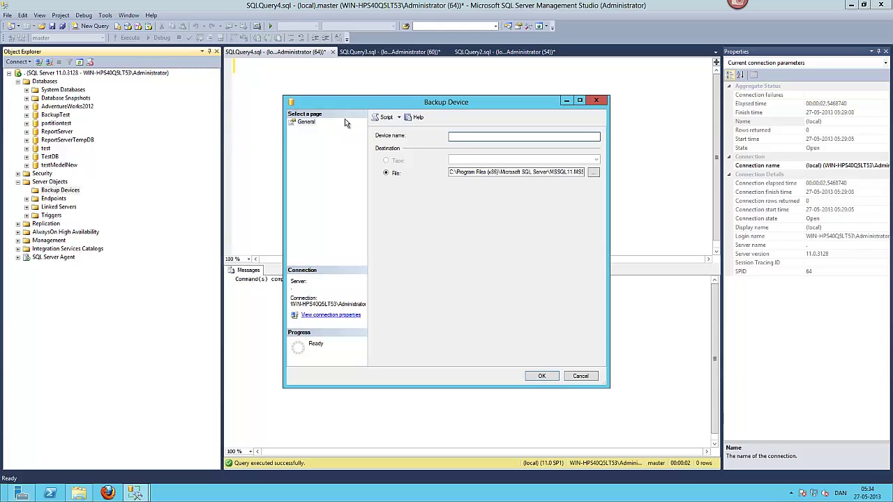
pyautogui.write('myDiskSystem')
# Step: Switch to File Explorer and create a folder named Backup3 in the root of the C: drive
pyautogui.click(79, 492)
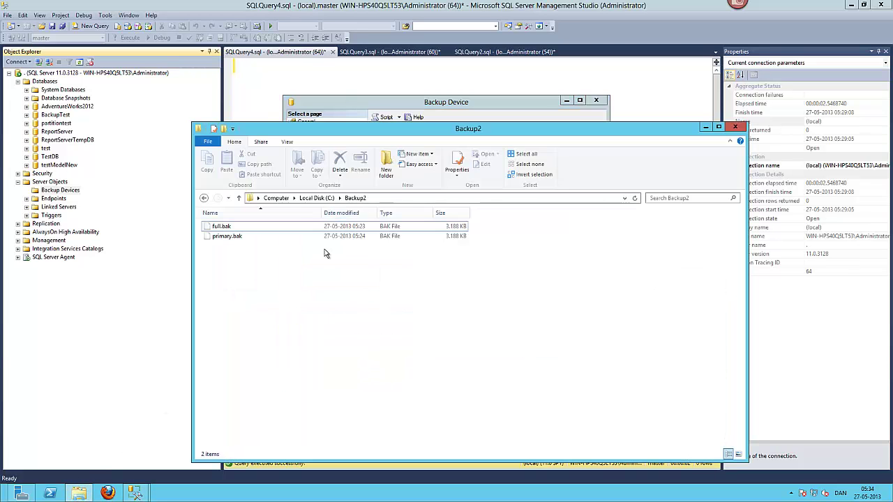
pyautogui.click(317, 198)
pyautogui.rightClick(419, 348)
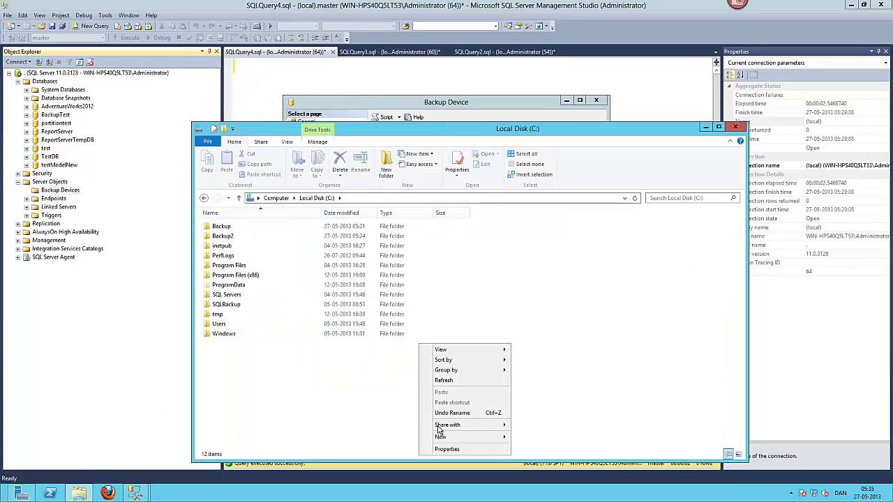
pyautogui.moveTo(461, 437)
pyautogui.click(537, 377)
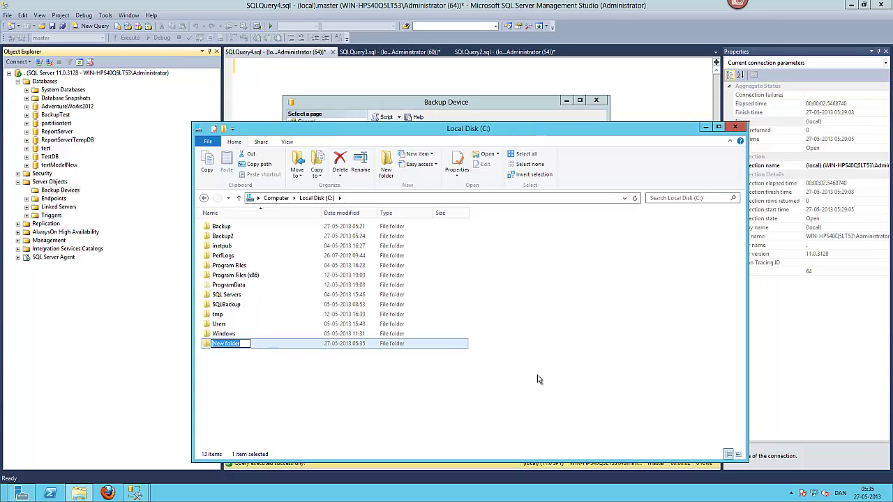
pyautogui.write('Backup3')
pyautogui.press('Return')
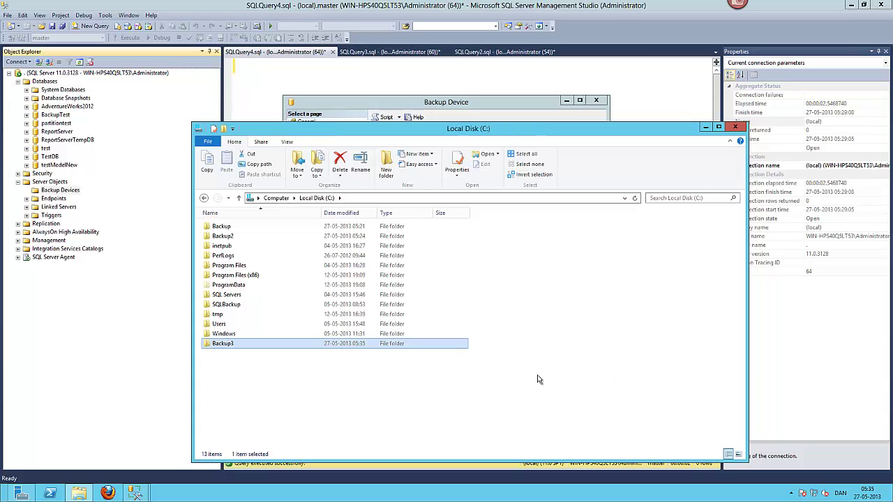
# Step: Set the backup device's destination file to c:\backup3\full.bak, create the device and return to Management Studio
pyautogui.click(466, 104)
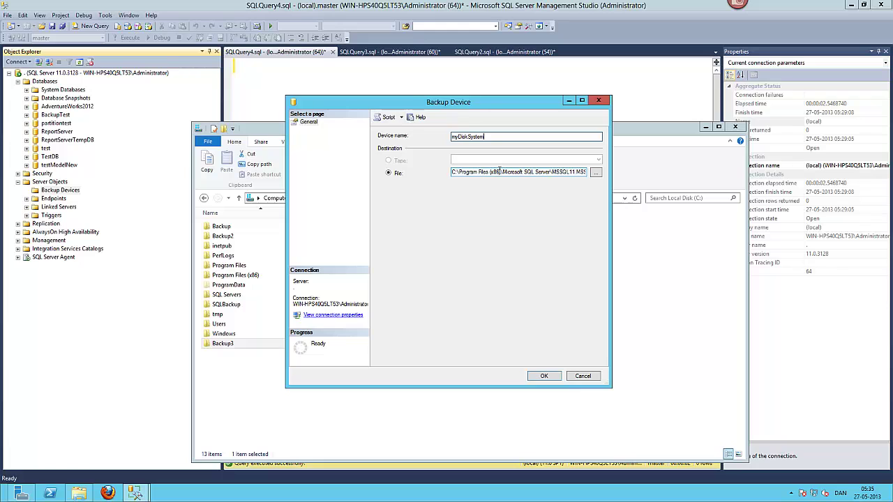
pyautogui.hotkey('shift', 'End')
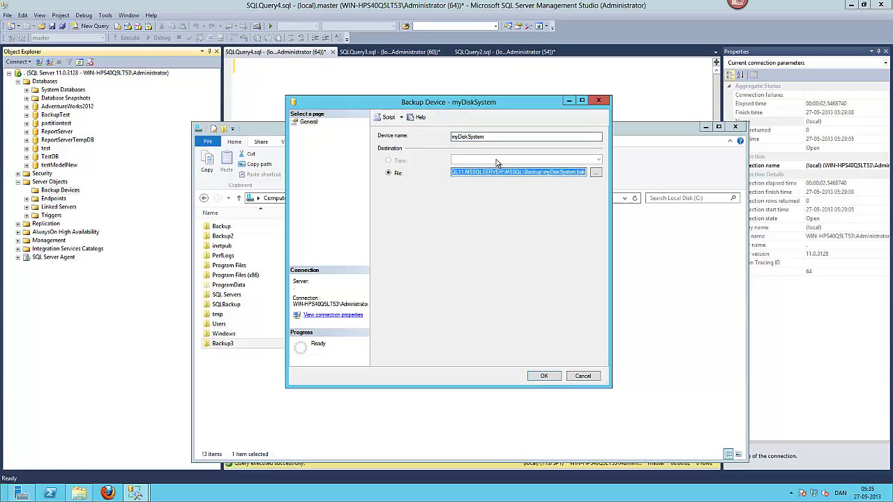
pyautogui.write('c:\\bac')
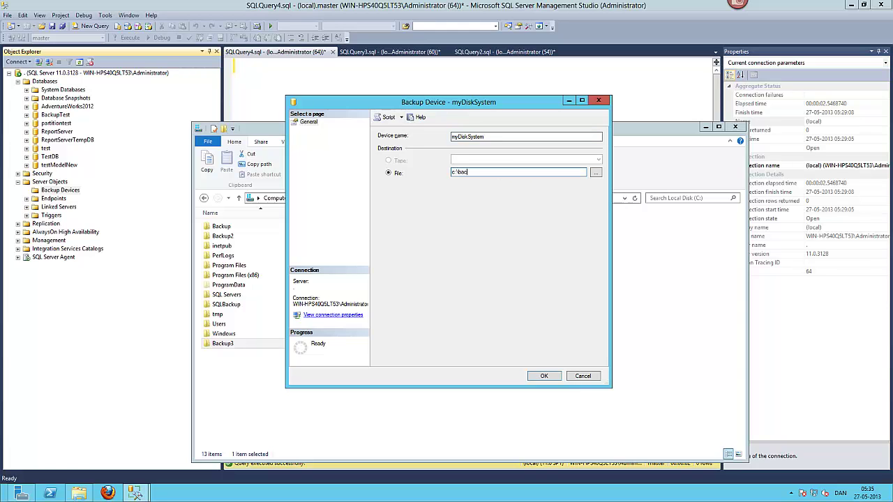
pyautogui.write('kup3\\full.bak')
pyautogui.click(545, 376)
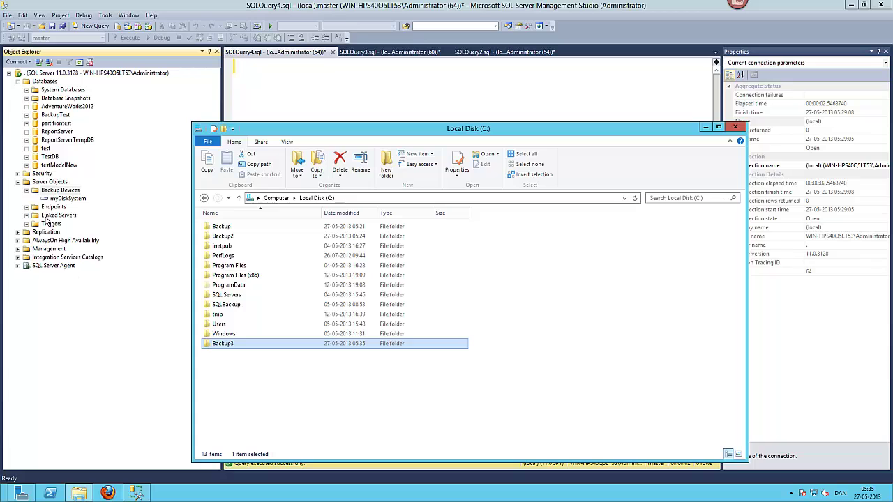
pyautogui.click(59, 200)
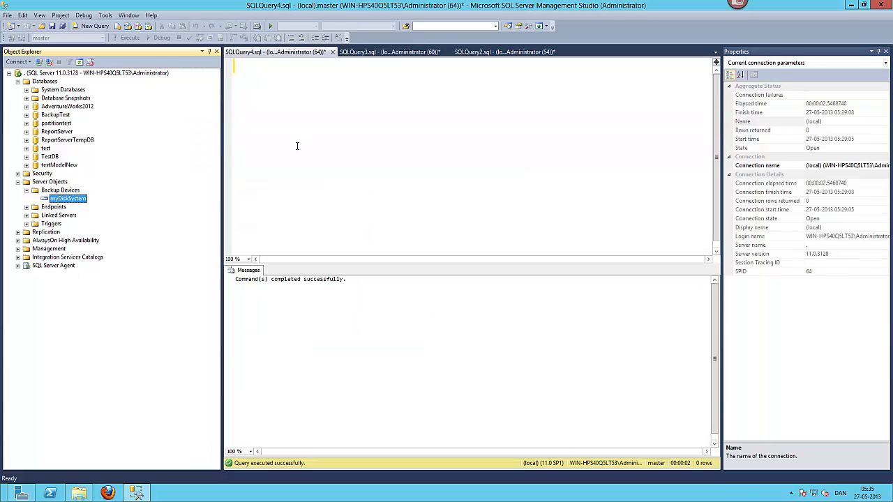
pyautogui.click(62, 106)
pyautogui.rightClick(61, 108)
pyautogui.moveTo(73, 148)
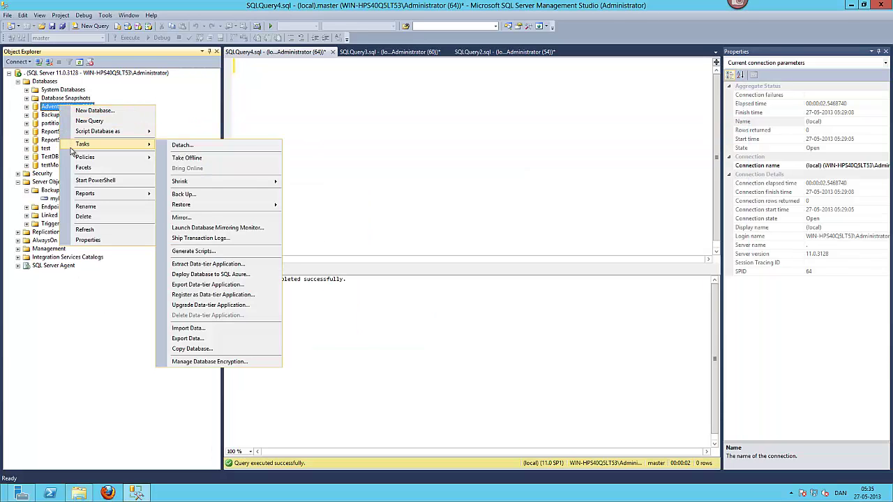
pyautogui.click(185, 194)
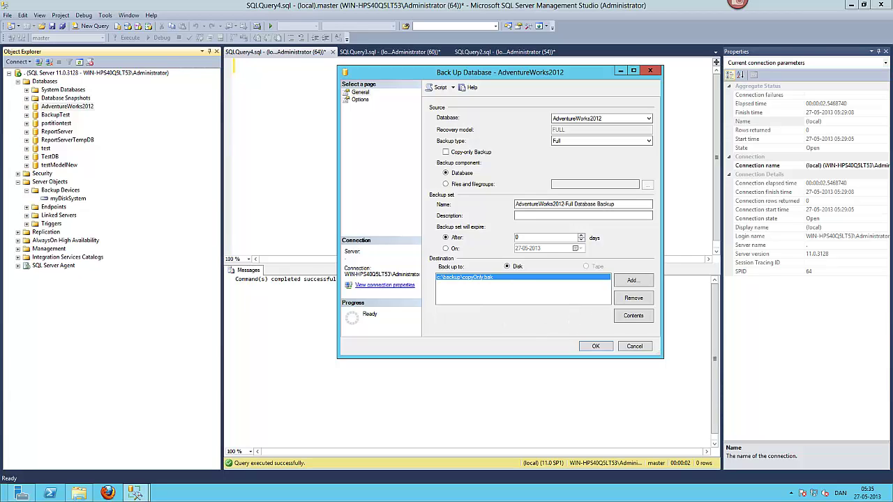
pyautogui.press('Escape')
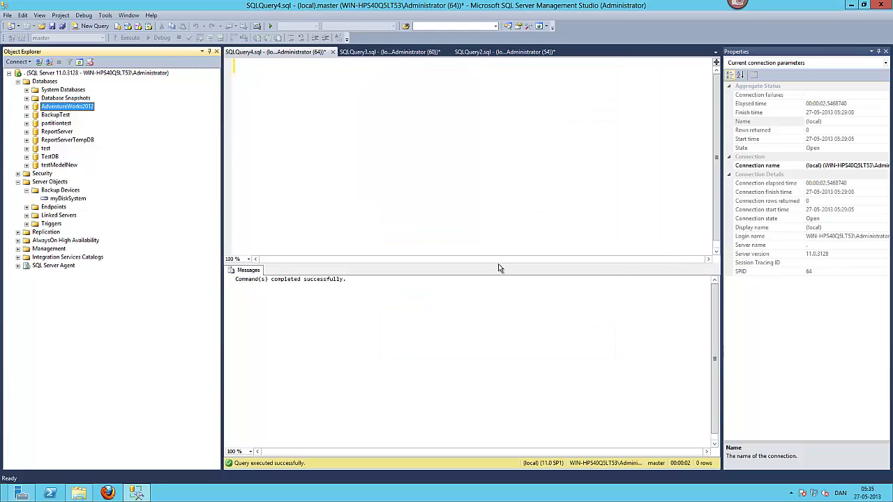
# Step: Write and execute the statement "backup database adventureworks2012 to [myDiskSystem];" in the empty query window
pyautogui.click(420, 168)
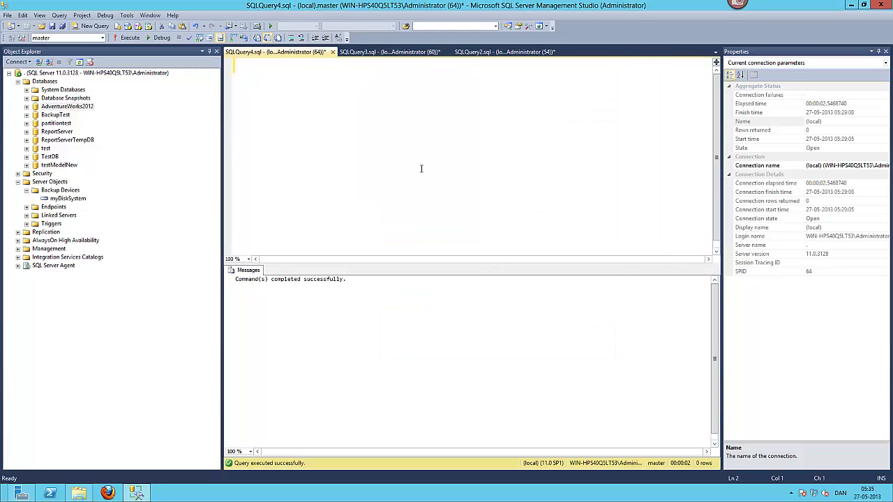
pyautogui.write('backup database adventureworks2012')
pyautogui.press('BackSpace')
pyautogui.write('2012 to')
pyautogui.moveTo(65, 199); pyautogui.dragTo(457, 114)
pyautogui.click(458, 114)
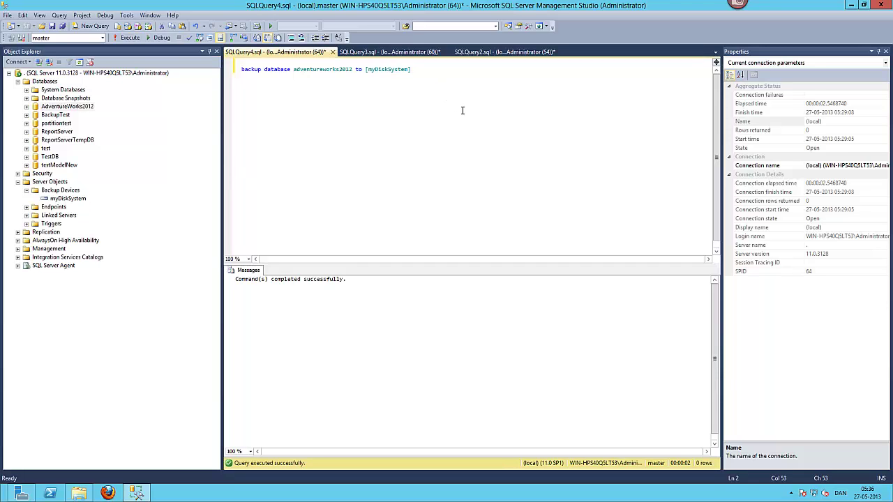
pyautogui.press('Return')
pyautogui.press('F5')
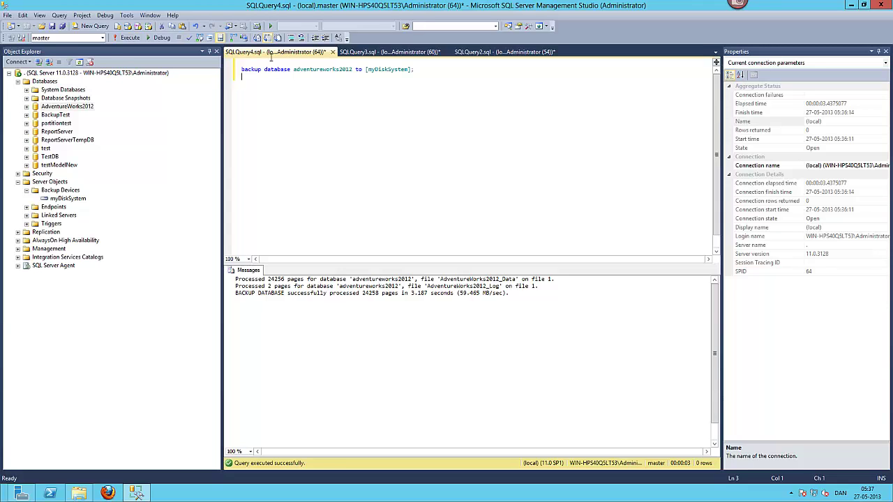
# Step: Expand the msdb system database down to its system tables and look through the dbo.backup tables
pyautogui.click(27, 90)
pyautogui.click(35, 126)
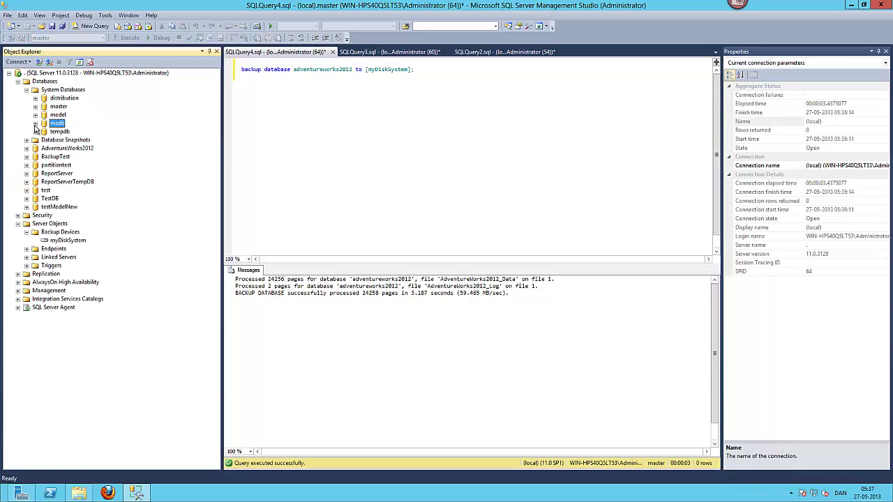
pyautogui.click(35, 123)
pyautogui.click(43, 132)
pyautogui.click(53, 141)
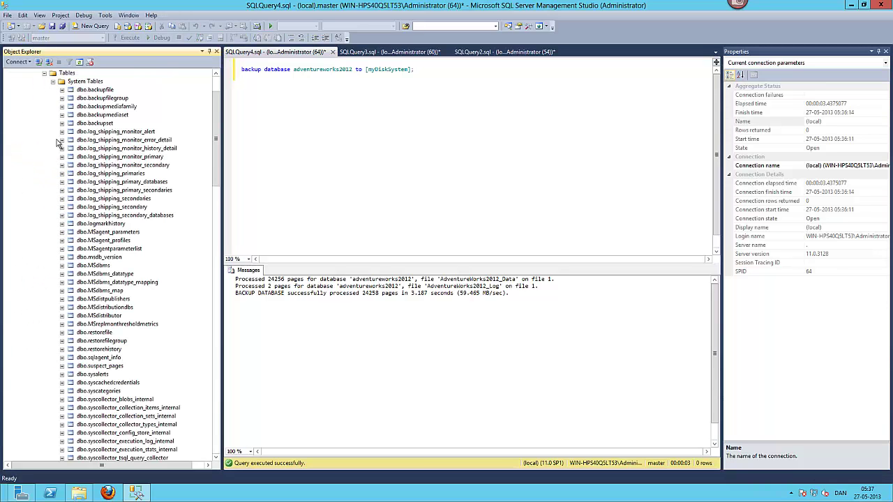
pyautogui.click(102, 114)
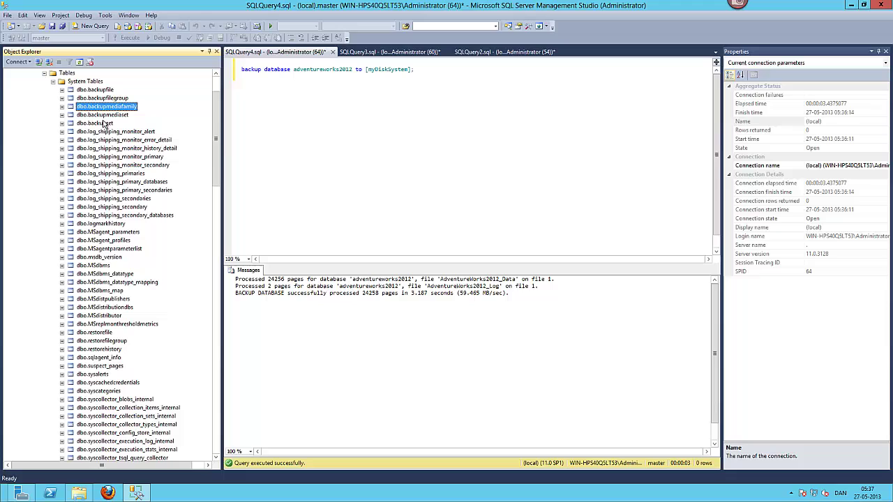
pyautogui.click(102, 123)
pyautogui.click(106, 91)
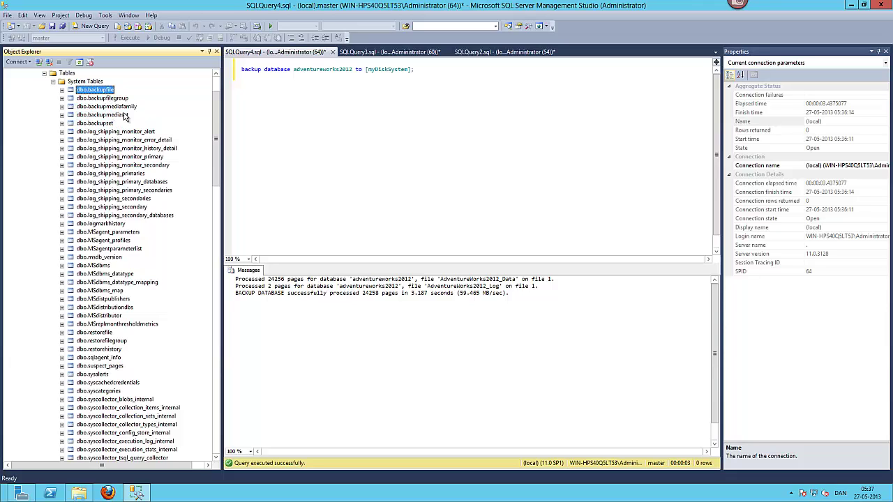
# Step: Query the top 1000 rows of msdb's dbo.backupmediaset table and examine the results through to the is_compressed column
pyautogui.click(341, 116)
pyautogui.rightClick(137, 114)
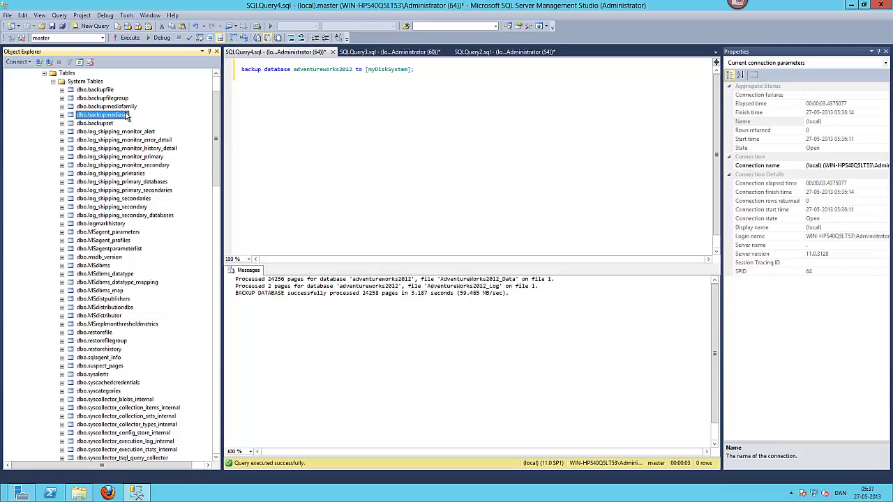
pyautogui.click(167, 139)
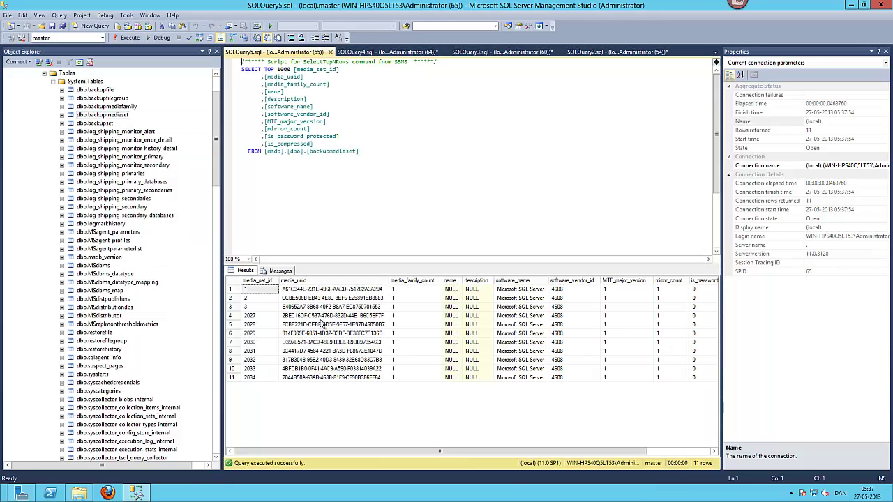
pyautogui.click(479, 315)
pyautogui.click(478, 359)
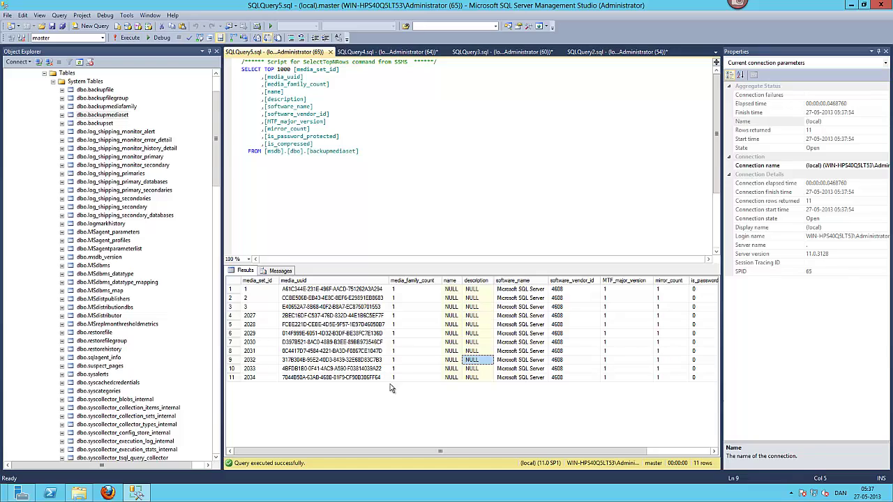
pyautogui.click(350, 380)
pyautogui.click(667, 452)
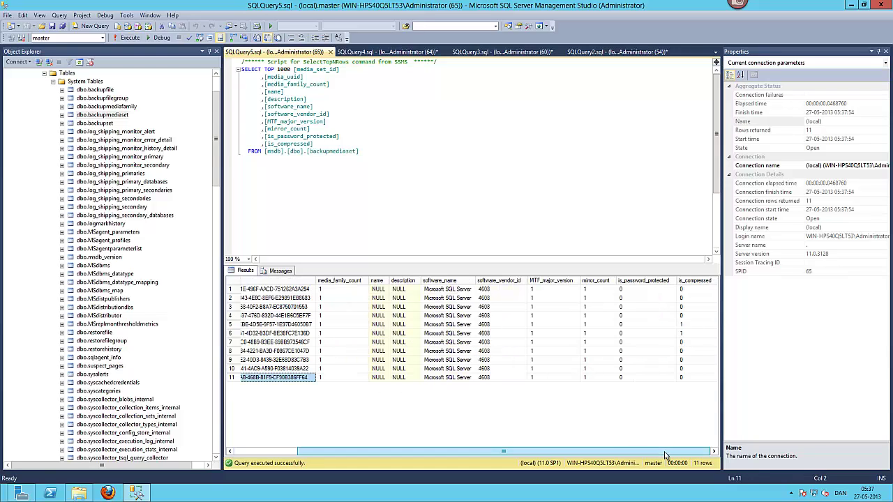
# Step: Go through the backupset, backupfile, backupfilegroup, backupmediafamily and backupmediaset tables in the object tree, then return to the query
pyautogui.click(109, 124)
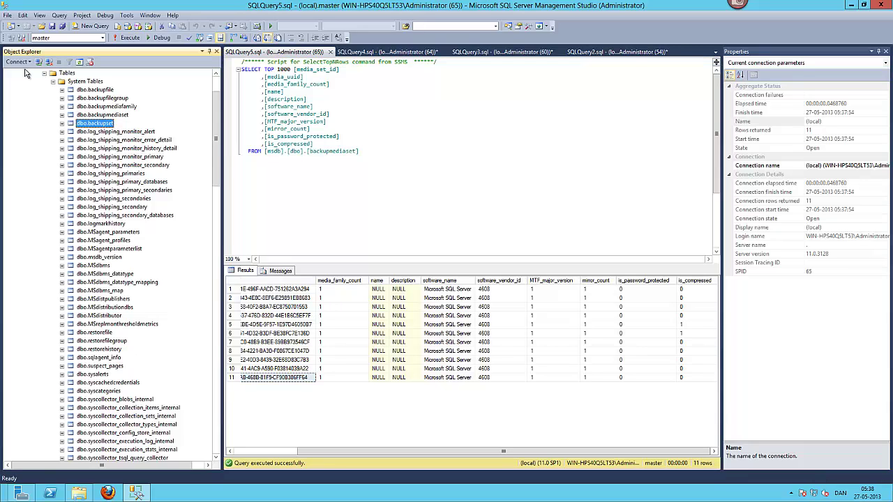
pyautogui.click(105, 92)
pyautogui.click(105, 98)
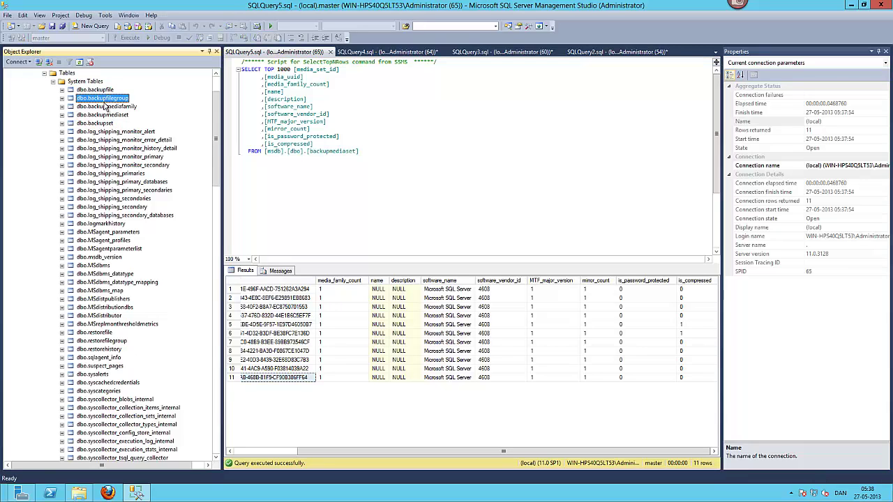
pyautogui.click(104, 107)
pyautogui.click(105, 115)
pyautogui.click(398, 168)
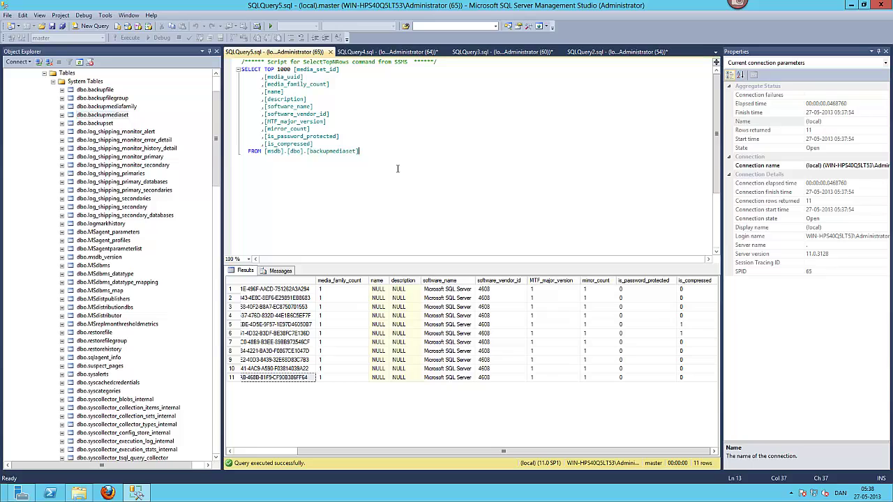